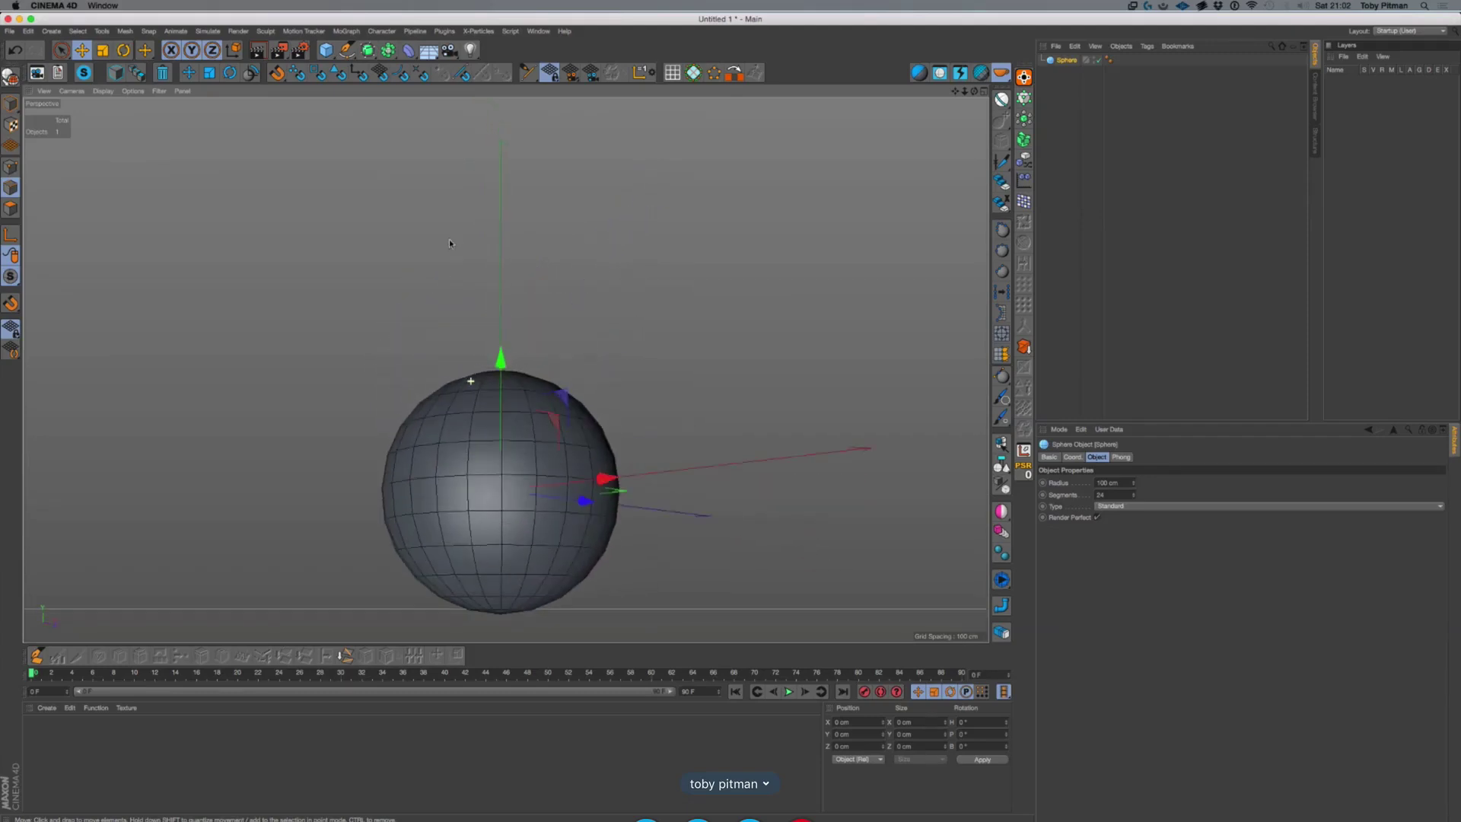
Set the sphere's type to Hexahedron and its segments to 16
{"action": "middle_click_drag", "start_coordinate": [509, 420], "coordinate": [502, 371], "text": "alt"}
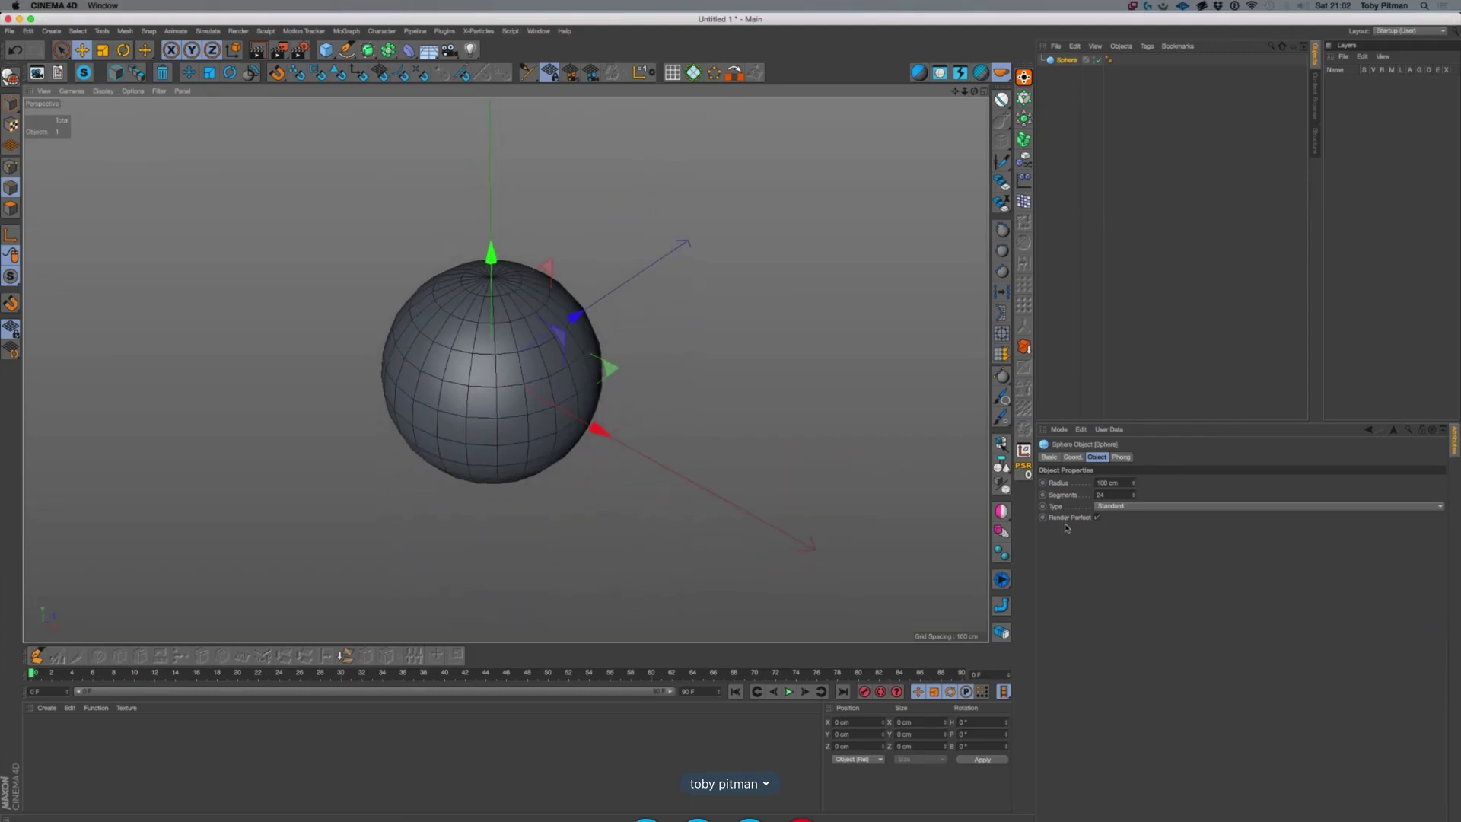
{"action": "left_click", "coordinate": [1117, 507]}
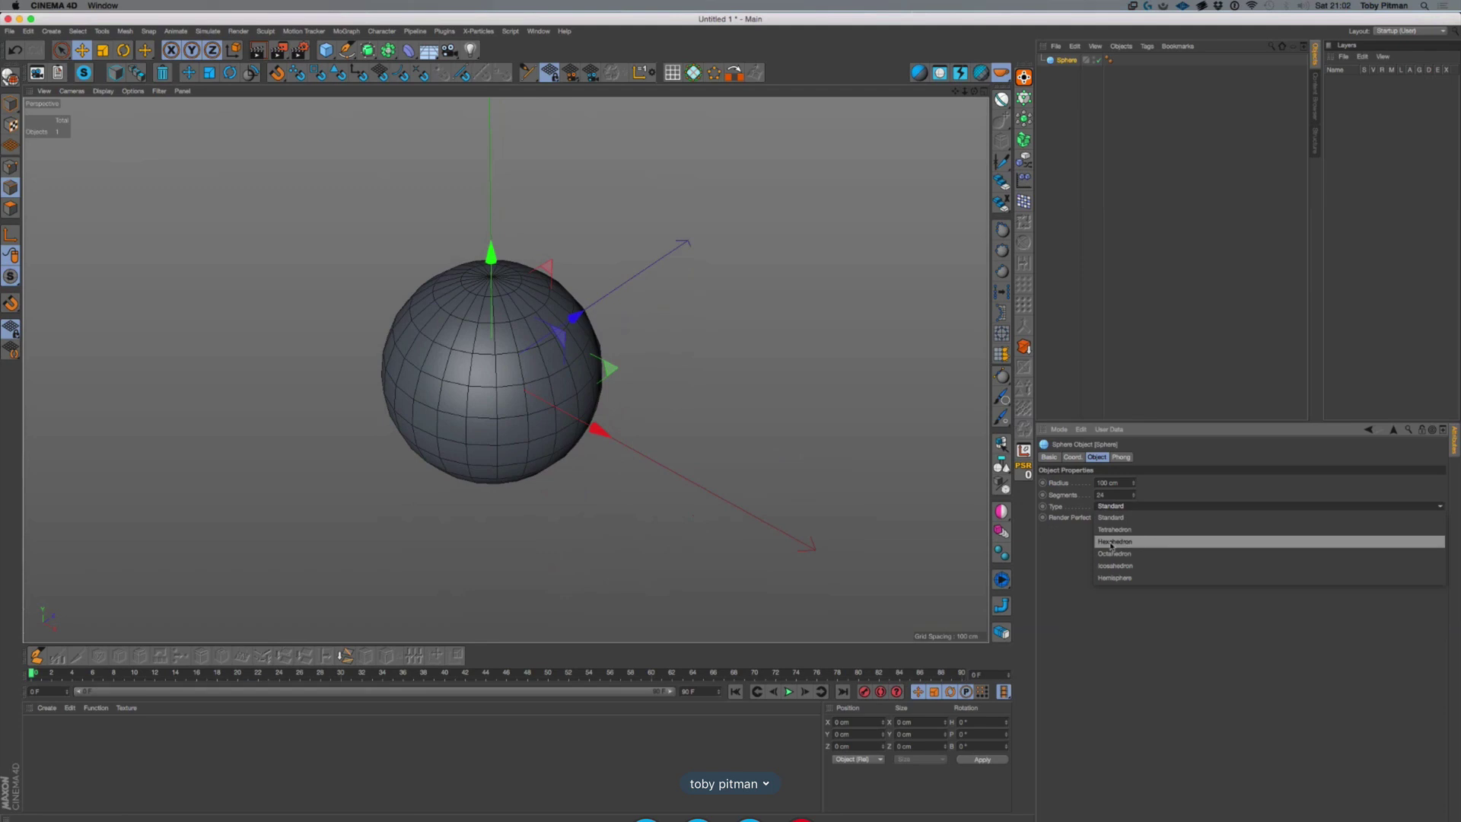
{"action": "left_click", "coordinate": [1112, 545]}
{"action": "left_click_drag", "start_coordinate": [462, 371], "coordinate": [540, 296], "text": "alt"}
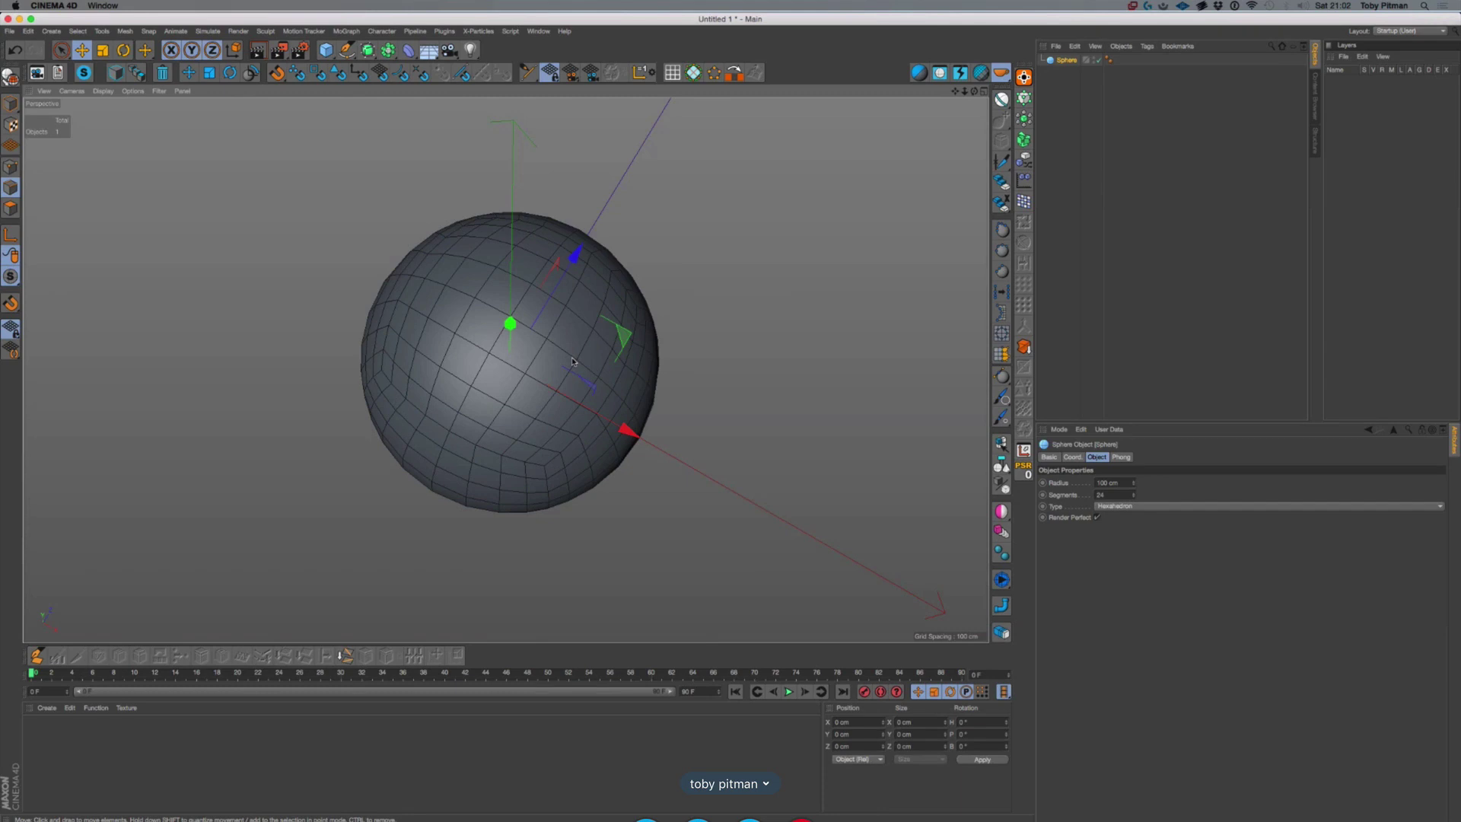
{"action": "left_click_drag", "start_coordinate": [600, 379], "coordinate": [539, 382], "text": "alt"}
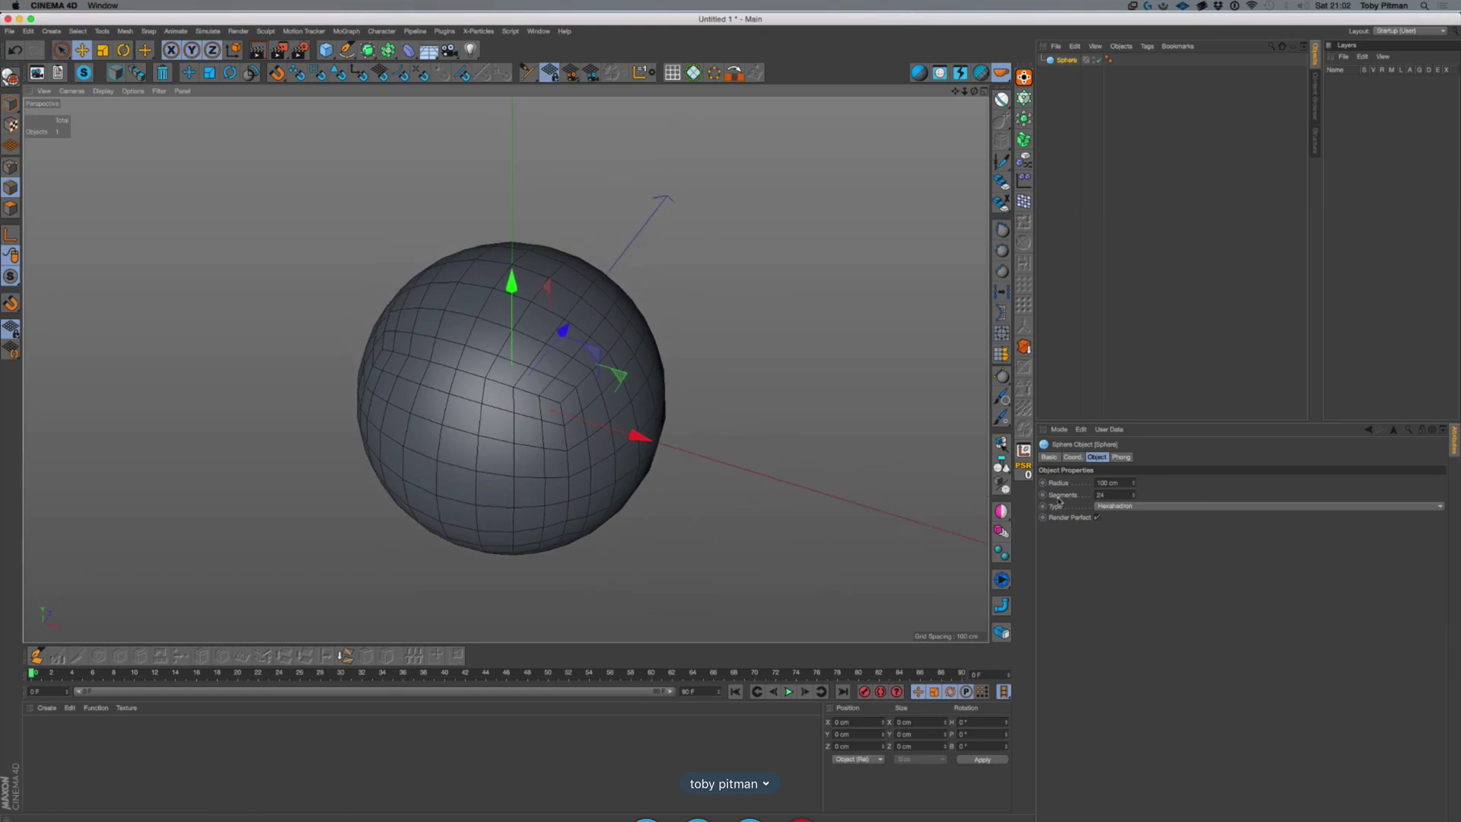
{"action": "left_click_drag", "start_coordinate": [568, 301], "coordinate": [526, 335], "text": "alt"}
{"action": "left_click", "coordinate": [1115, 494]}
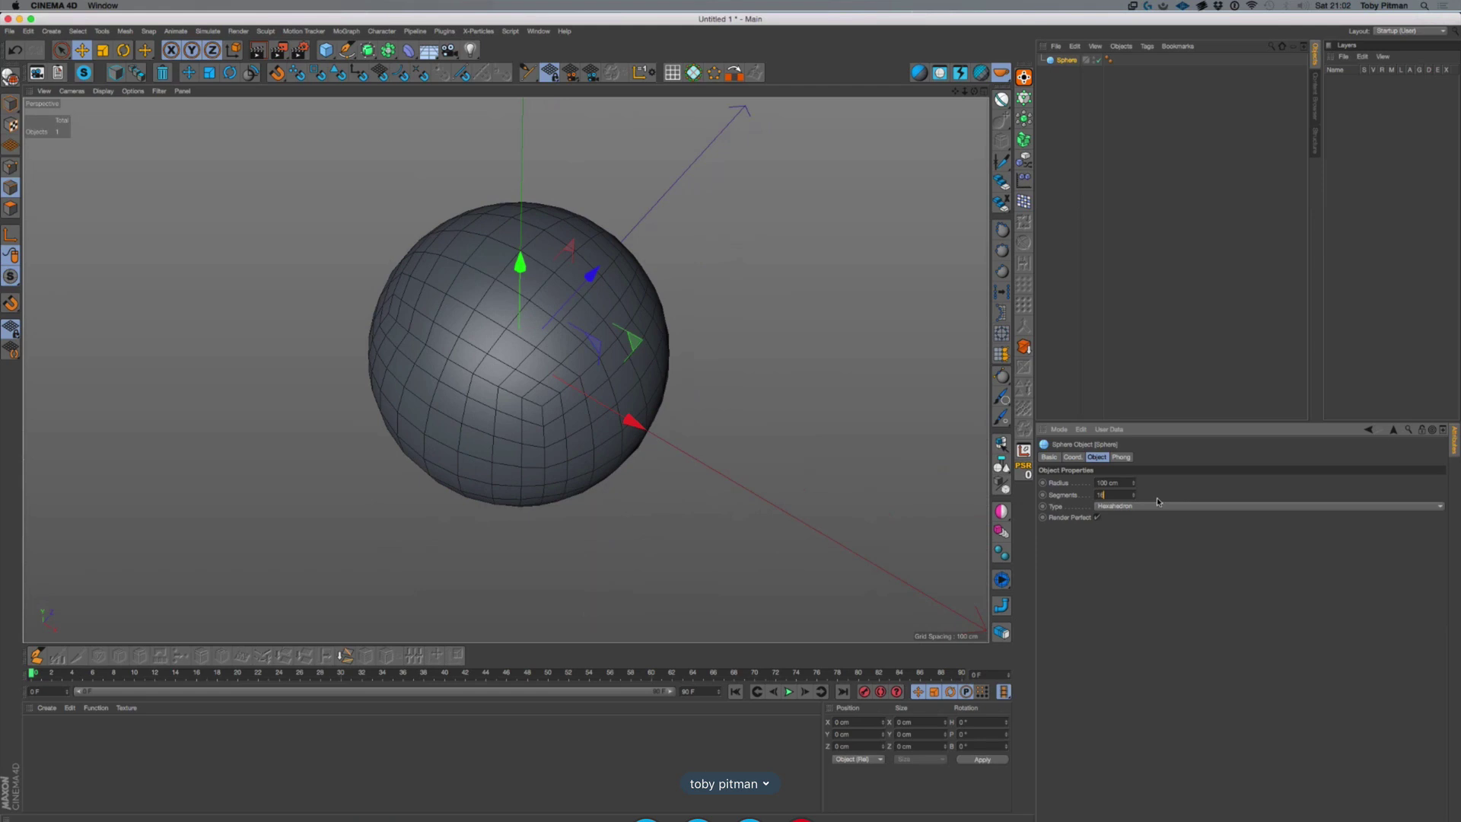
{"action": "key", "text": "Return"}
Examine the polygon layout of the hexahedron sphere from several angles and distances
{"action": "middle_click_drag", "start_coordinate": [545, 283], "coordinate": [555, 367], "text": "alt"}
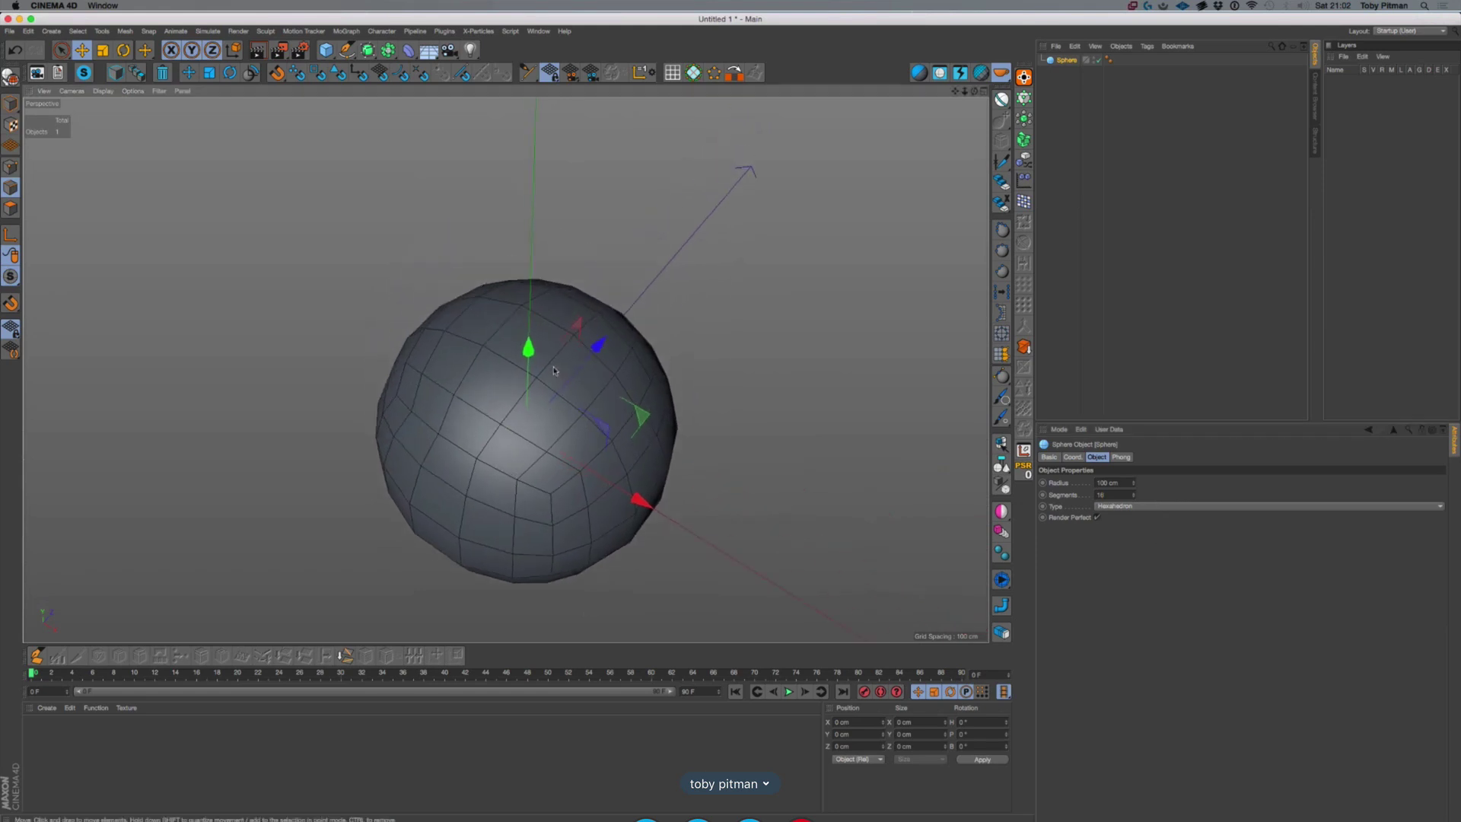
{"action": "left_click_drag", "start_coordinate": [556, 370], "coordinate": [579, 397], "text": "alt"}
{"action": "right_click_drag", "start_coordinate": [579, 395], "coordinate": [578, 368], "text": "alt"}
{"action": "scroll", "coordinate": [578, 368], "scroll_direction": "down", "scroll_amount": 15}
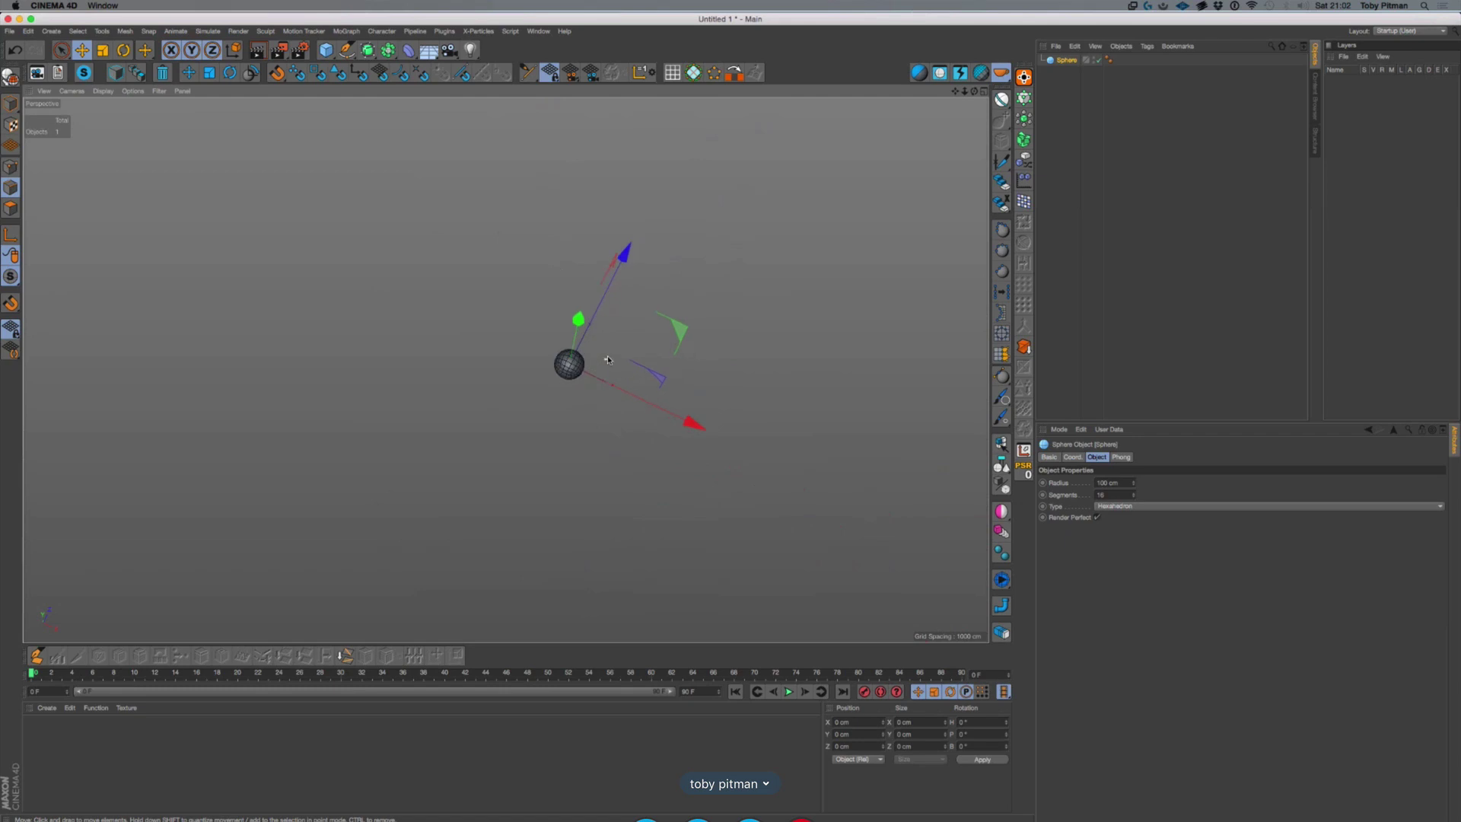
{"action": "scroll", "coordinate": [608, 362], "scroll_direction": "up", "scroll_amount": 6}
{"action": "scroll", "coordinate": [584, 349], "scroll_direction": "up", "scroll_amount": 4}
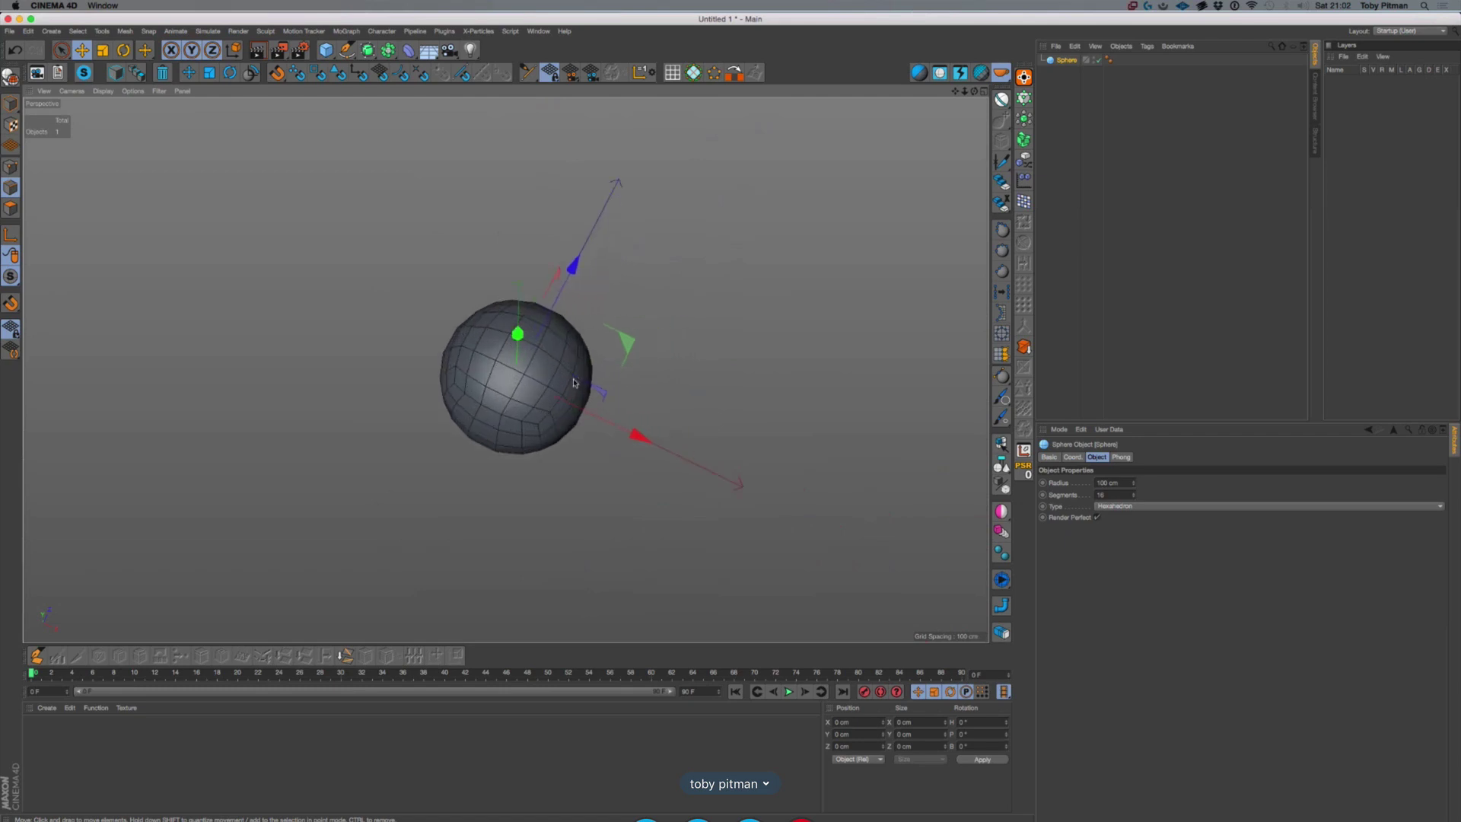
{"action": "left_click_drag", "start_coordinate": [534, 356], "coordinate": [507, 325], "text": "alt"}
{"action": "scroll", "coordinate": [493, 348], "scroll_direction": "up", "scroll_amount": 4}
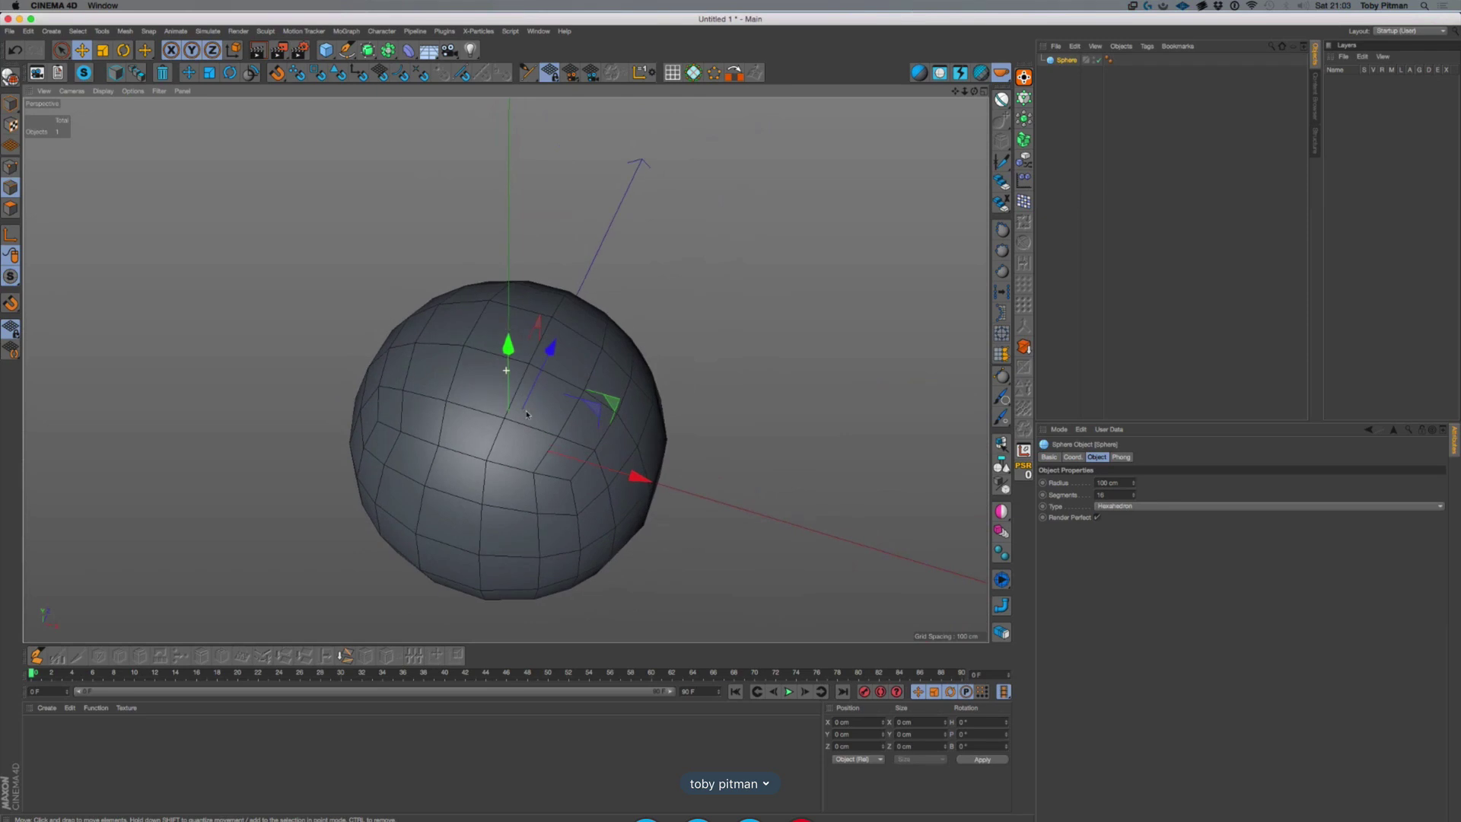
{"action": "left_click_drag", "start_coordinate": [527, 413], "coordinate": [531, 465], "text": "alt"}
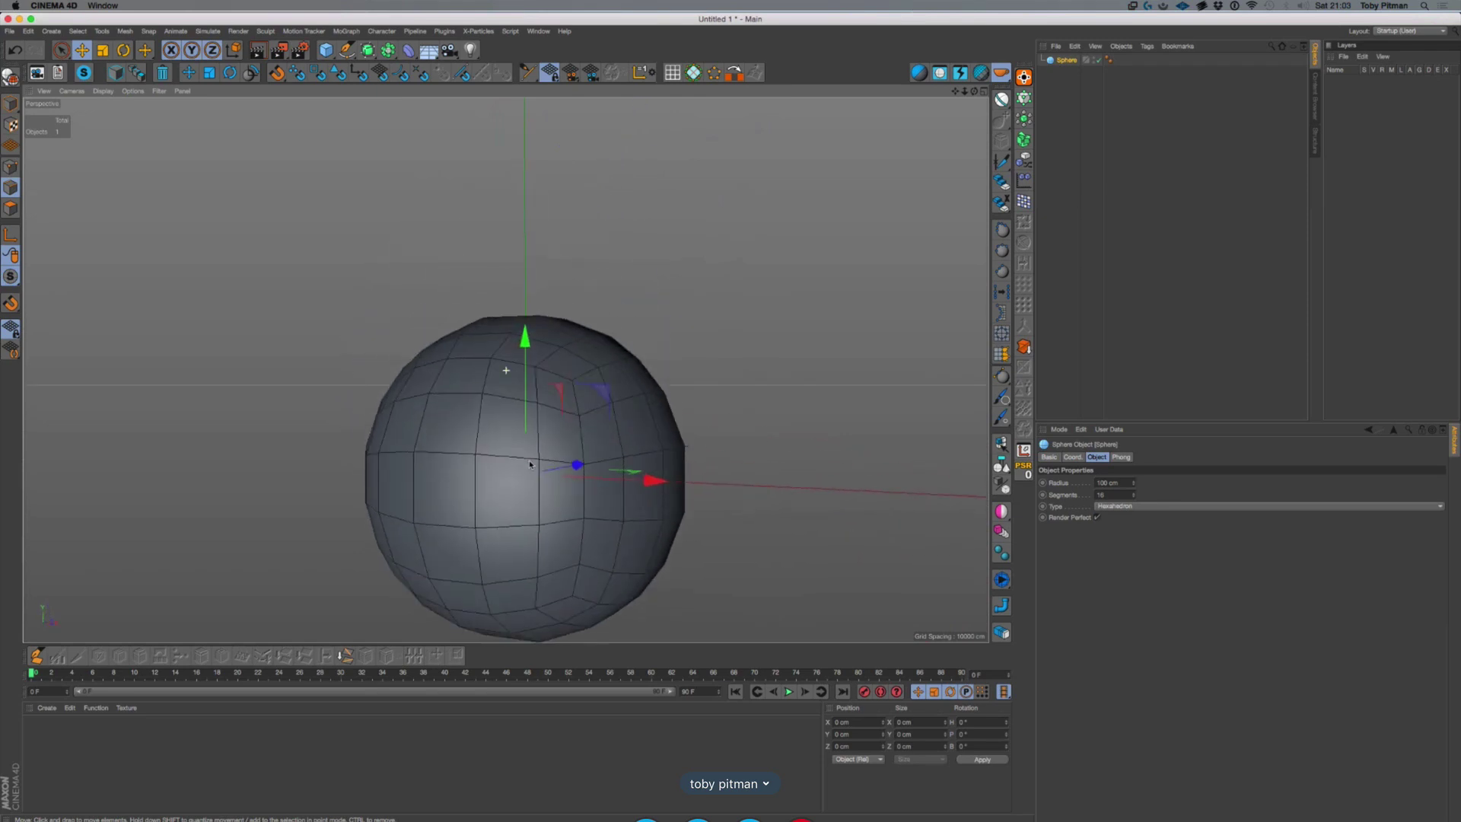
{"action": "middle_click_drag", "start_coordinate": [531, 465], "coordinate": [458, 409], "text": "alt"}
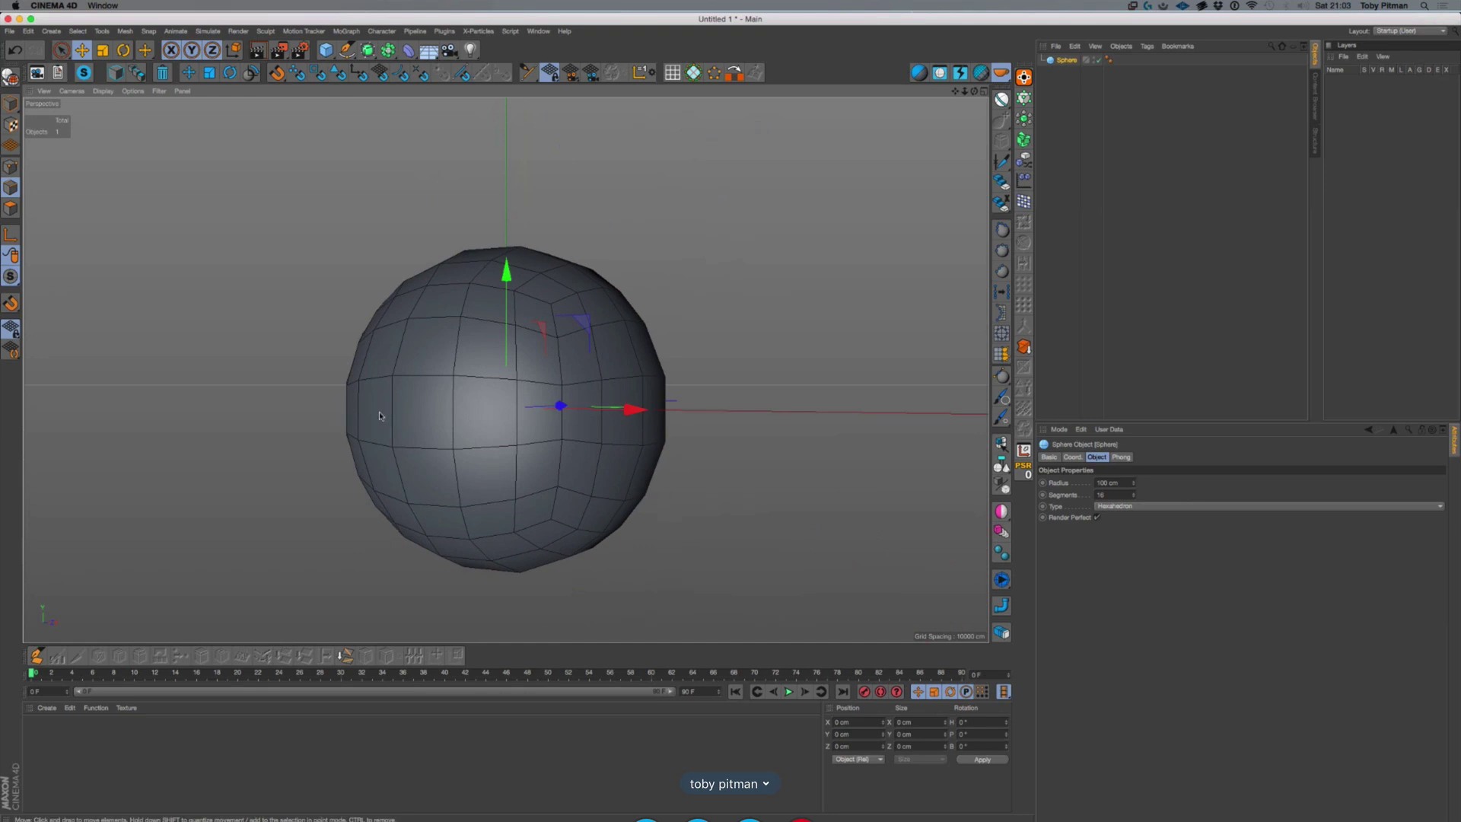
Make the sphere editable and connect the ring of edges around its middle to add an edge loop at the equator
{"action": "left_click", "coordinate": [10, 76]}
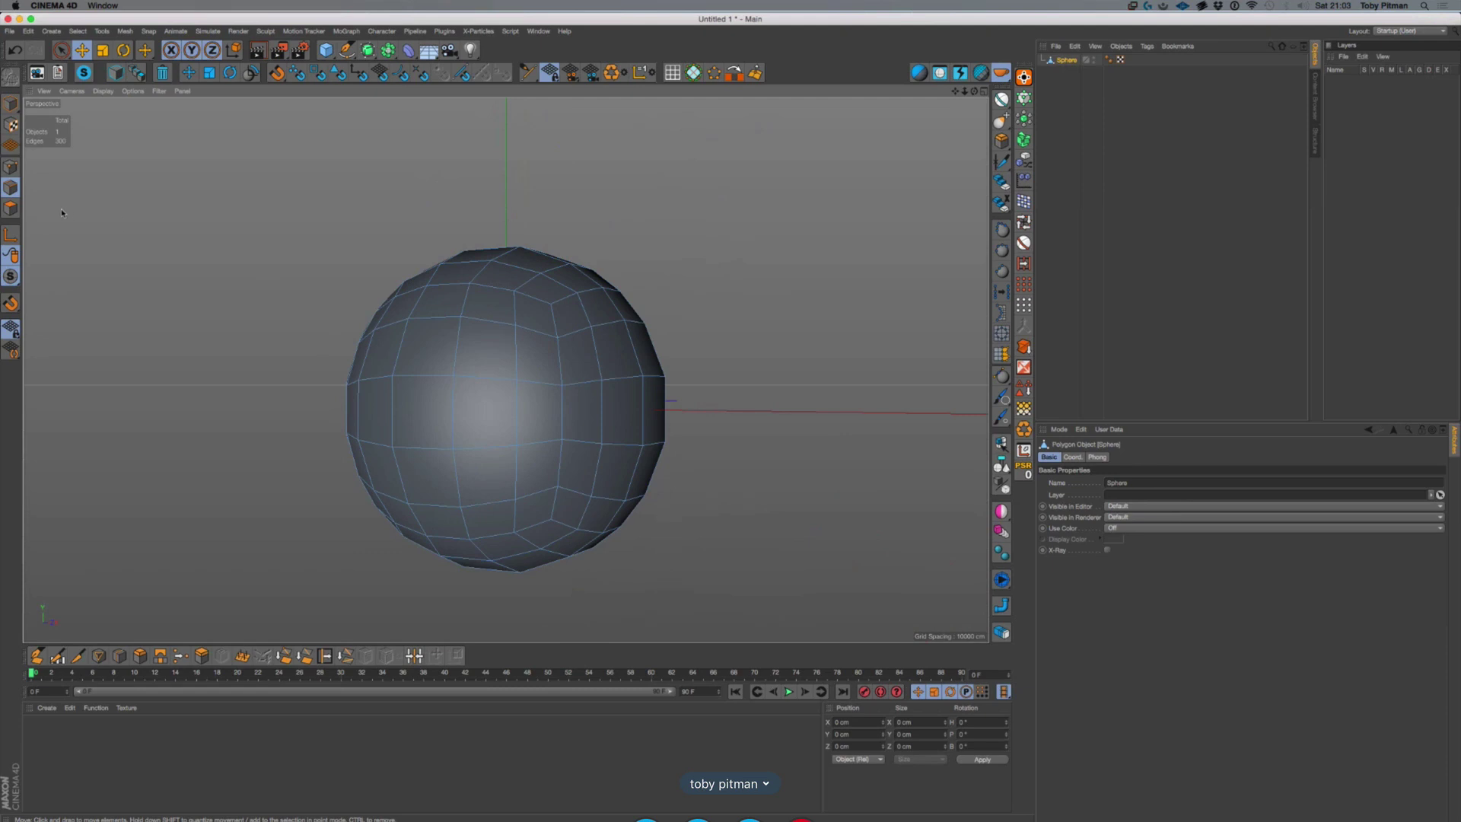
{"action": "left_click", "coordinate": [1024, 263]}
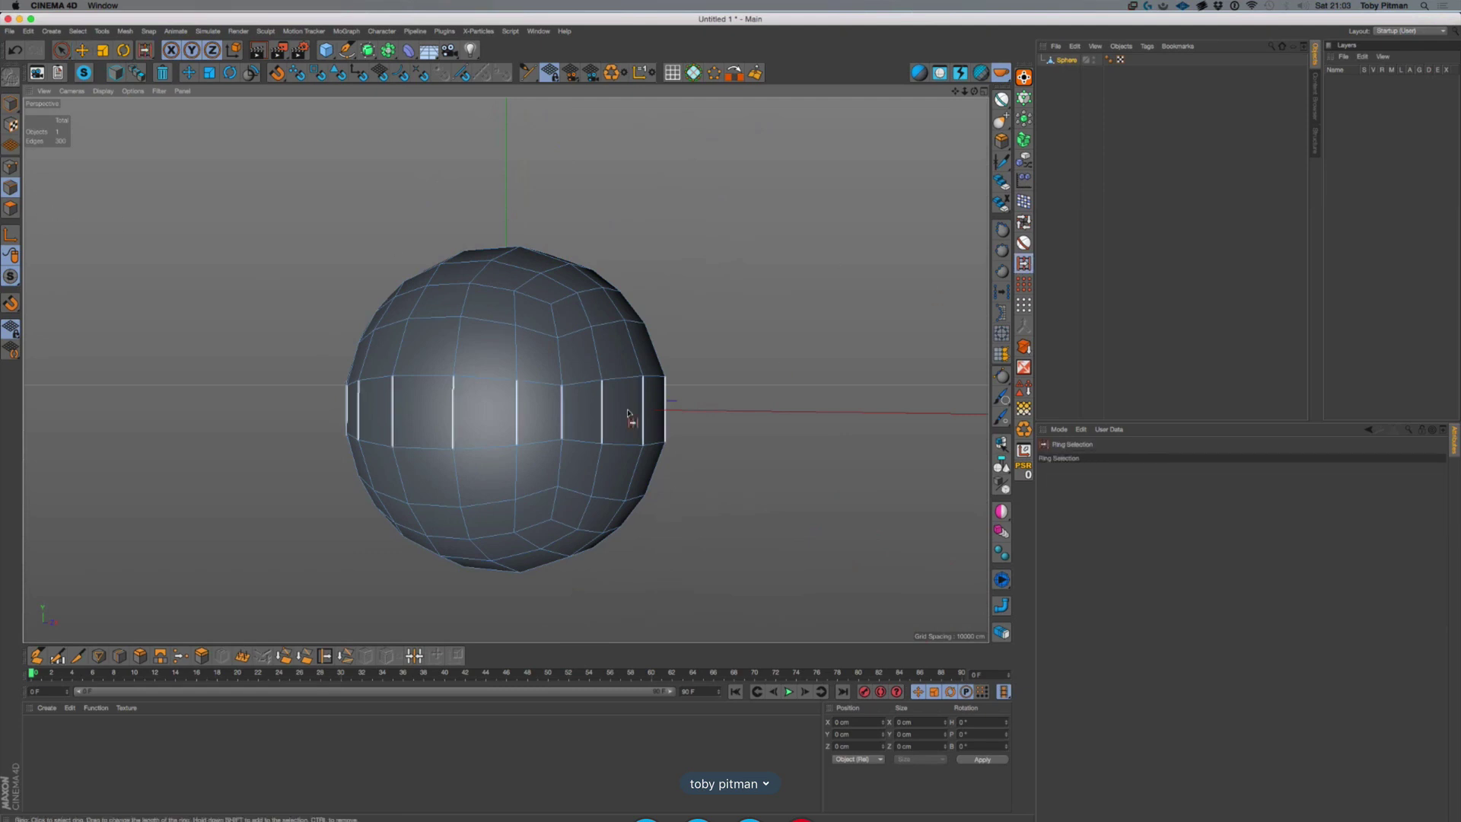
{"action": "left_click", "coordinate": [633, 411]}
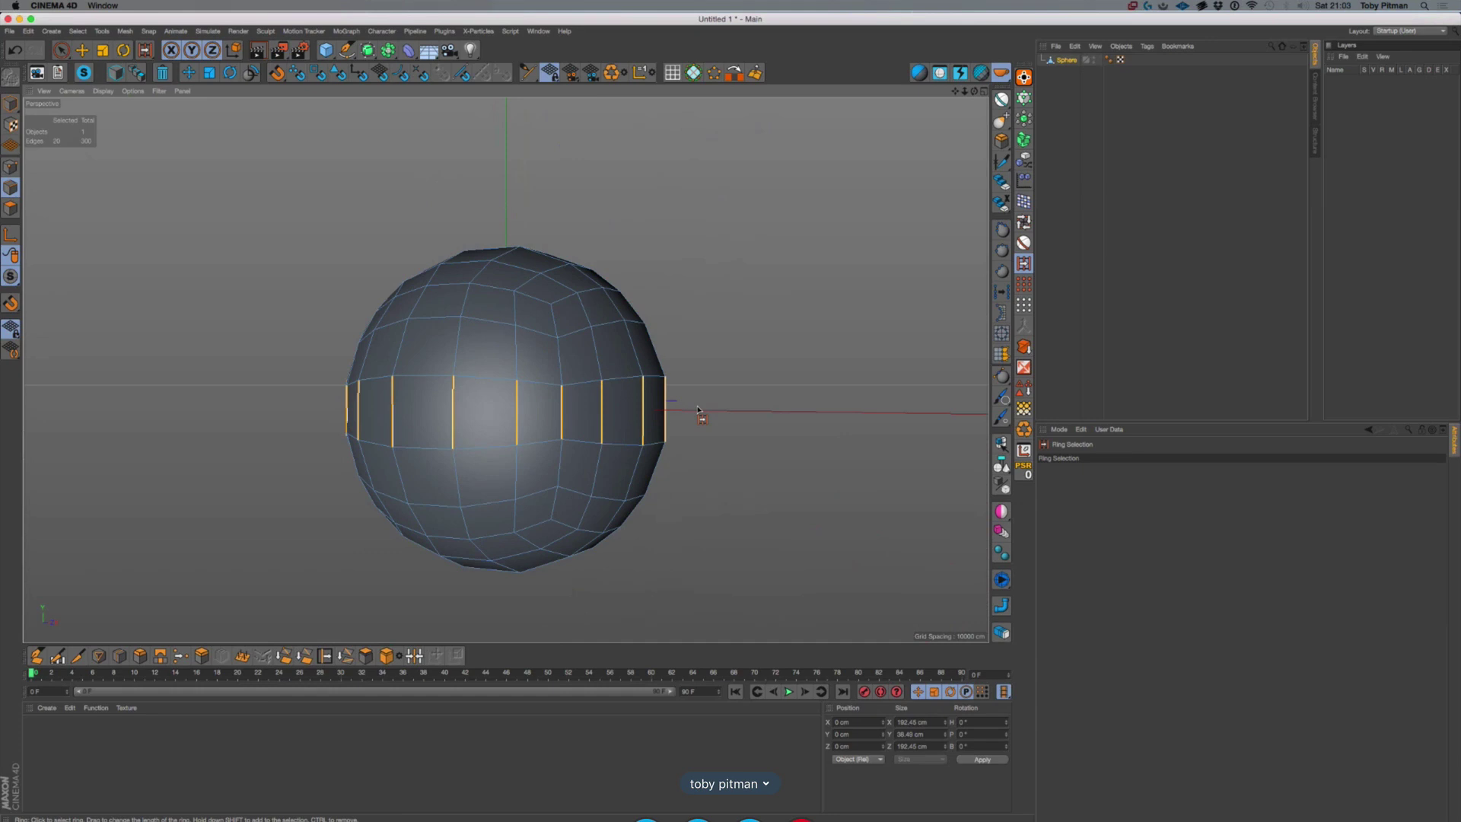
{"action": "key", "text": "m"}
{"action": "key", "text": "m"}
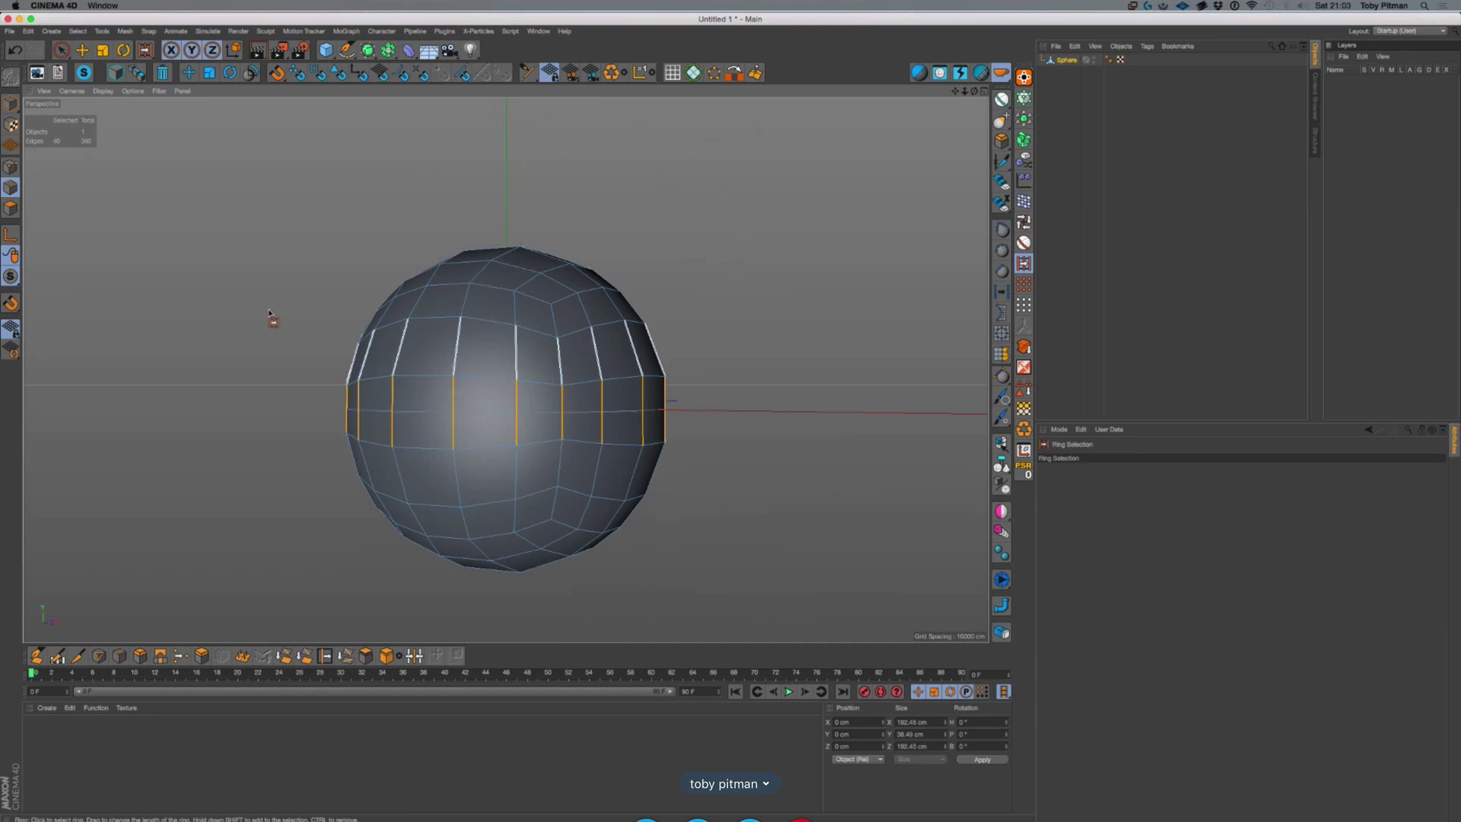
{"action": "left_click", "coordinate": [125, 32]}
{"action": "mouse_move", "coordinate": [152, 60]}
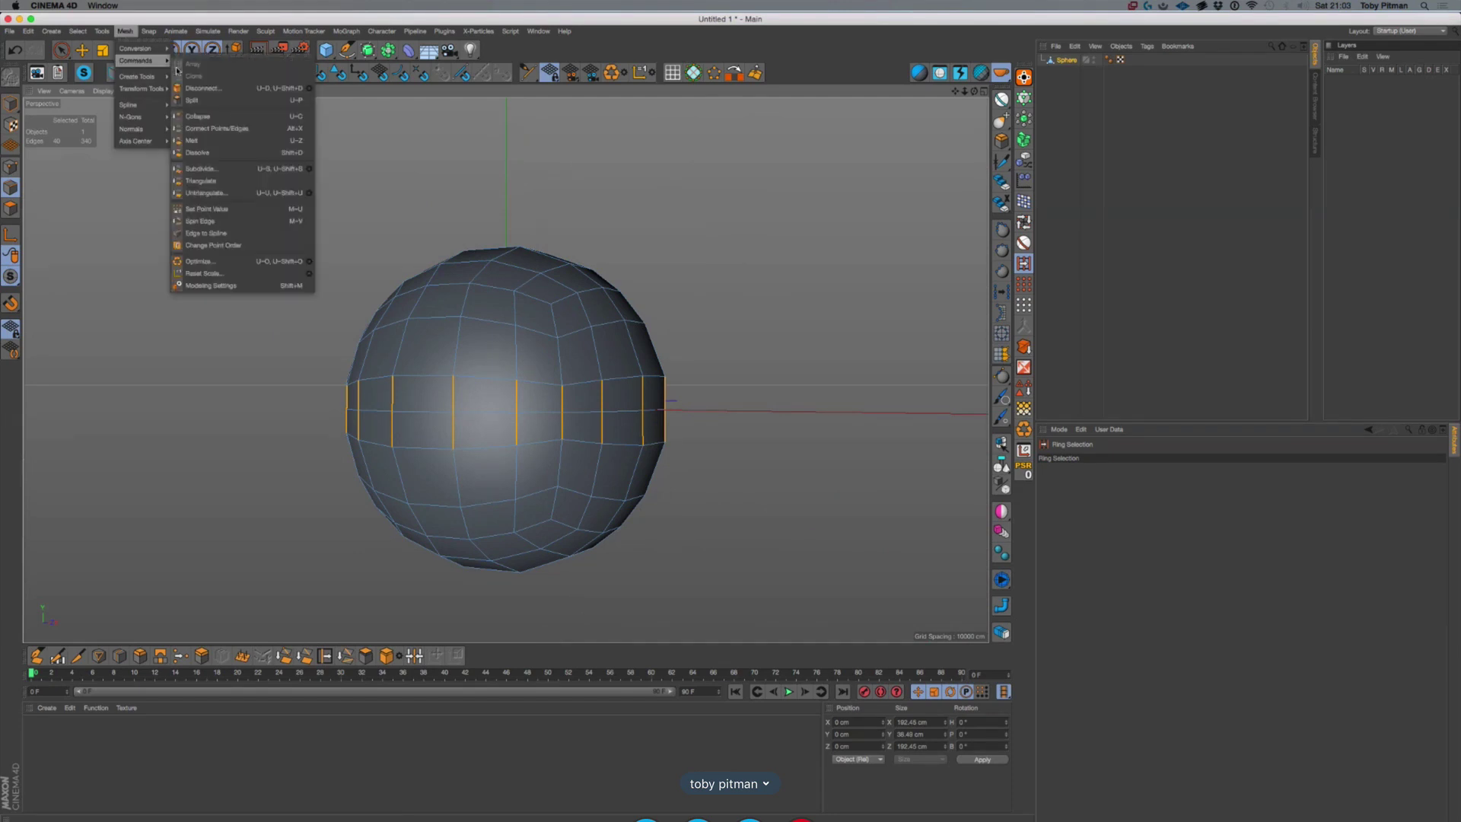
{"action": "left_click", "coordinate": [260, 132]}
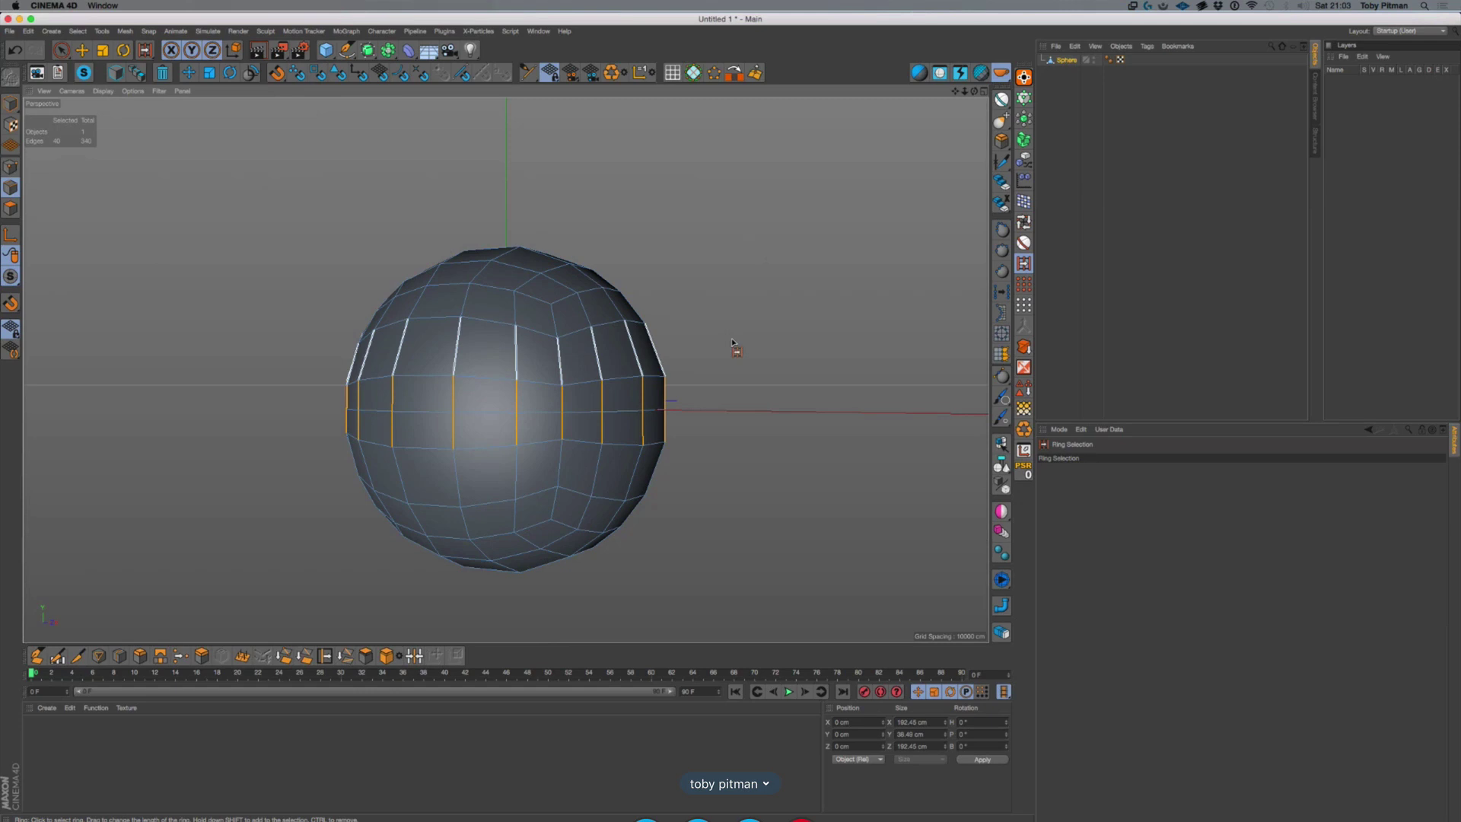
Delete all polygons in the lower half of the sphere, selecting them with a rectangle selection in the right view
{"action": "middle_click", "coordinate": [666, 310]}
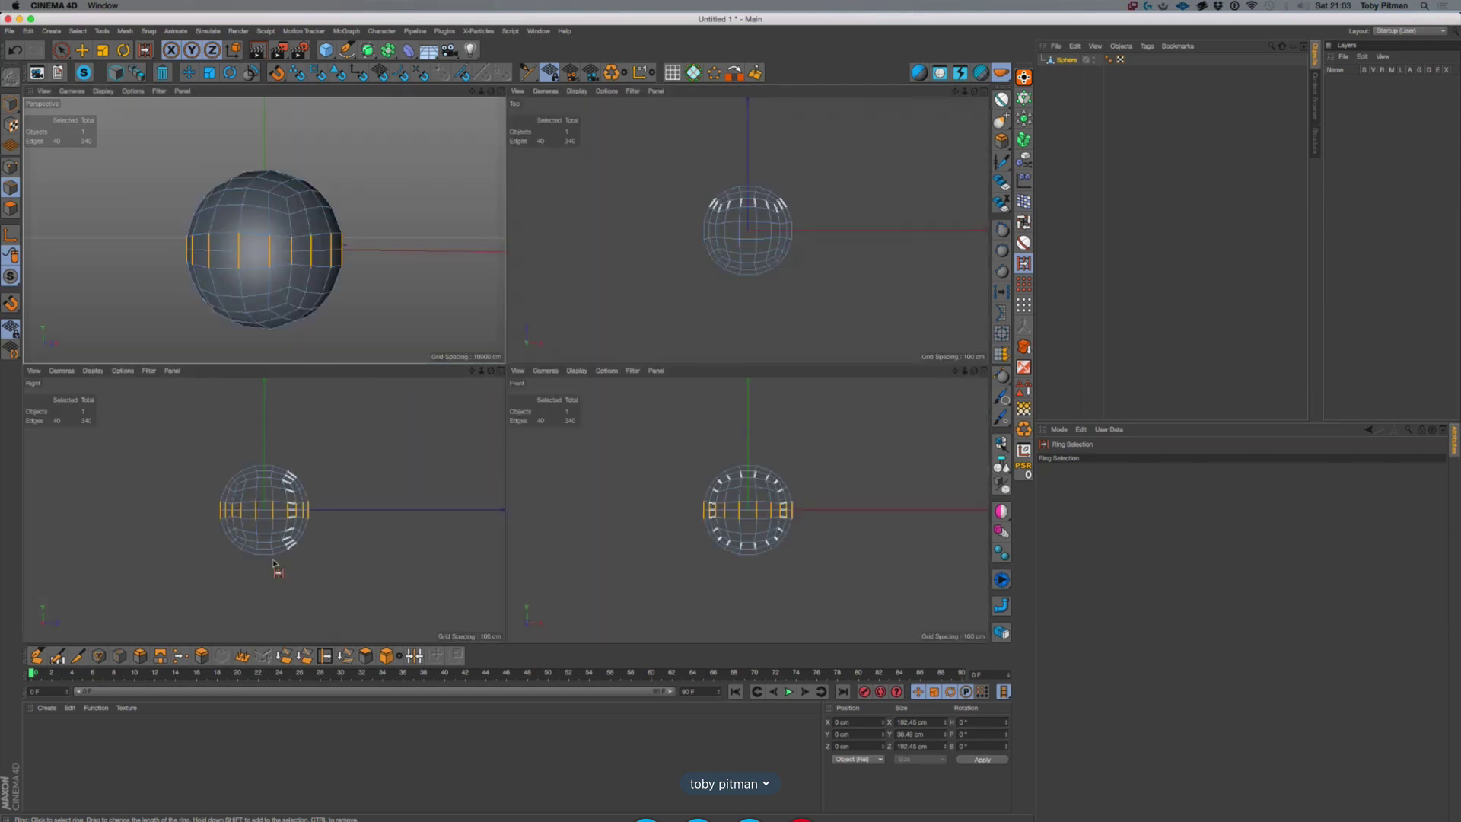
{"action": "middle_click", "coordinate": [262, 578]}
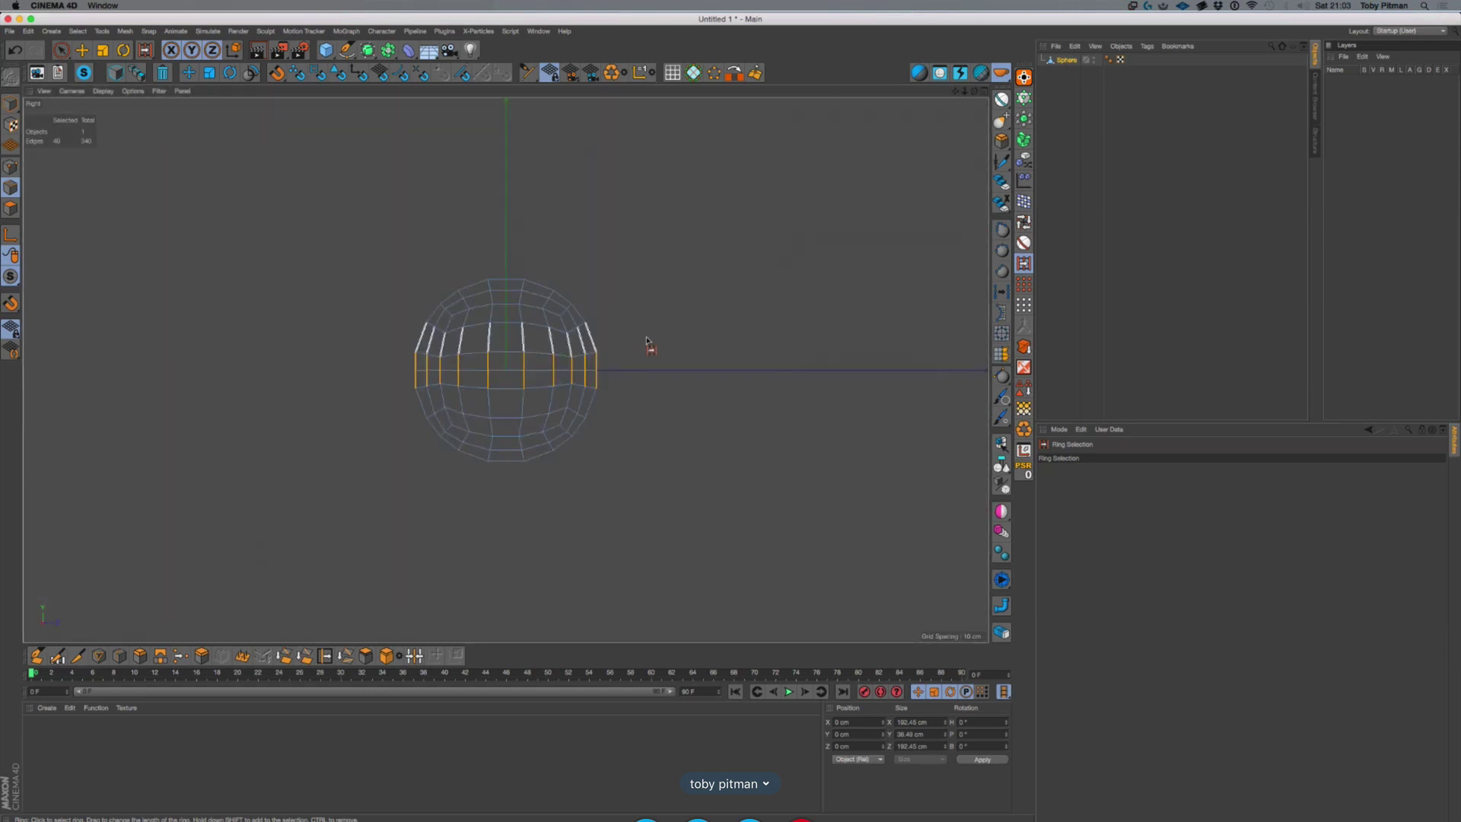
{"action": "scroll", "coordinate": [647, 339], "scroll_direction": "up", "scroll_amount": 5}
{"action": "middle_click_drag", "start_coordinate": [601, 340], "coordinate": [751, 327], "text": "alt"}
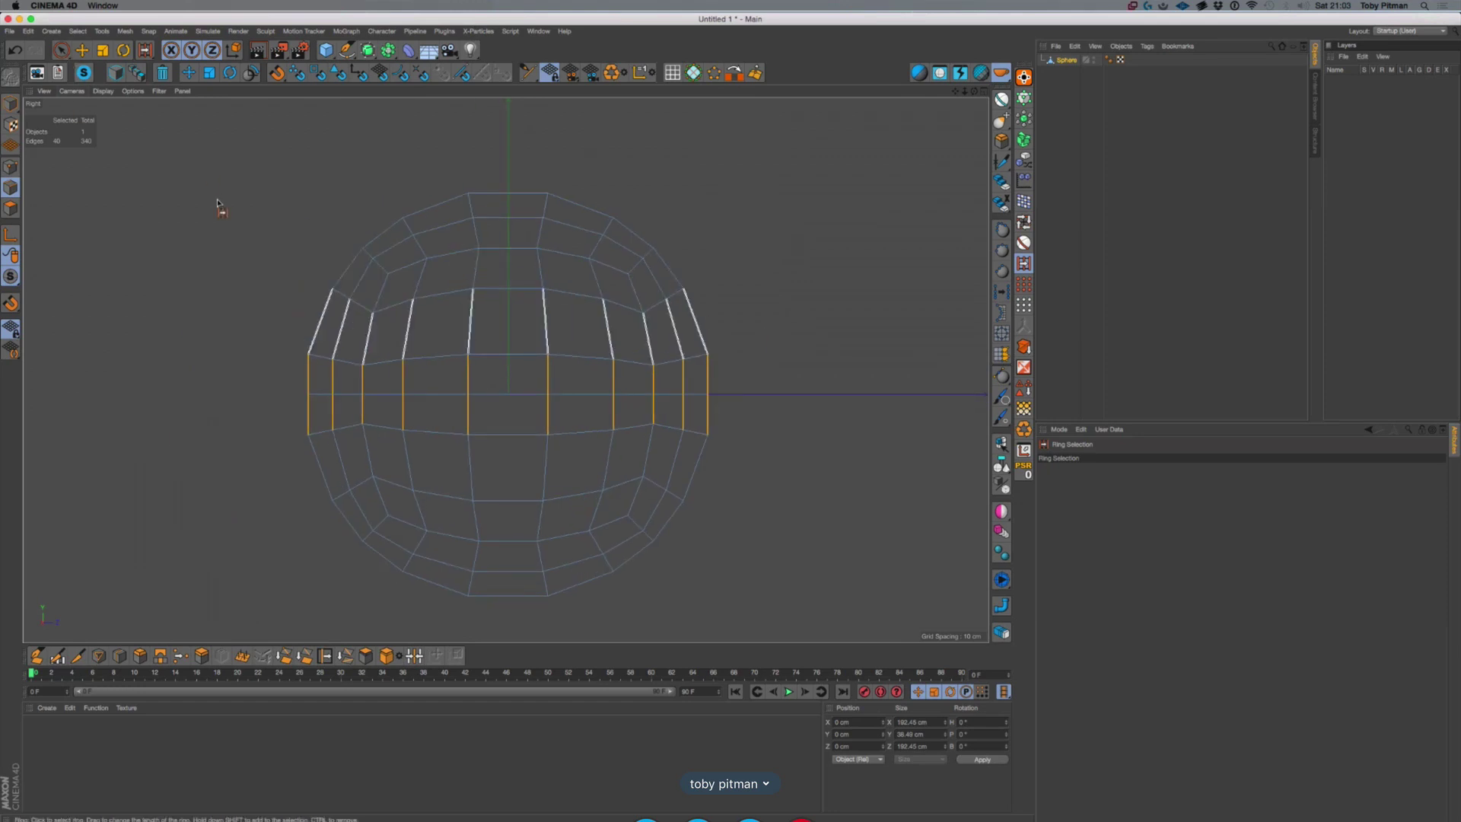
{"action": "key", "text": "0"}
{"action": "left_click_drag", "start_coordinate": [292, 385], "coordinate": [769, 629]}
{"action": "left_click", "coordinate": [11, 208]}
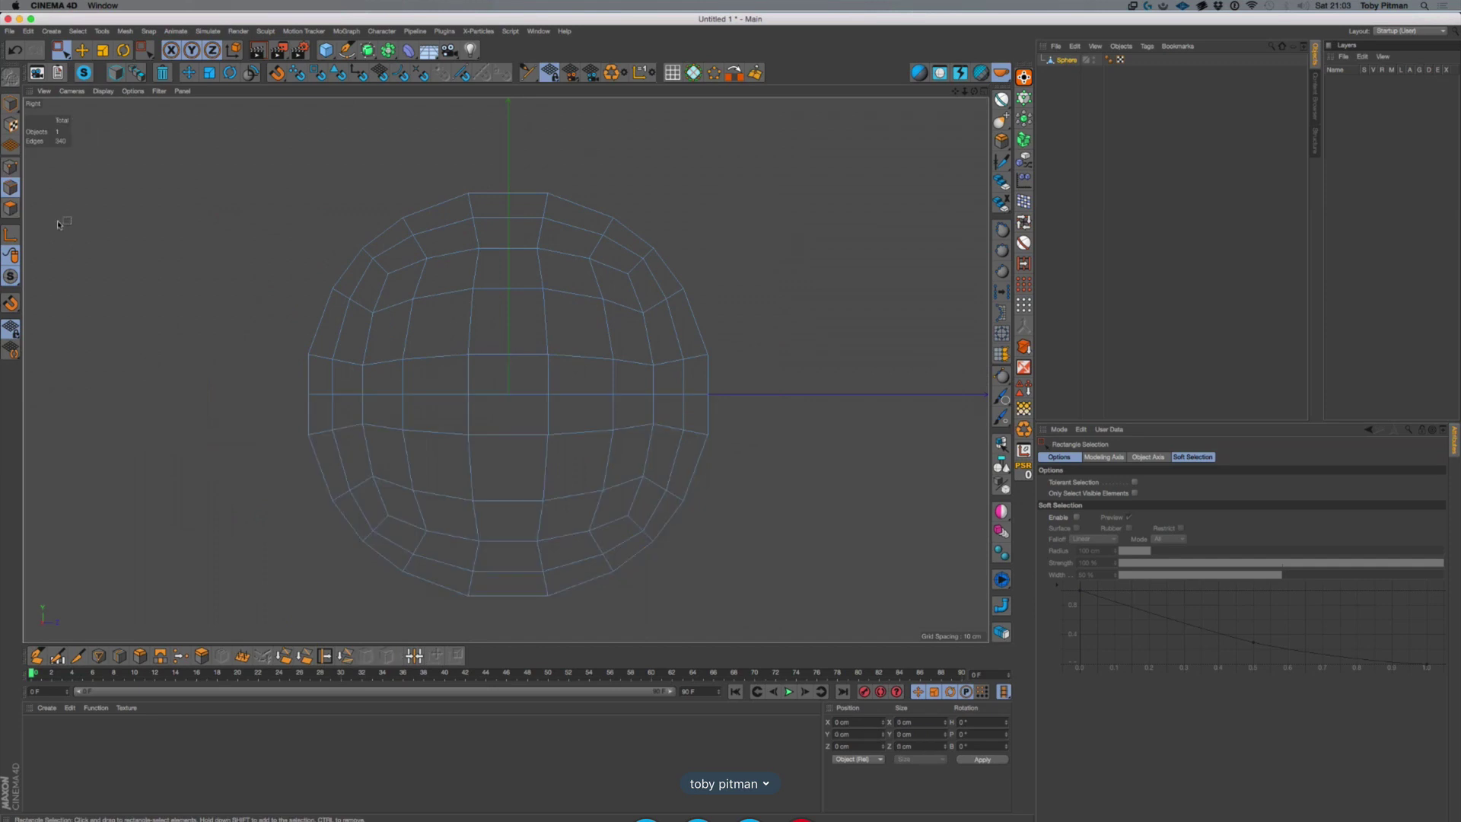
{"action": "left_click_drag", "start_coordinate": [260, 379], "coordinate": [879, 616]}
{"action": "key", "text": "Delete"}
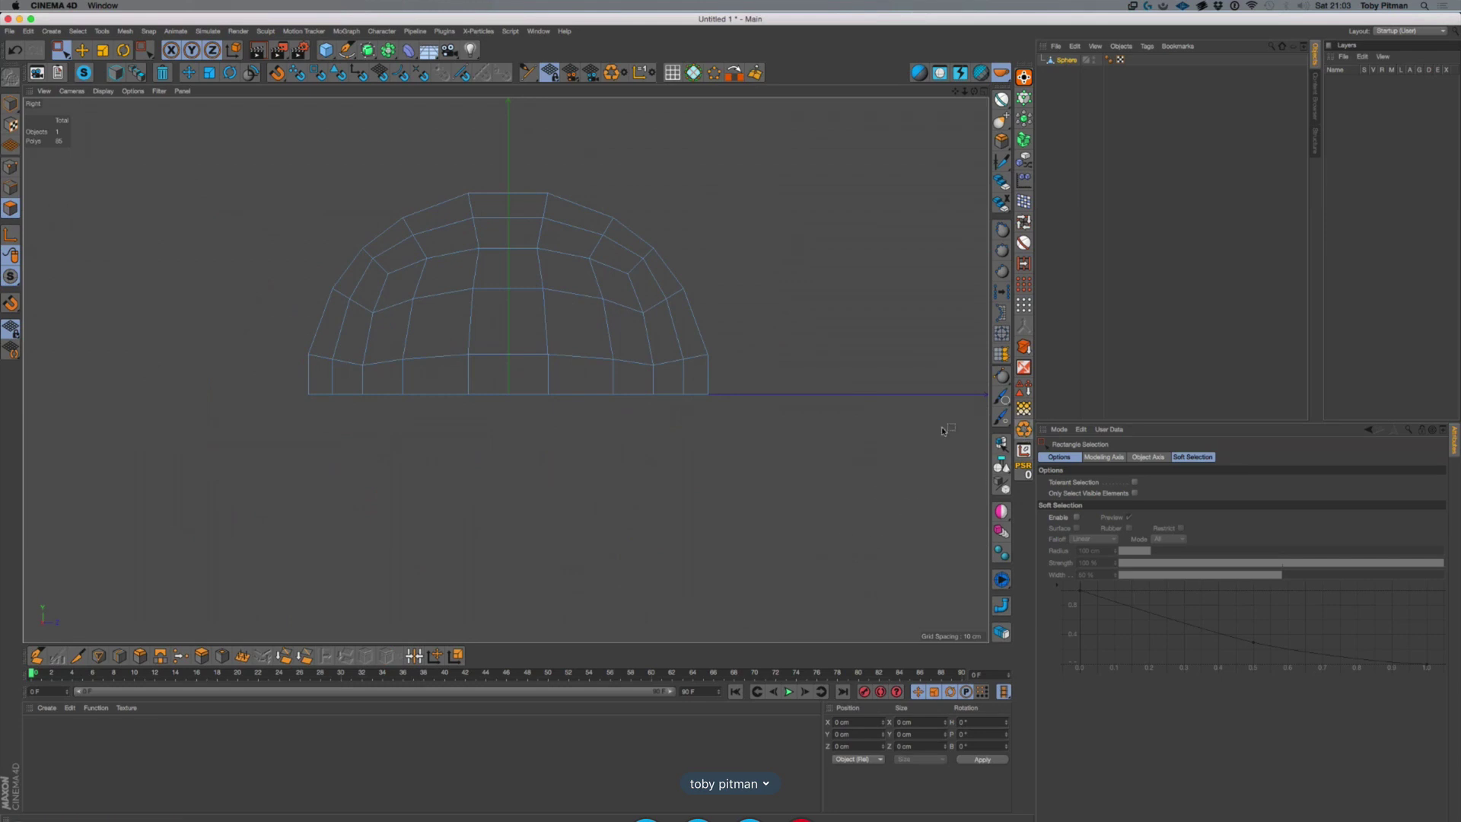
Loop-select the half sphere's open bottom edge and scale it outward slightly in X and Z to about 196 cm
{"action": "left_click", "coordinate": [82, 49]}
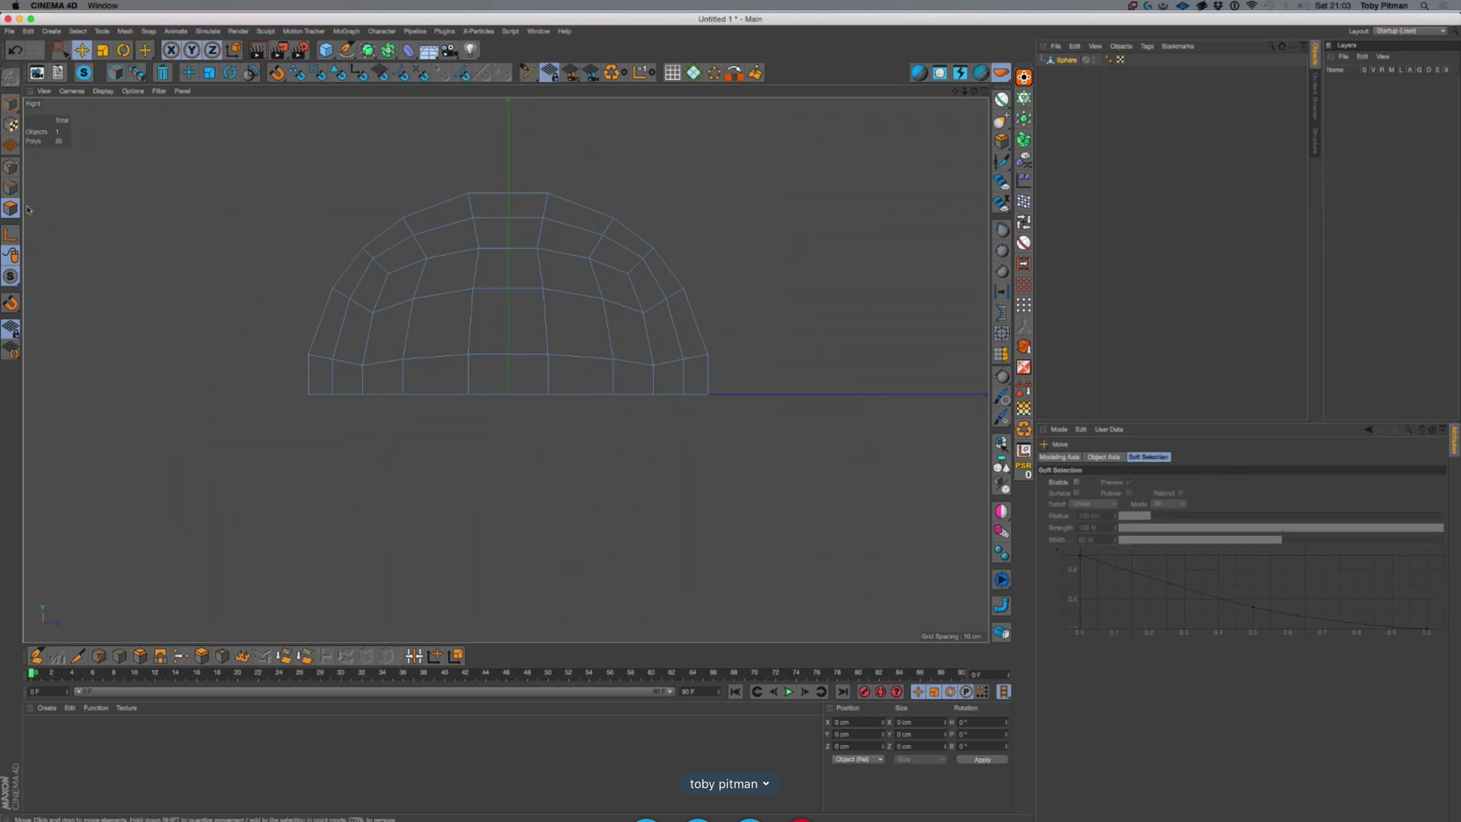
{"action": "left_click", "coordinate": [11, 187]}
{"action": "double_click", "coordinate": [440, 395]}
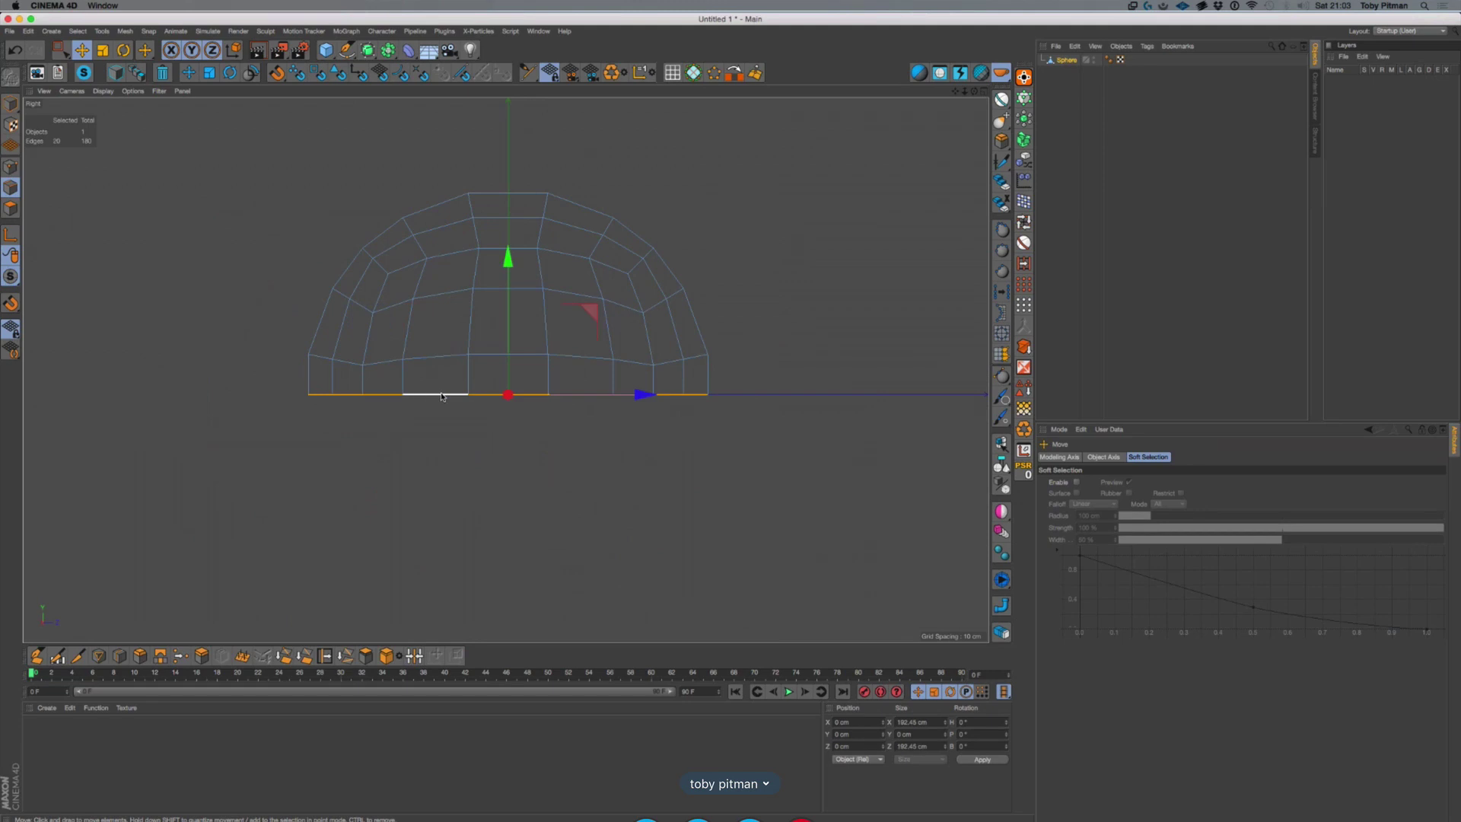
{"action": "middle_click", "coordinate": [559, 358]}
{"action": "middle_click", "coordinate": [365, 283]}
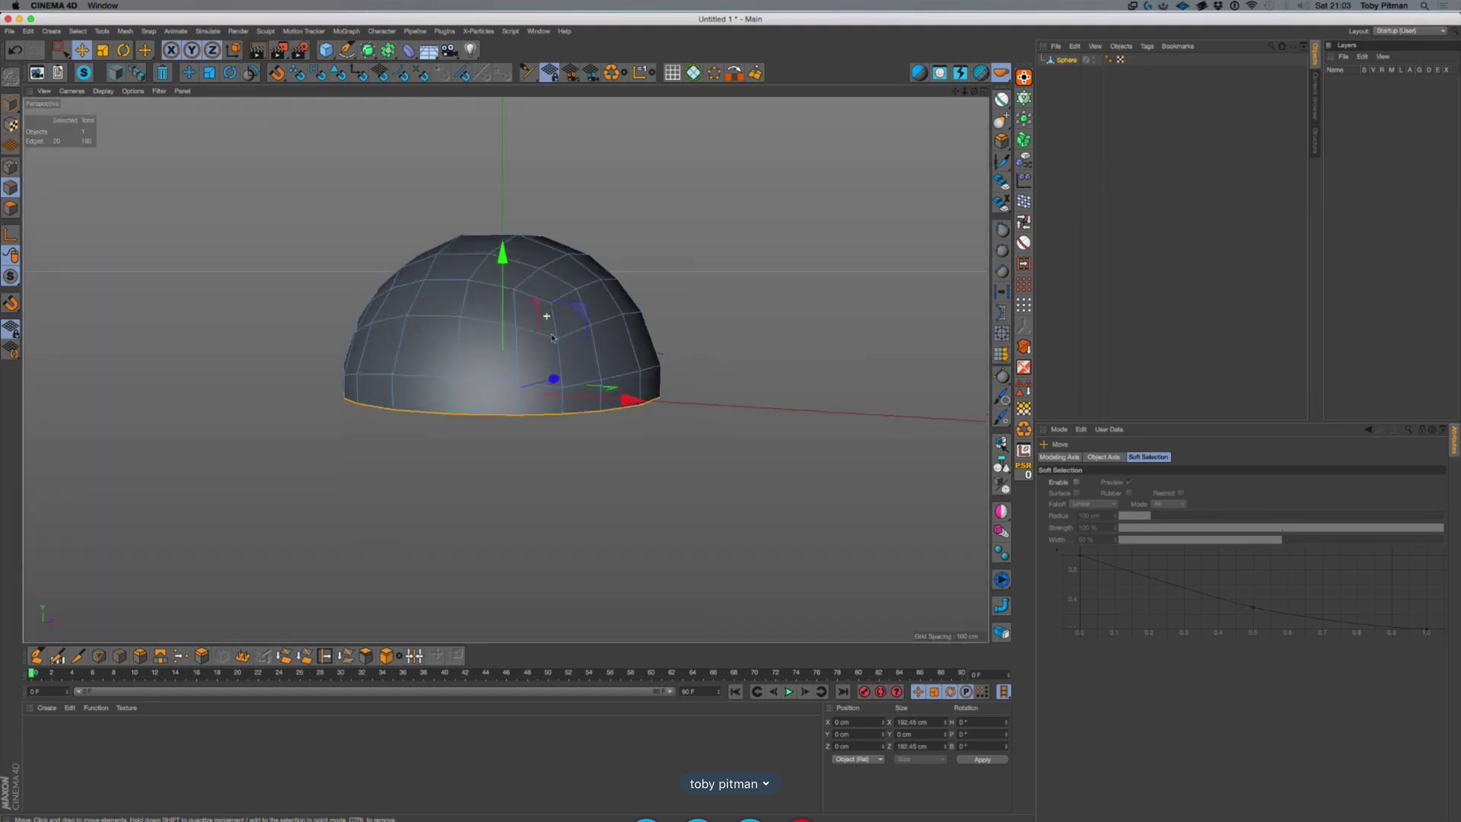
{"action": "left_click_drag", "start_coordinate": [552, 337], "coordinate": [565, 352], "text": "alt"}
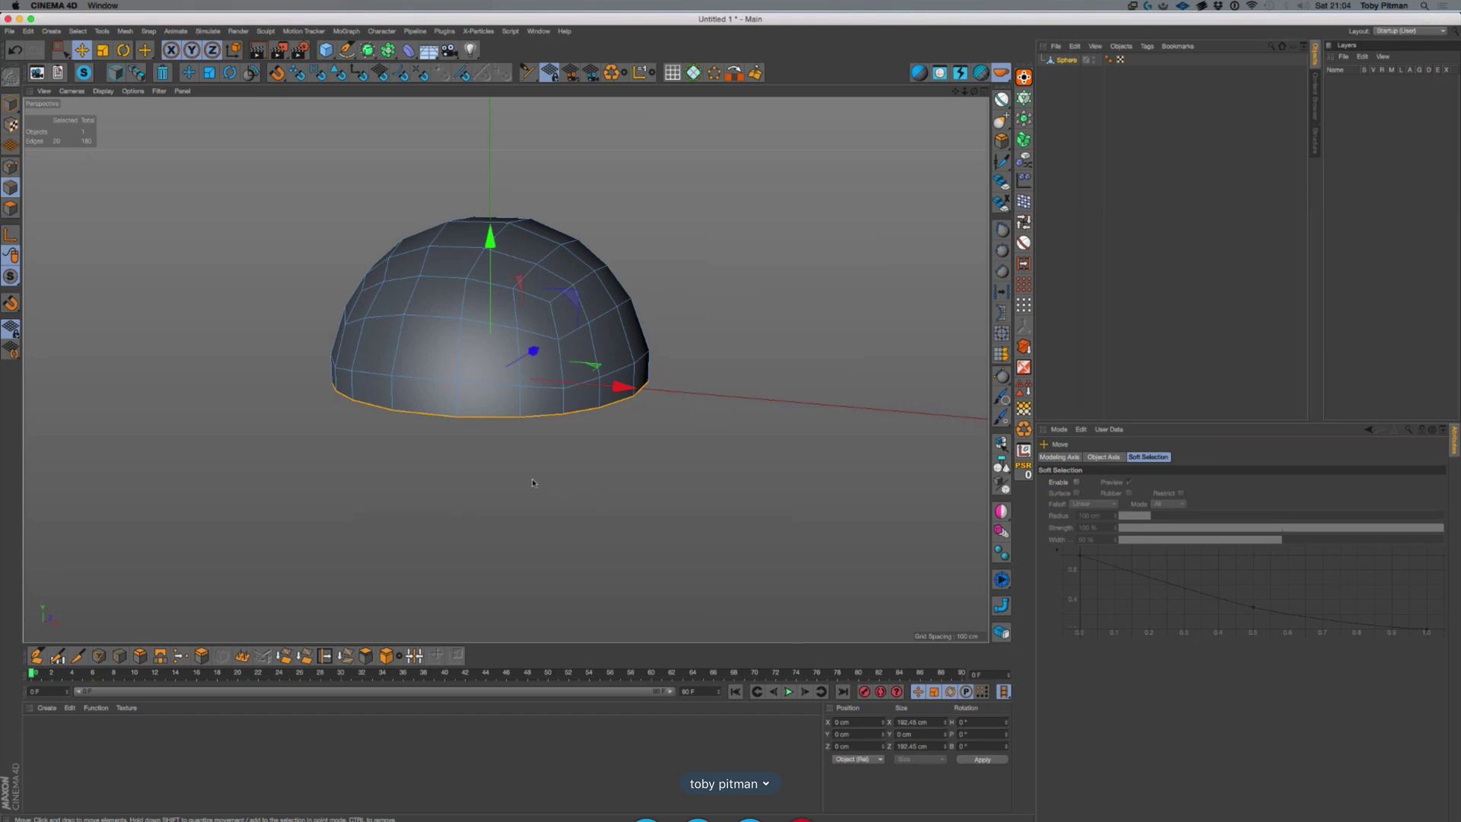
{"action": "scroll", "coordinate": [462, 423], "scroll_direction": "up", "scroll_amount": 2}
{"action": "scroll", "coordinate": [465, 366], "scroll_direction": "up", "scroll_amount": 2}
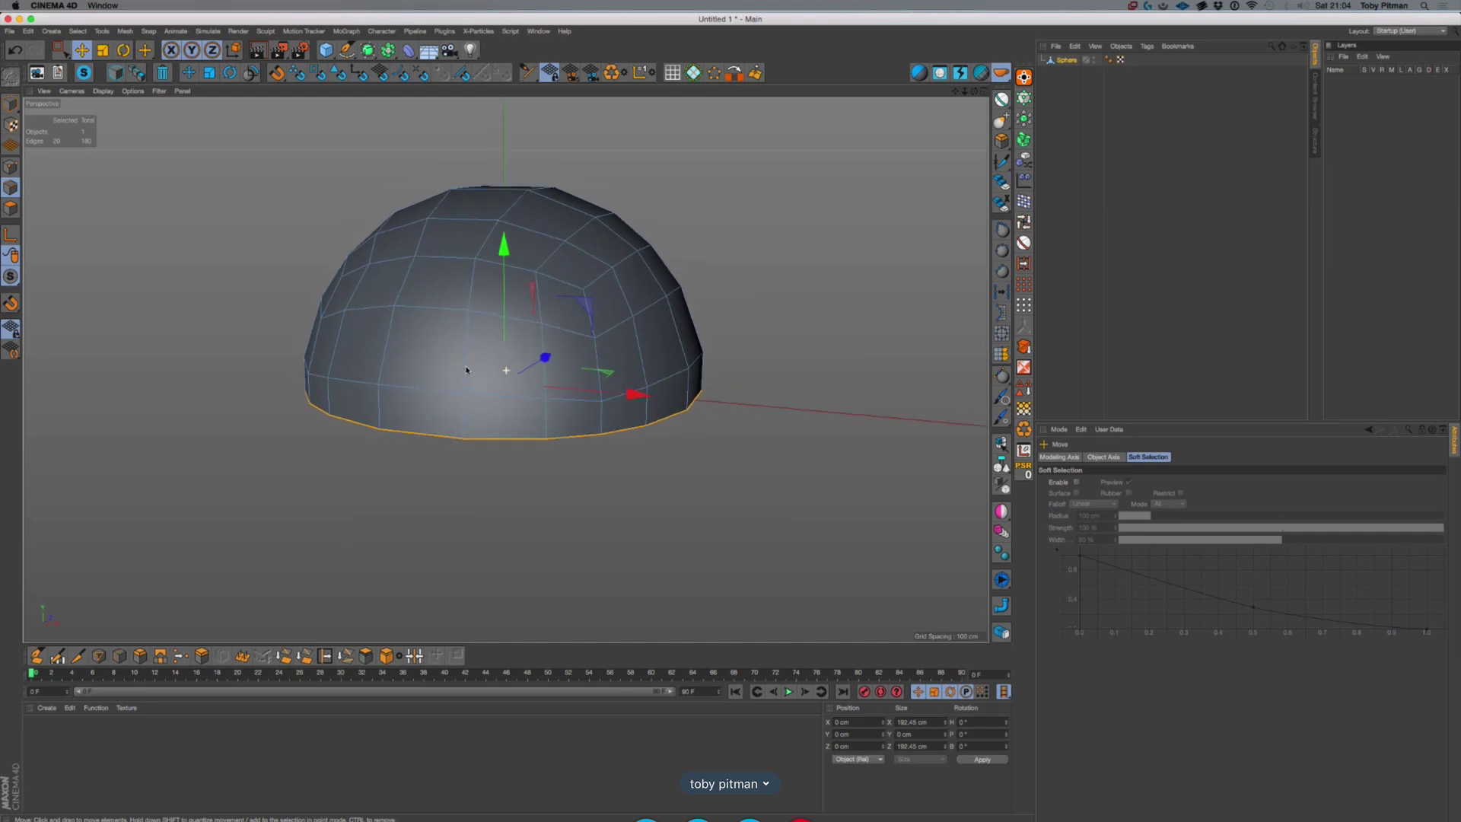
{"action": "left_click_drag", "start_coordinate": [477, 404], "coordinate": [489, 432], "text": "alt"}
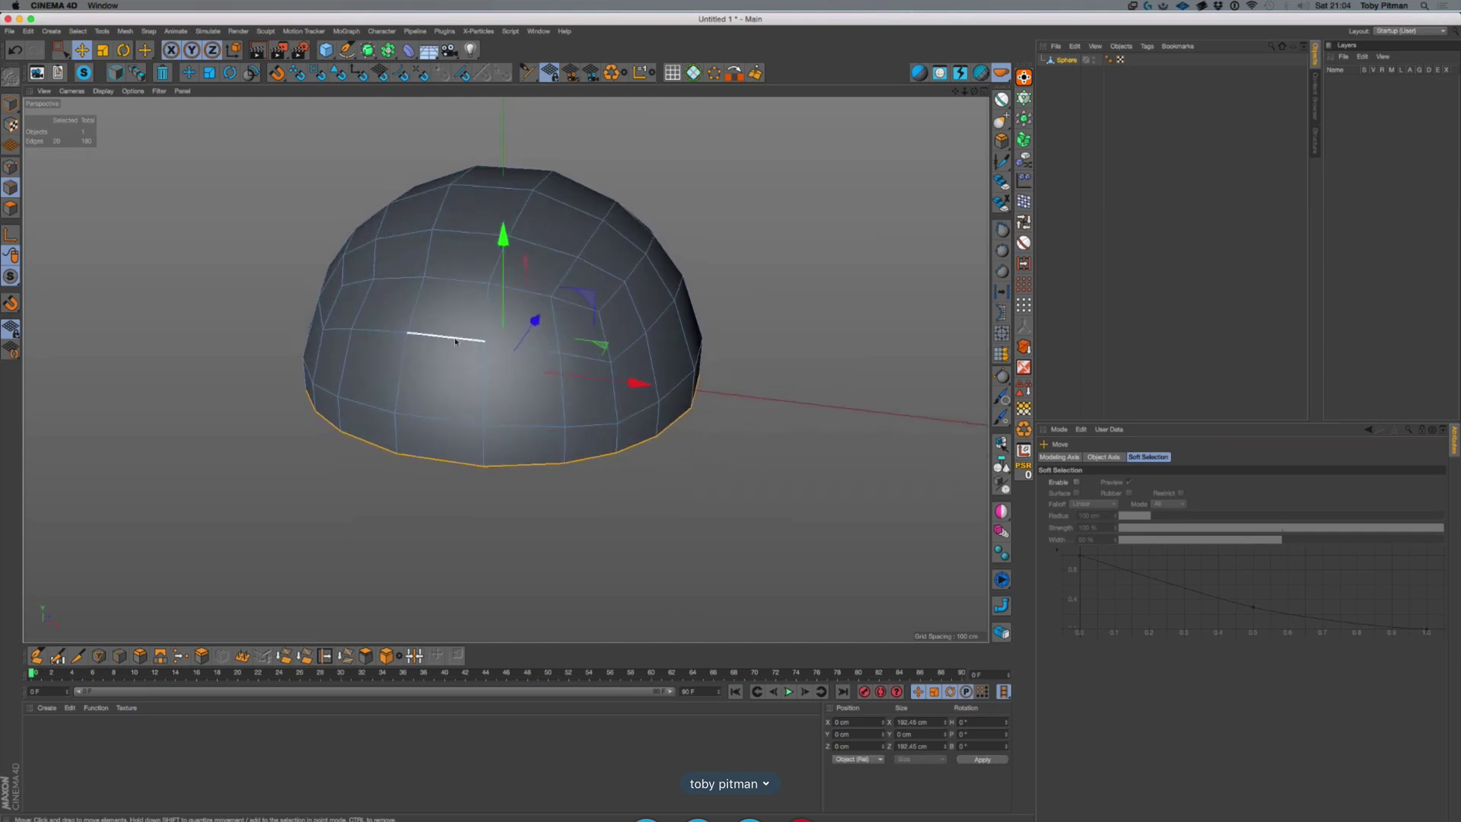
{"action": "middle_click_drag", "start_coordinate": [459, 347], "coordinate": [480, 388], "text": "alt"}
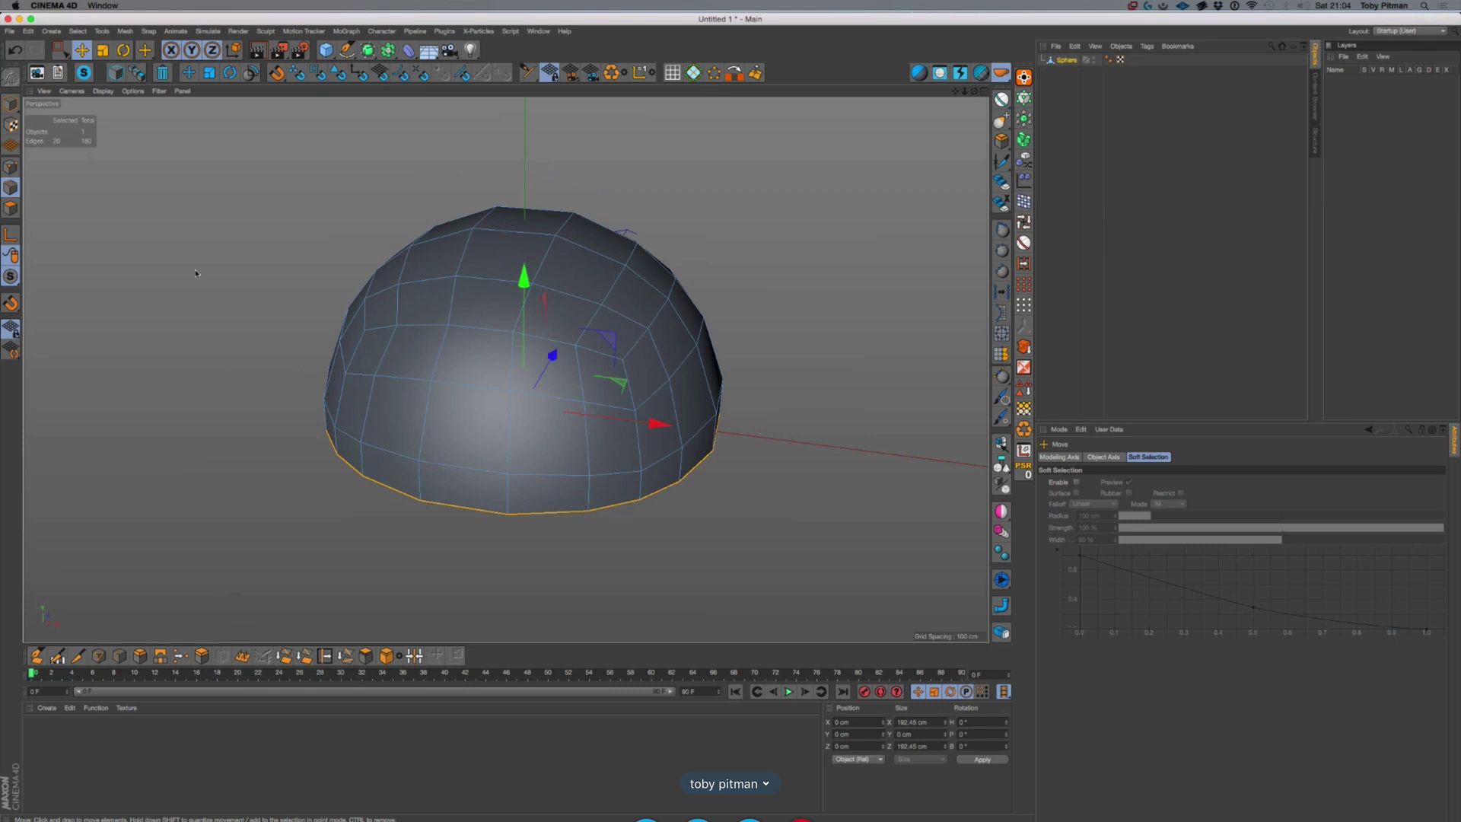
{"action": "key", "text": "t"}
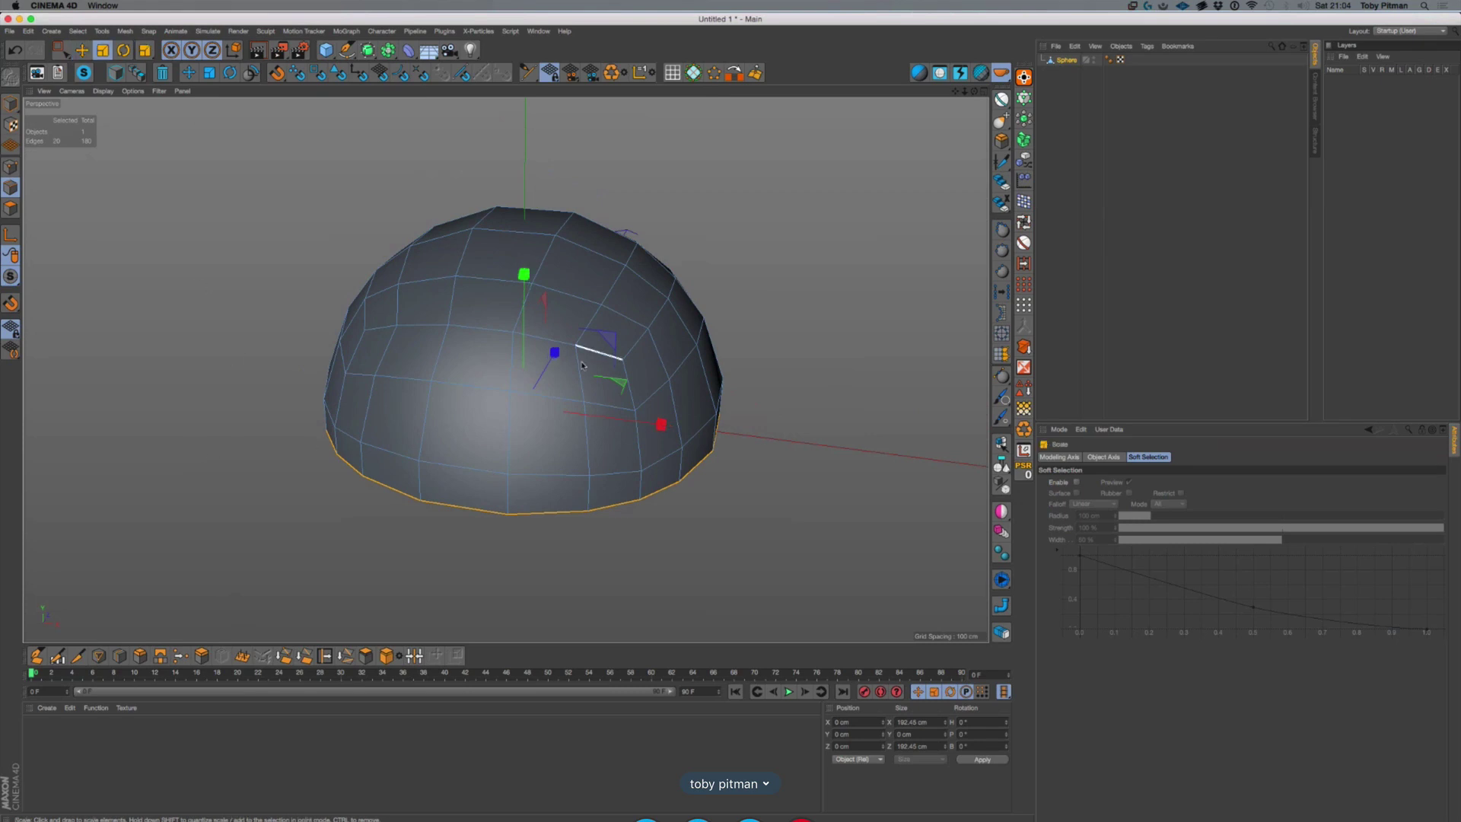
{"action": "left_click_drag", "start_coordinate": [628, 389], "coordinate": [630, 387]}
Duplicate the half sphere, hide the copy in both editor and renderer, and reselect the original
{"action": "mouse_move", "coordinate": [568, 474]}
{"action": "left_mouse_down", "text": "alt"}
{"action": "mouse_move", "coordinate": [569, 406]}
{"action": "mouse_move", "coordinate": [431, 382]}
{"action": "mouse_move", "coordinate": [395, 413]}
{"action": "mouse_move", "coordinate": [376, 368]}
{"action": "mouse_move", "coordinate": [382, 379]}
{"action": "left_mouse_up", "text": "alt"}
{"action": "left_click_drag", "start_coordinate": [1066, 67], "coordinate": [1080, 87], "text": "ctrl"}
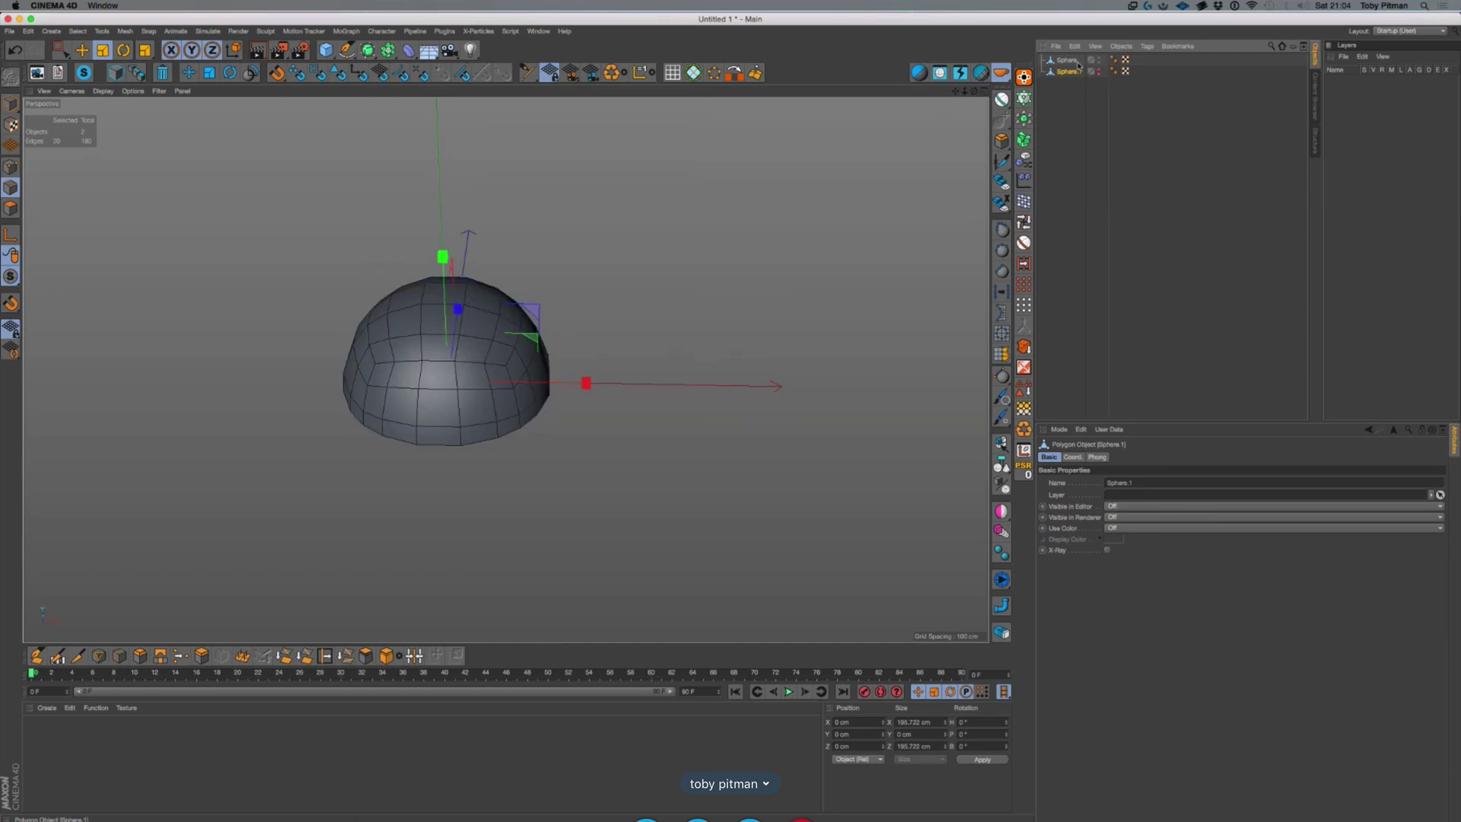
{"action": "left_click", "coordinate": [1066, 59]}
Flatten the original half sphere by scaling all its polygons along Y to about 63 cm, and undo the latest changes after that
{"action": "left_click_drag", "start_coordinate": [436, 435], "coordinate": [451, 364], "text": "alt"}
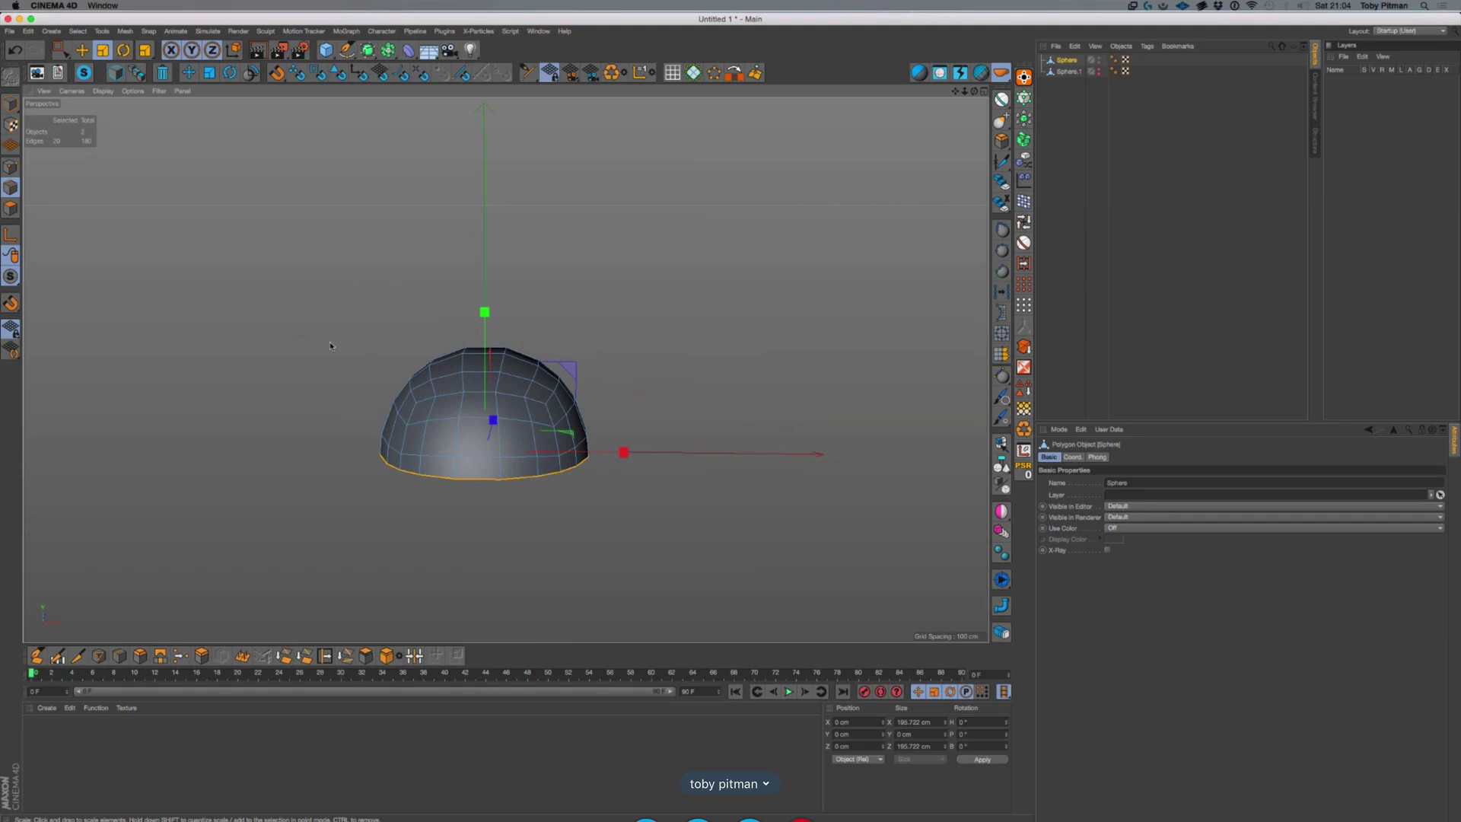
{"action": "key", "text": "Return"}
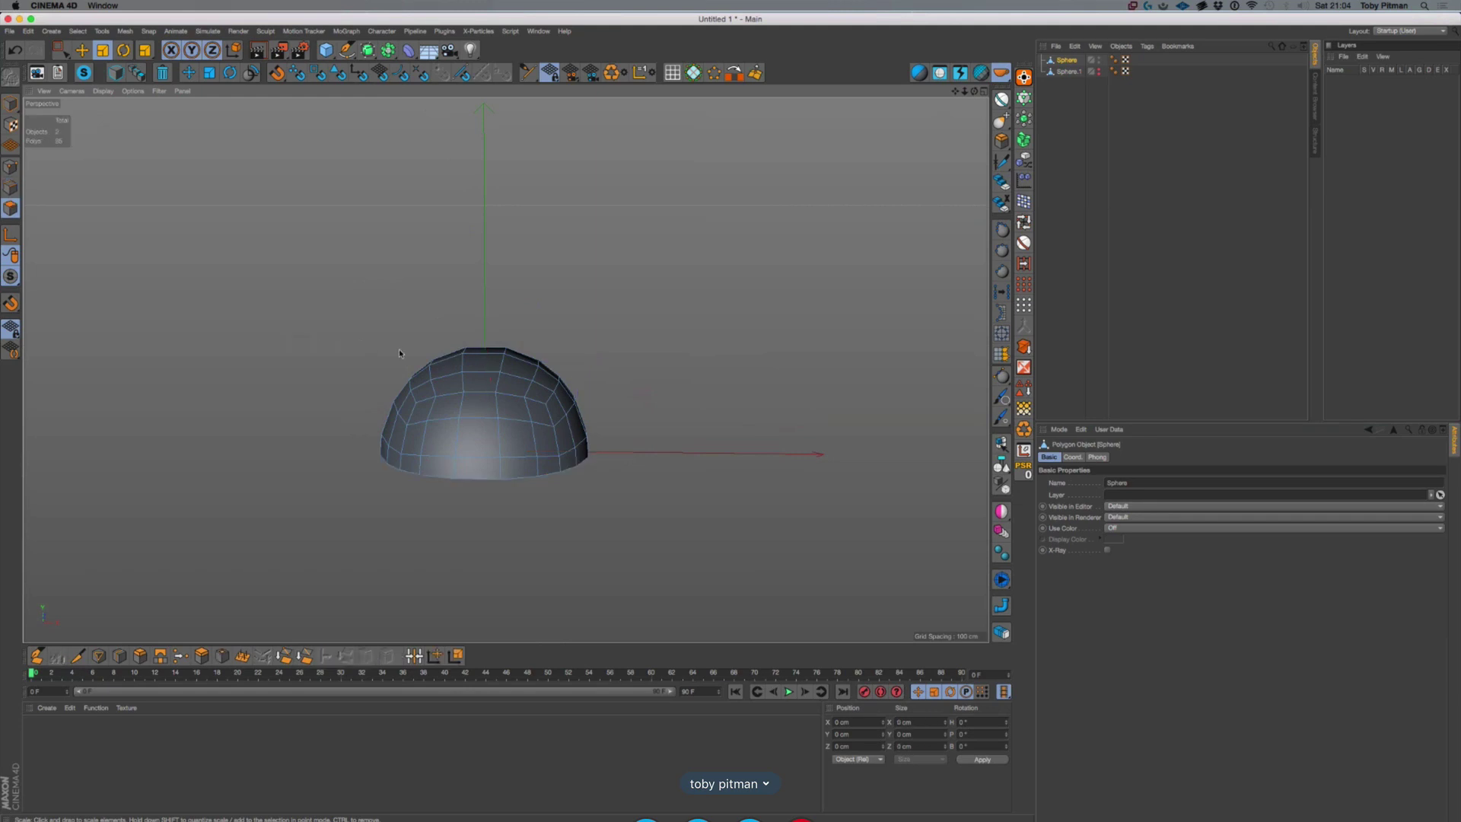
{"action": "key", "text": "super+a"}
{"action": "left_click_drag", "start_coordinate": [484, 261], "coordinate": [488, 310]}
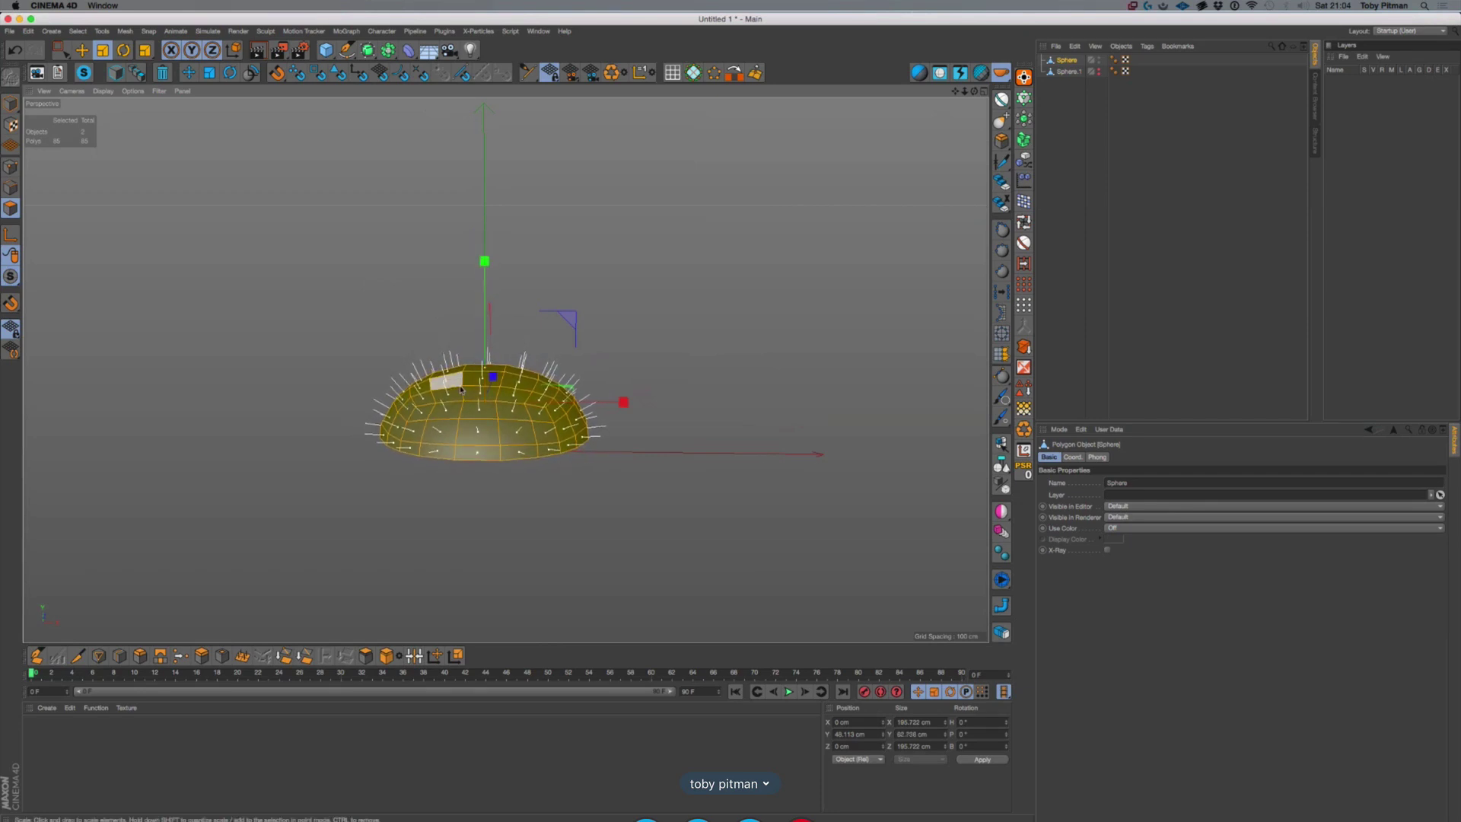
{"action": "left_click_drag", "start_coordinate": [449, 384], "coordinate": [486, 230], "text": "alt"}
{"action": "left_click_drag", "start_coordinate": [450, 359], "coordinate": [447, 319], "text": "alt"}
{"action": "key", "text": "super+z"}
{"action": "key", "text": "super+z"}
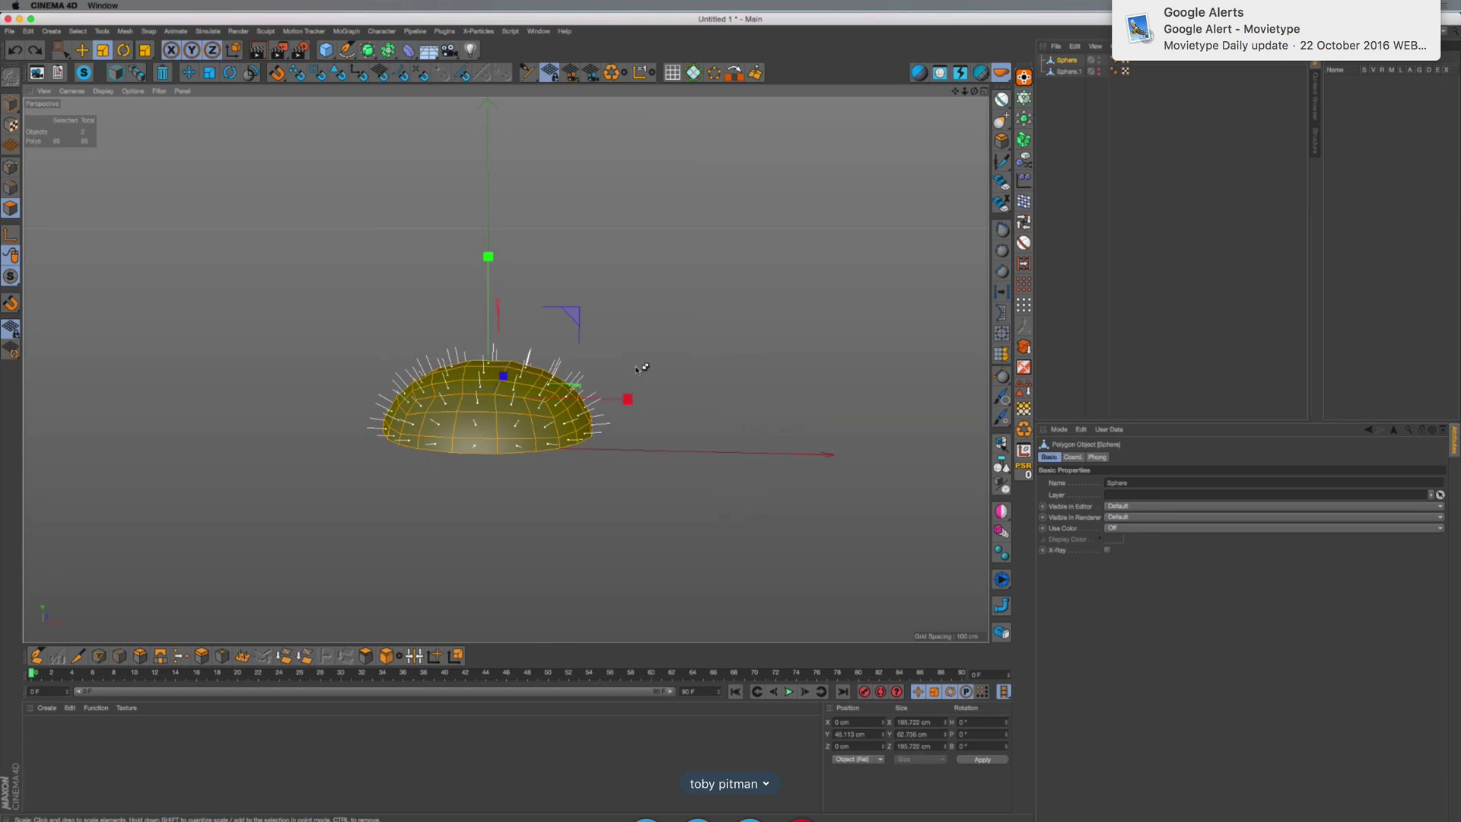
Set the Scale tool's modeling axis to -100% in Y so the half sphere scales from its base
{"action": "left_click_drag", "start_coordinate": [638, 384], "coordinate": [637, 409], "text": "alt"}
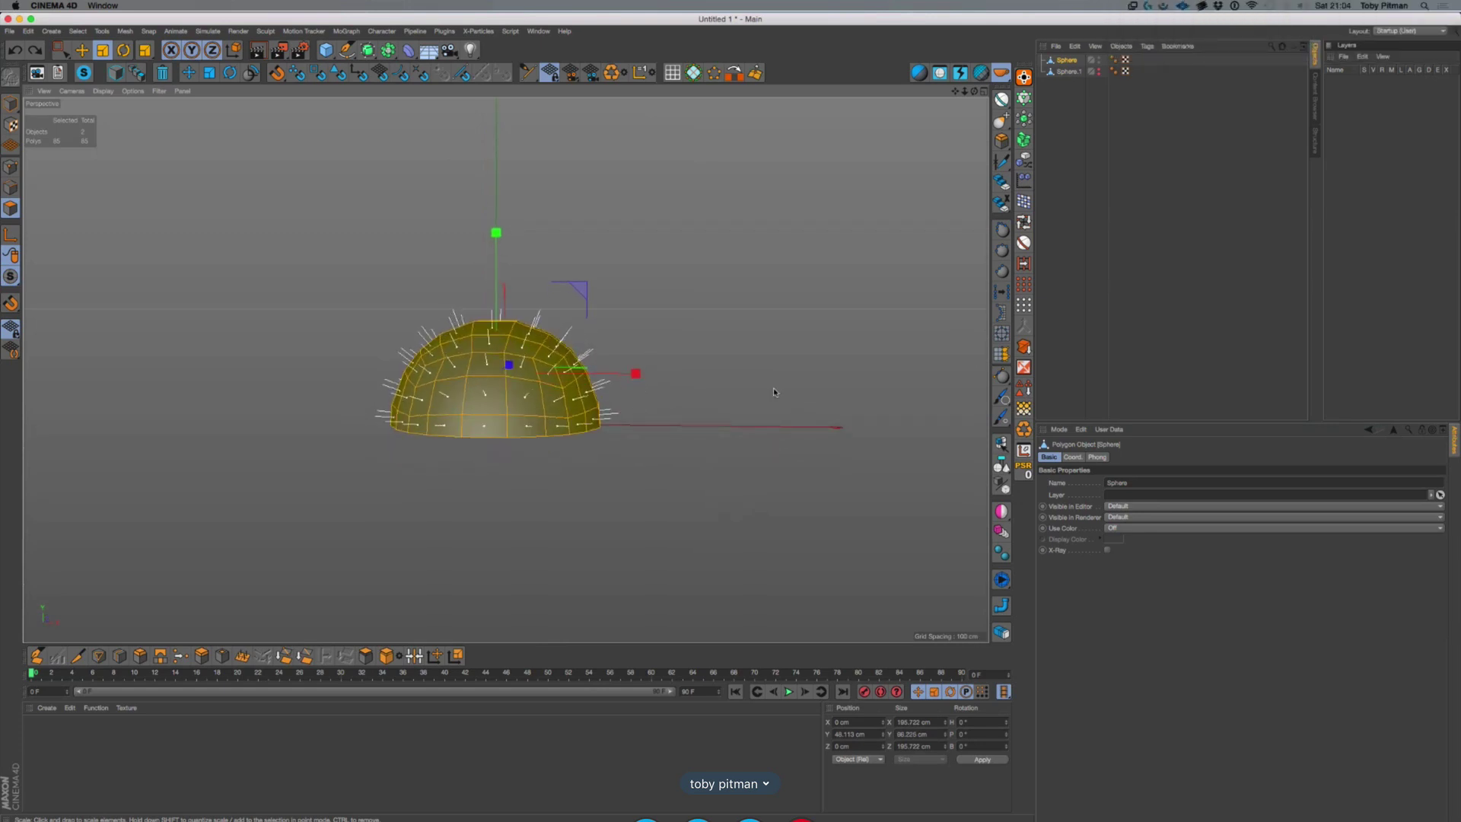
{"action": "key", "text": "t"}
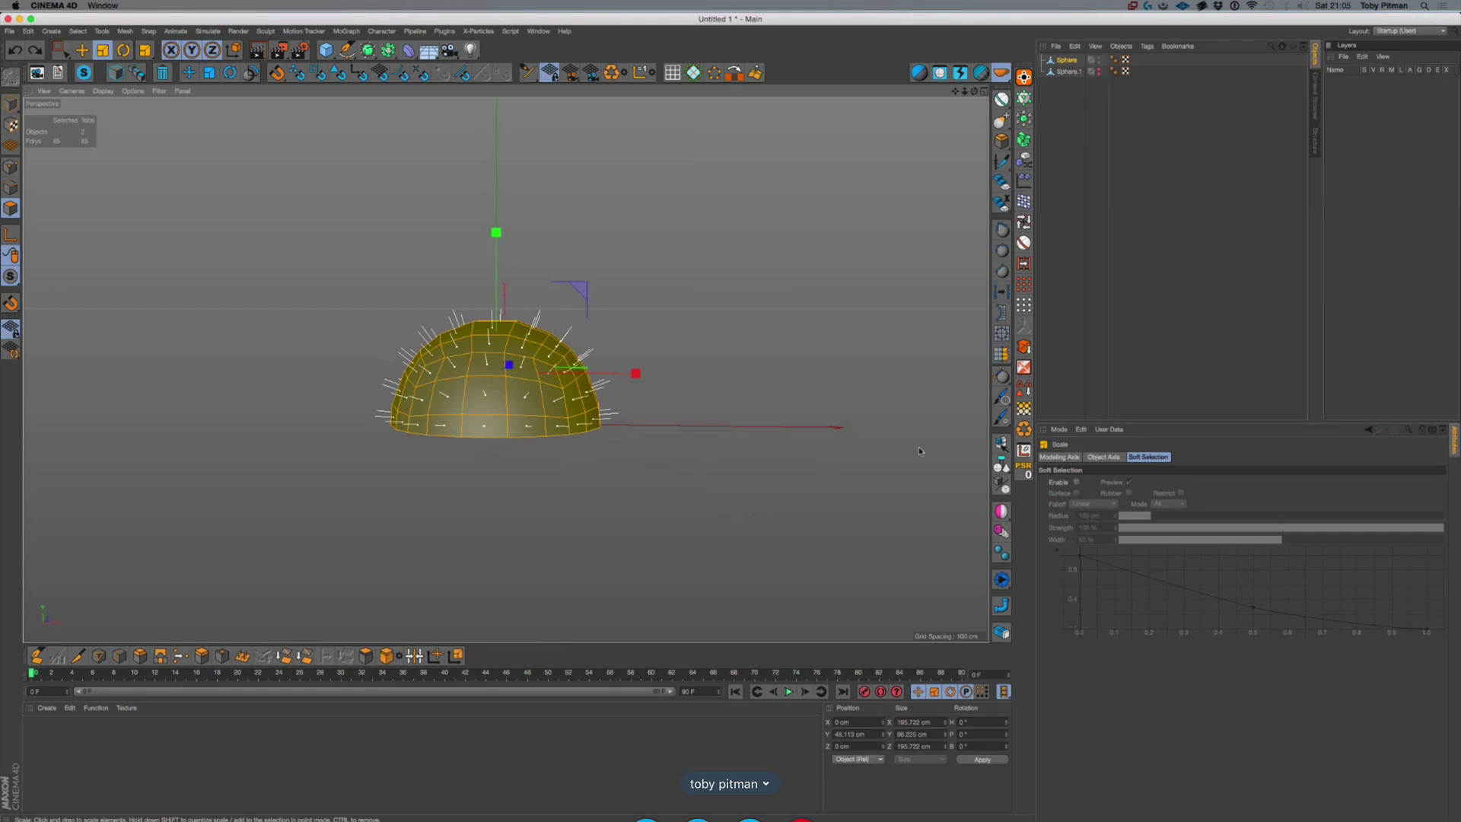
{"action": "left_click", "coordinate": [1062, 458]}
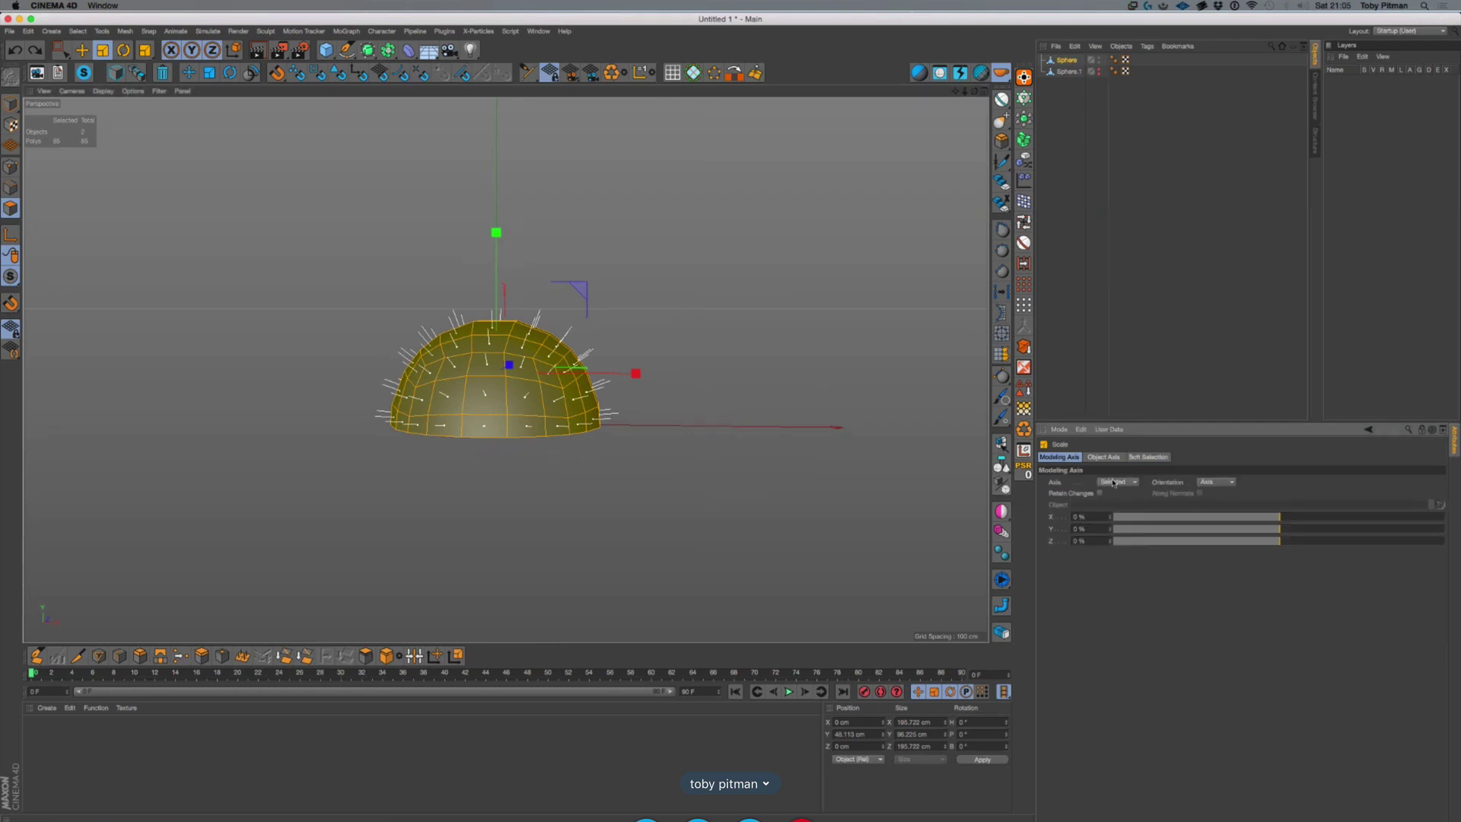
{"action": "left_click_drag", "start_coordinate": [1269, 535], "coordinate": [1112, 529]}
{"action": "left_click_drag", "start_coordinate": [805, 472], "coordinate": [727, 433], "text": "alt"}
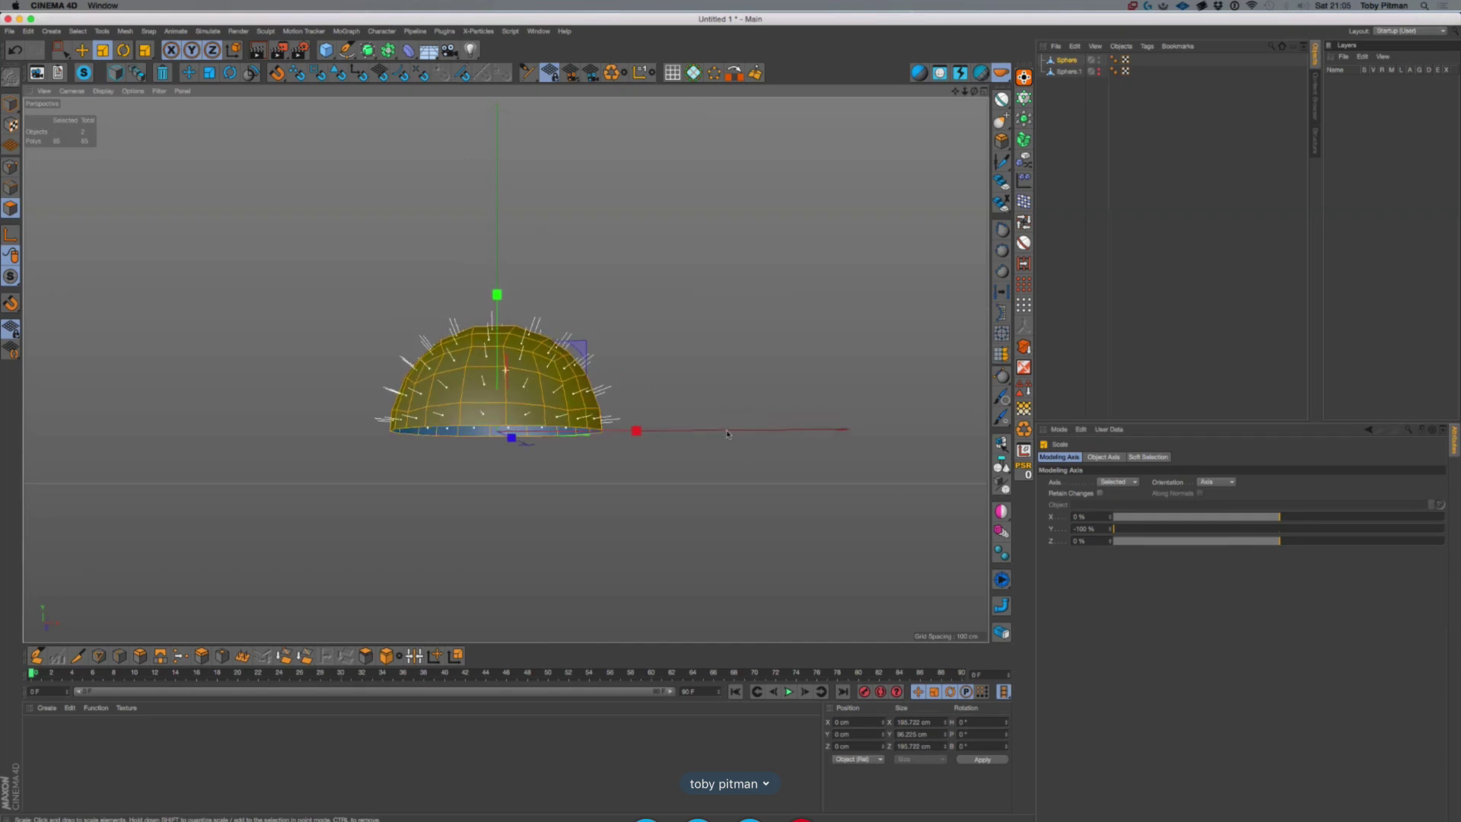
Flatten all the half sphere's polygons along Y to about 78 cm in the right view, keeping the modeling axis at -100% Y
{"action": "middle_click", "coordinate": [727, 433]}
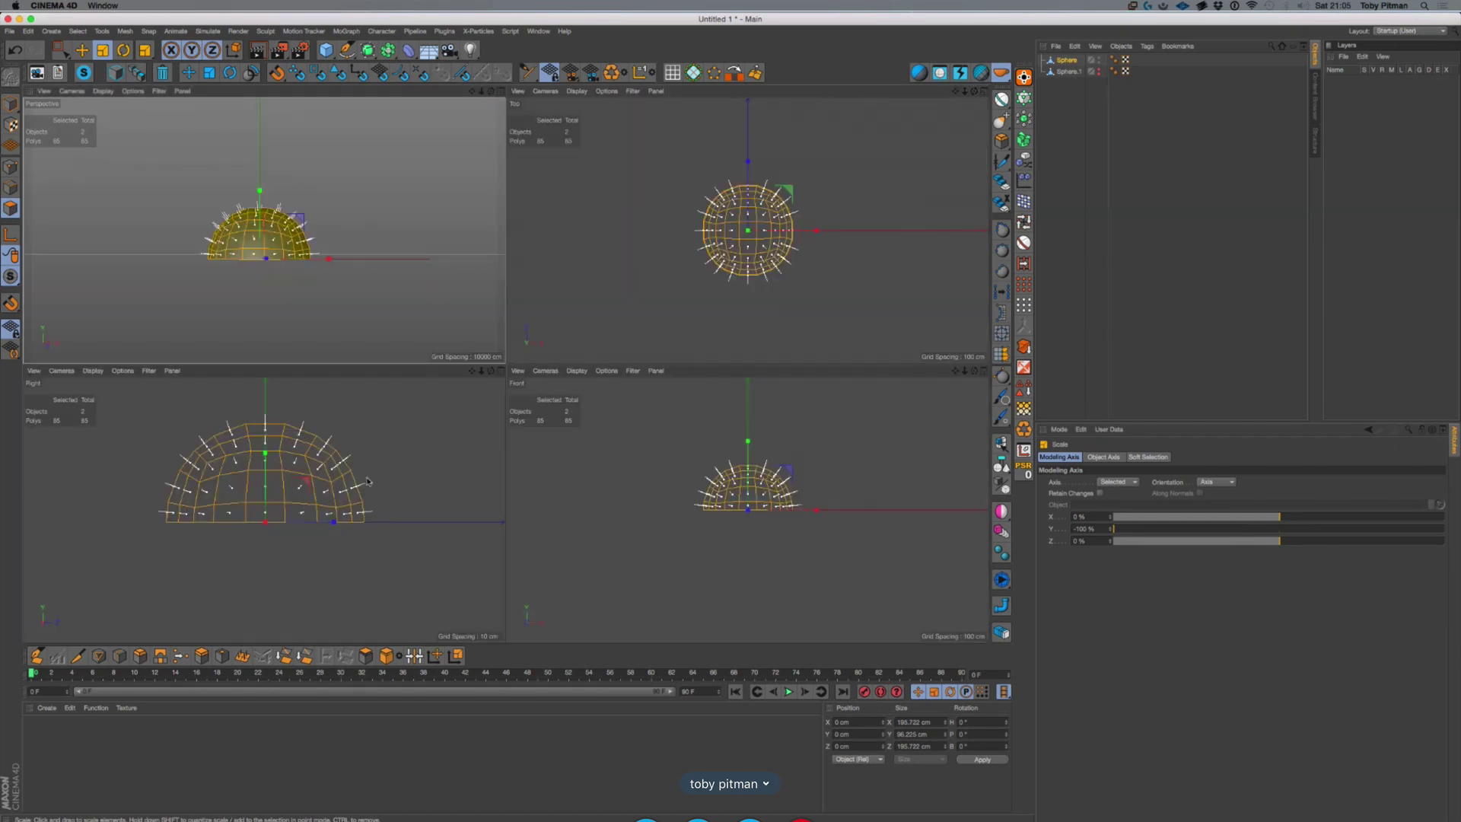
{"action": "middle_click", "coordinate": [314, 530]}
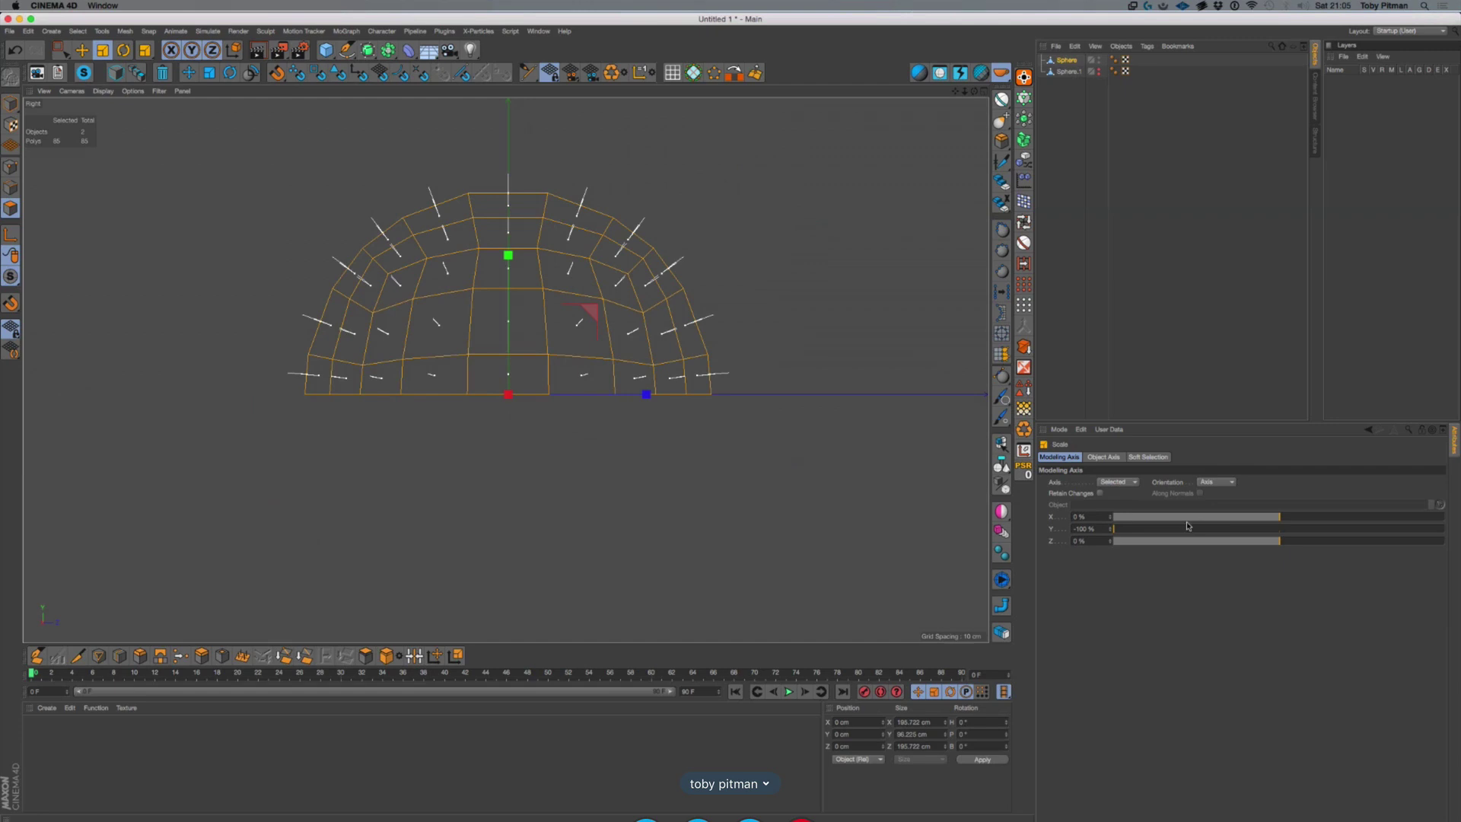
{"action": "left_click", "coordinate": [1280, 531]}
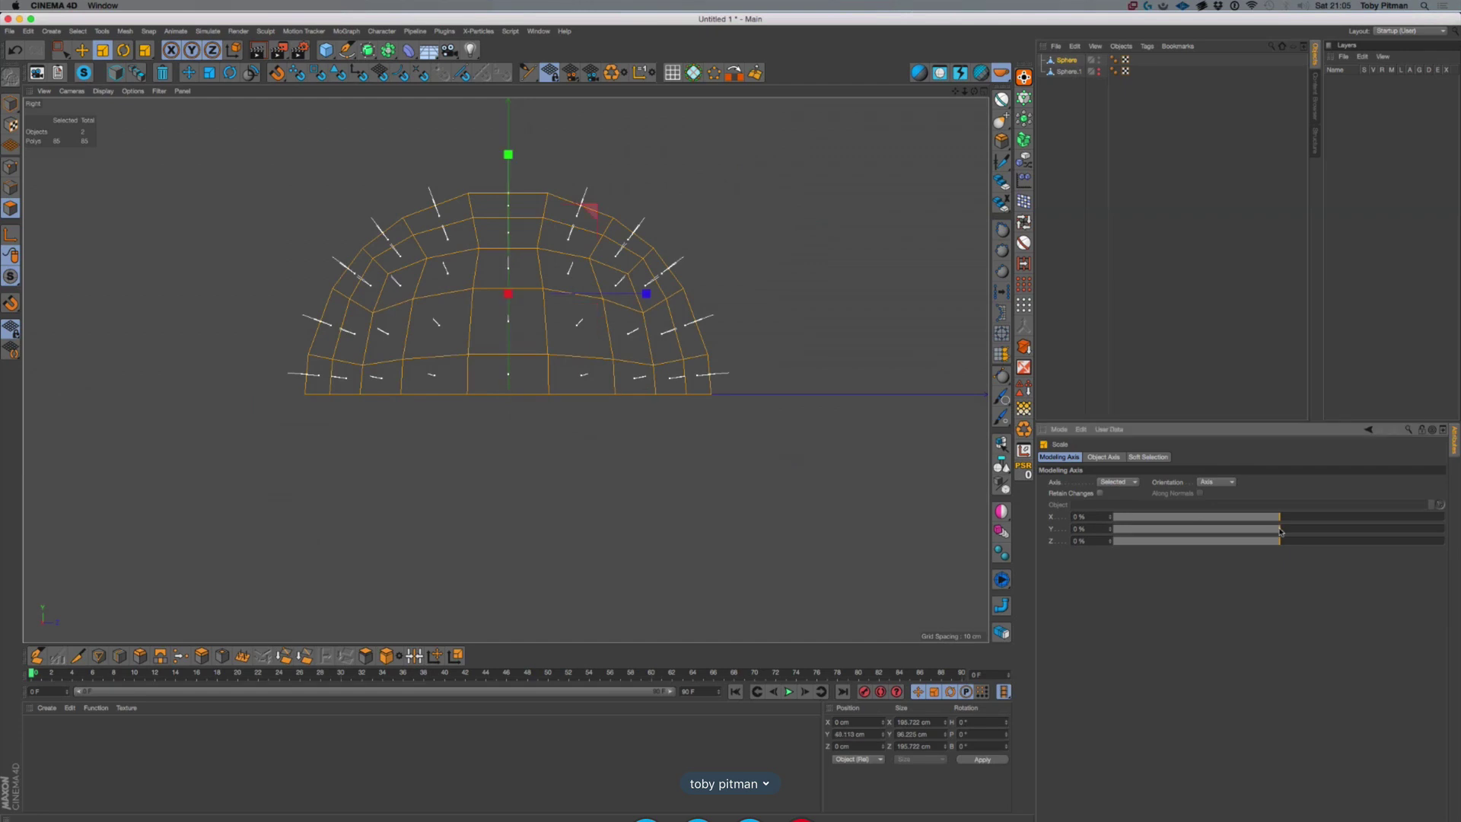
{"action": "left_click_drag", "start_coordinate": [1281, 531], "coordinate": [1103, 528]}
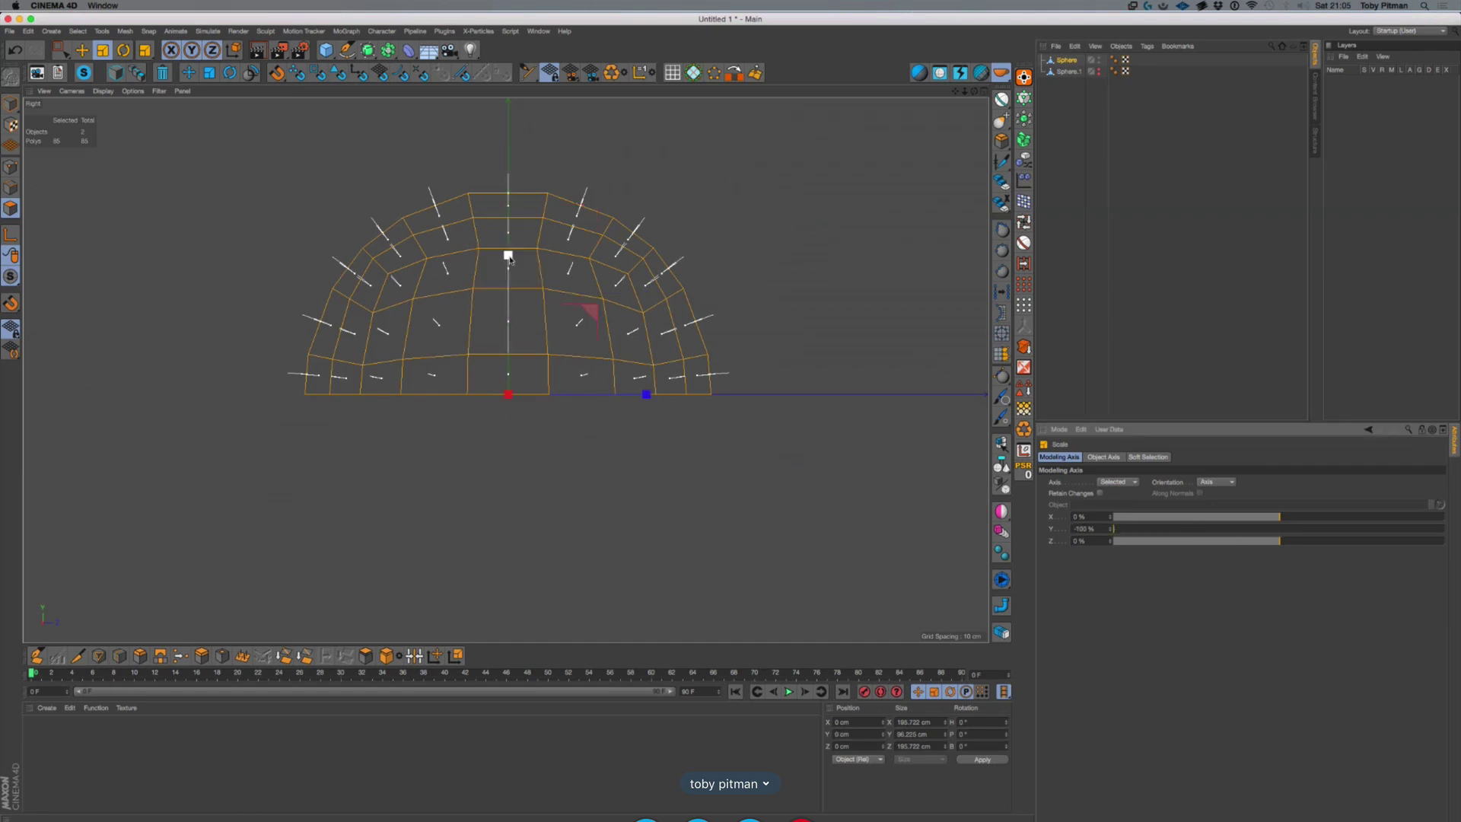
{"action": "mouse_move", "coordinate": [510, 258]}
{"action": "left_mouse_down"}
{"action": "mouse_move", "coordinate": [513, 291]}
{"action": "mouse_move", "coordinate": [508, 257]}
{"action": "left_mouse_up"}
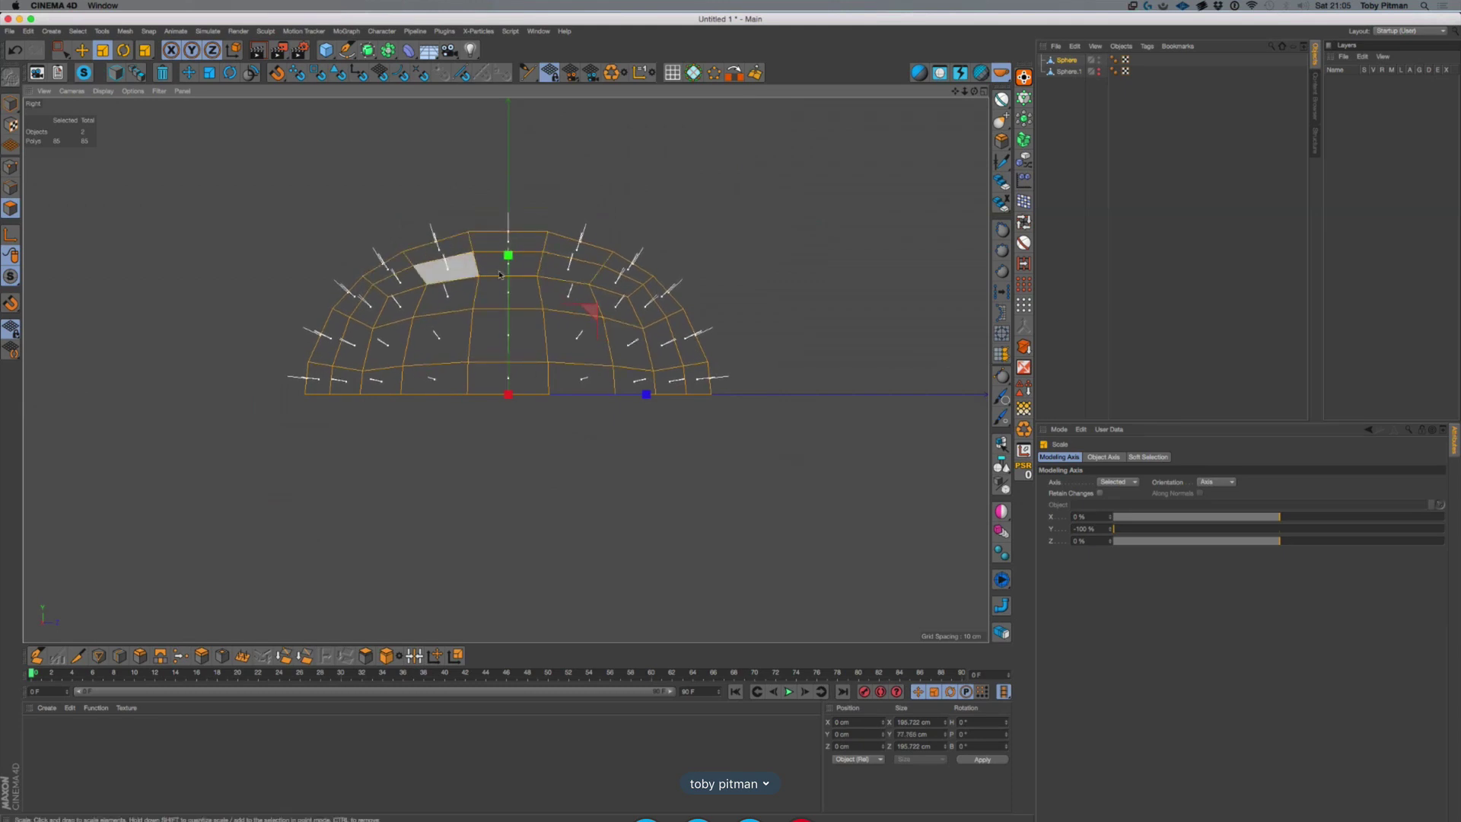
Extrude the dome's open bottom edge loop inward by about 40 cm to form a flat rim, working in edge mode
{"action": "key", "text": "F1"}
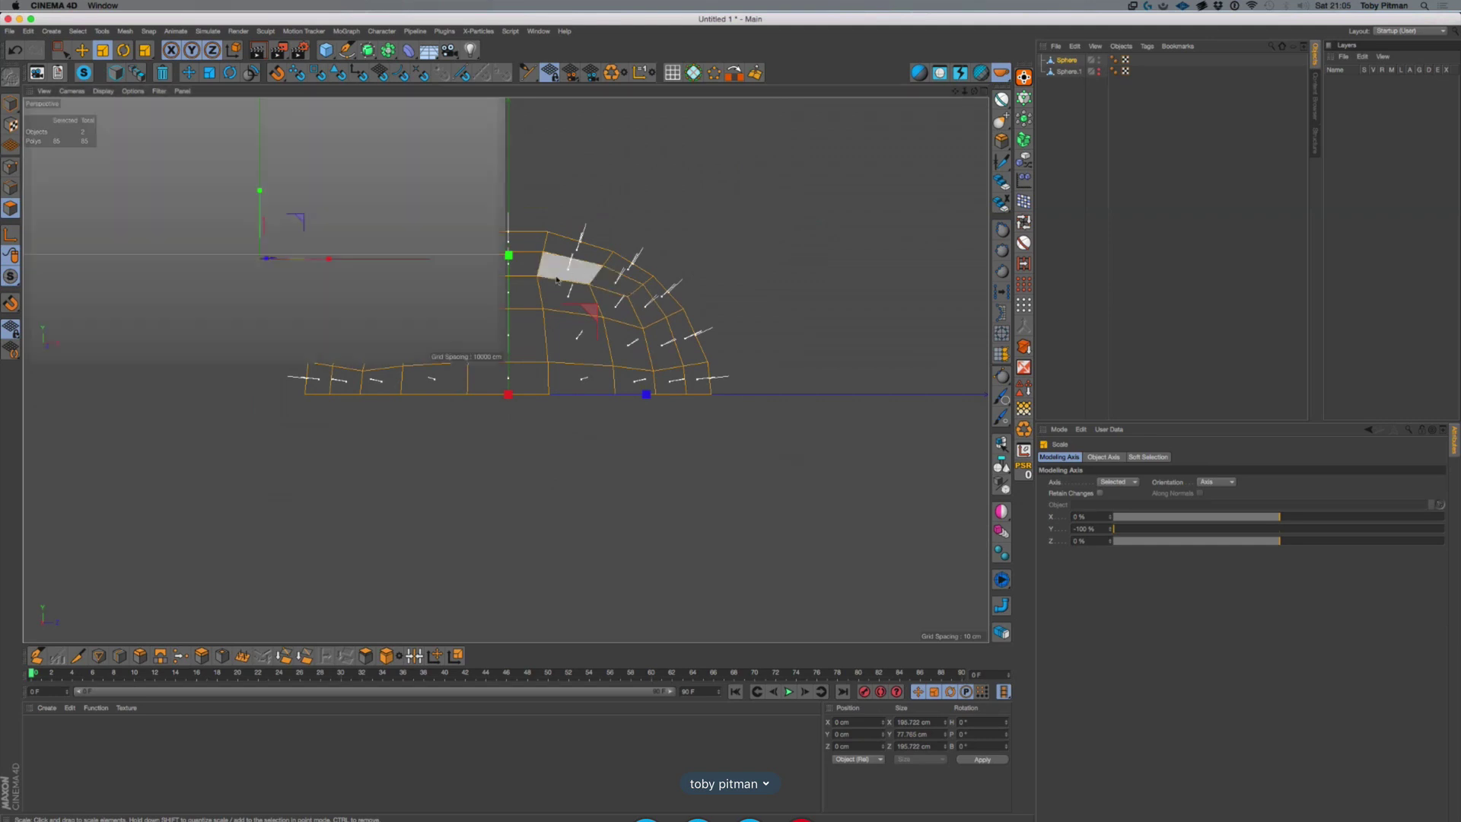
{"action": "middle_click", "coordinate": [557, 280]}
{"action": "middle_click", "coordinate": [478, 338]}
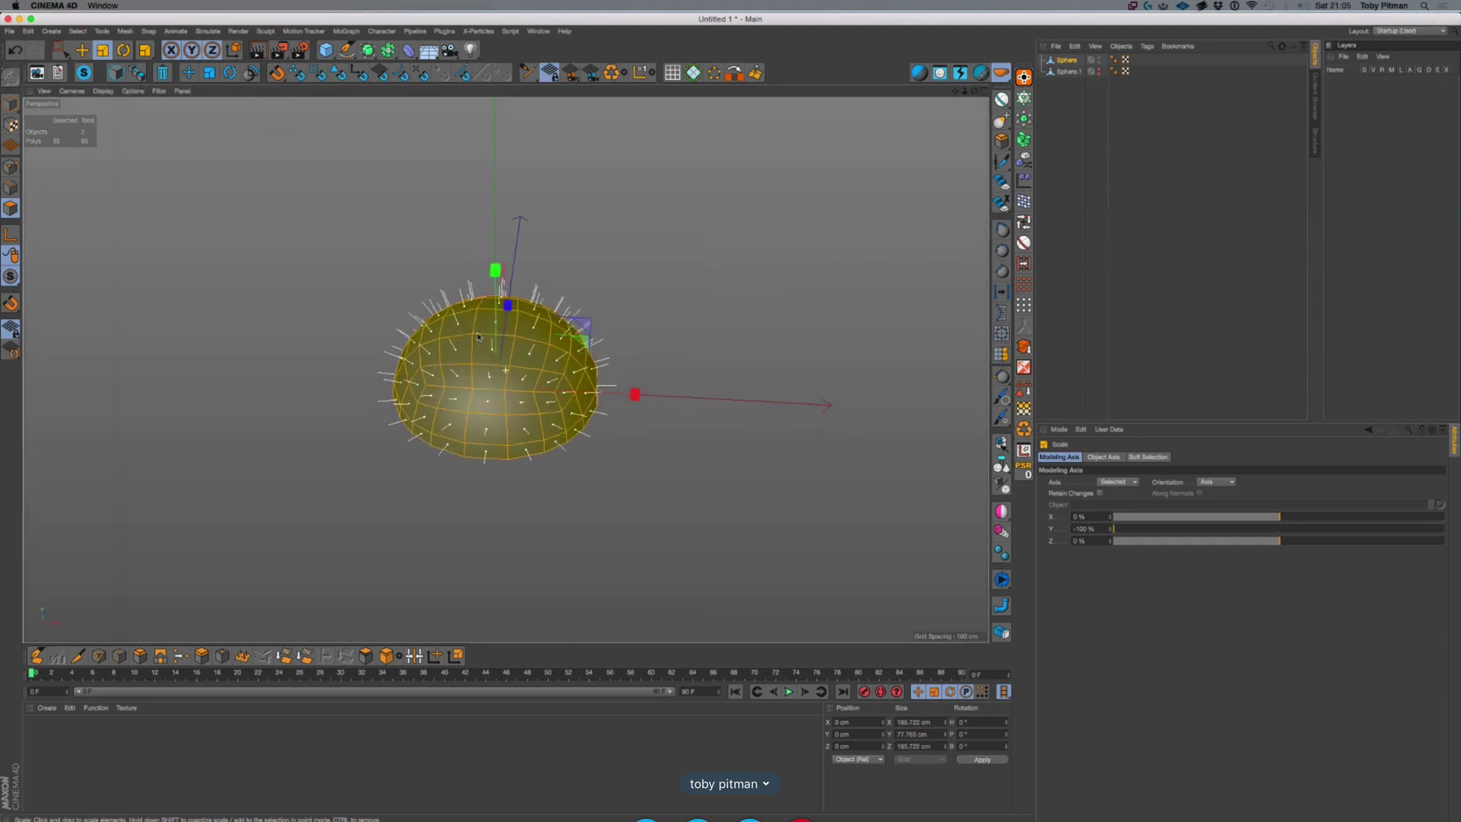
{"action": "left_click_drag", "start_coordinate": [478, 337], "coordinate": [472, 385], "text": "alt"}
{"action": "scroll", "coordinate": [476, 412], "scroll_direction": "up", "scroll_amount": 2}
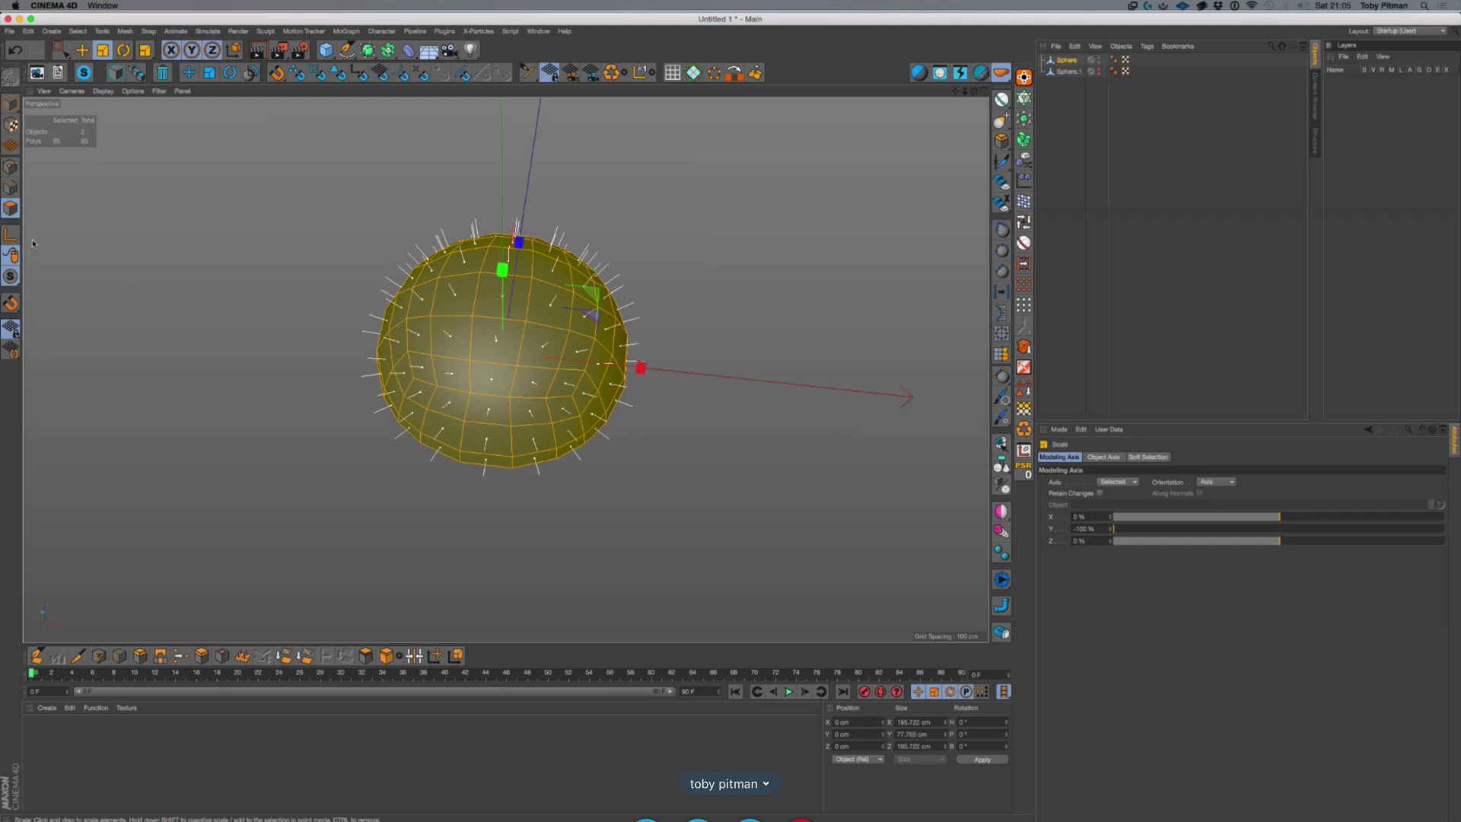
{"action": "left_click", "coordinate": [219, 257]}
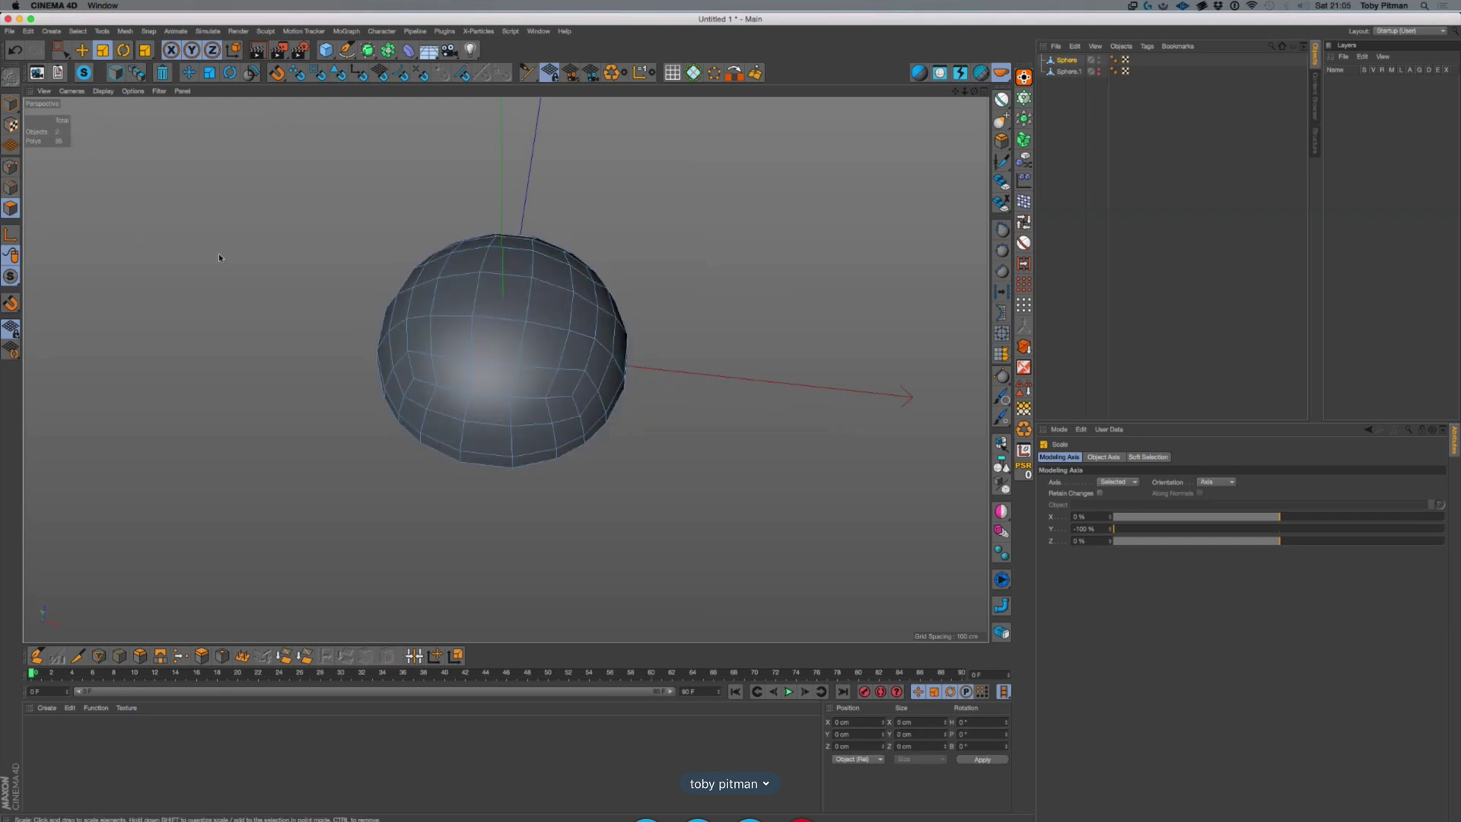
{"action": "left_click", "coordinate": [11, 188]}
{"action": "left_click_drag", "start_coordinate": [324, 394], "coordinate": [328, 327], "text": "alt"}
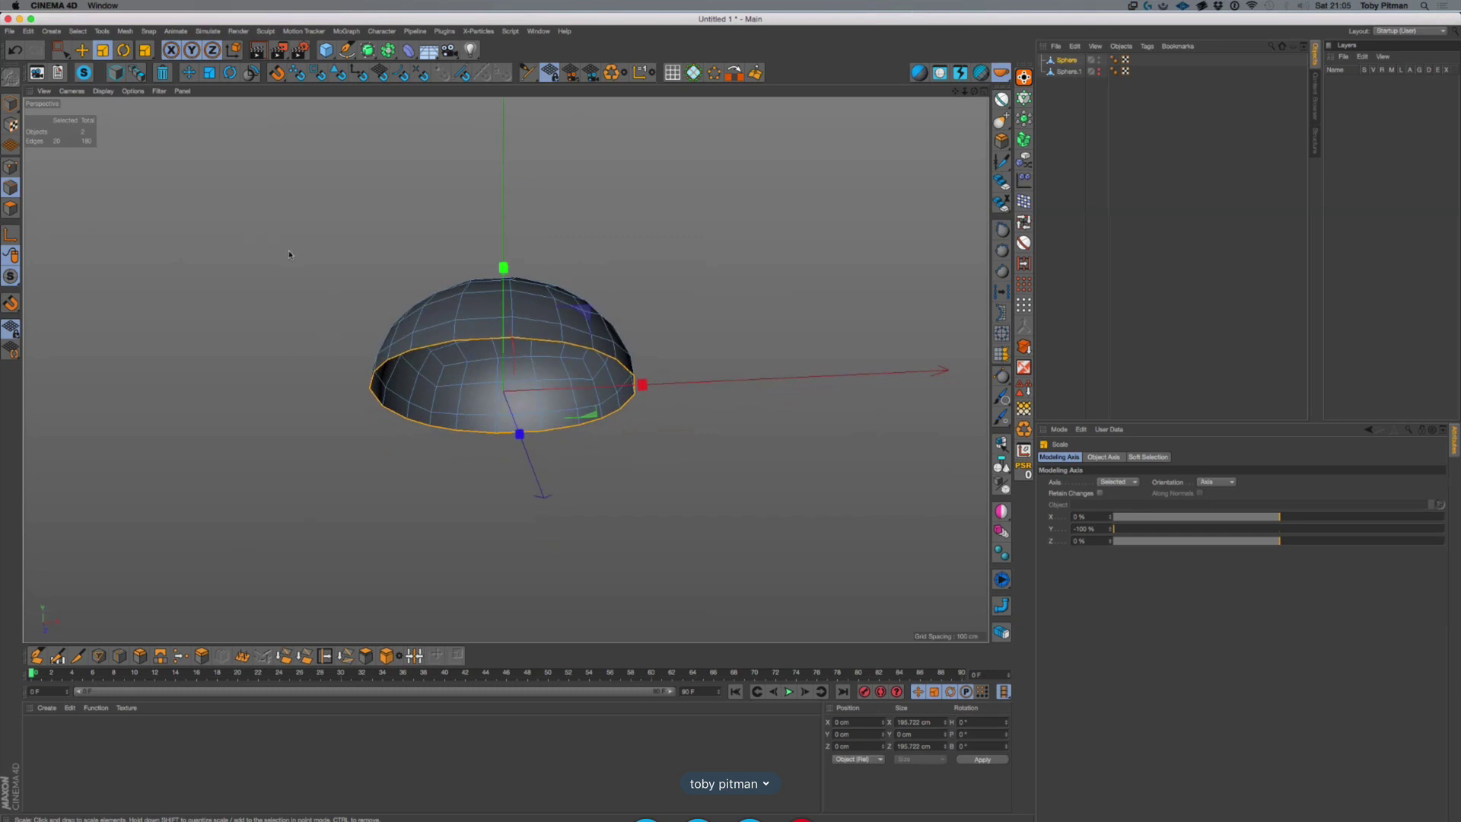
{"action": "key", "text": "d"}
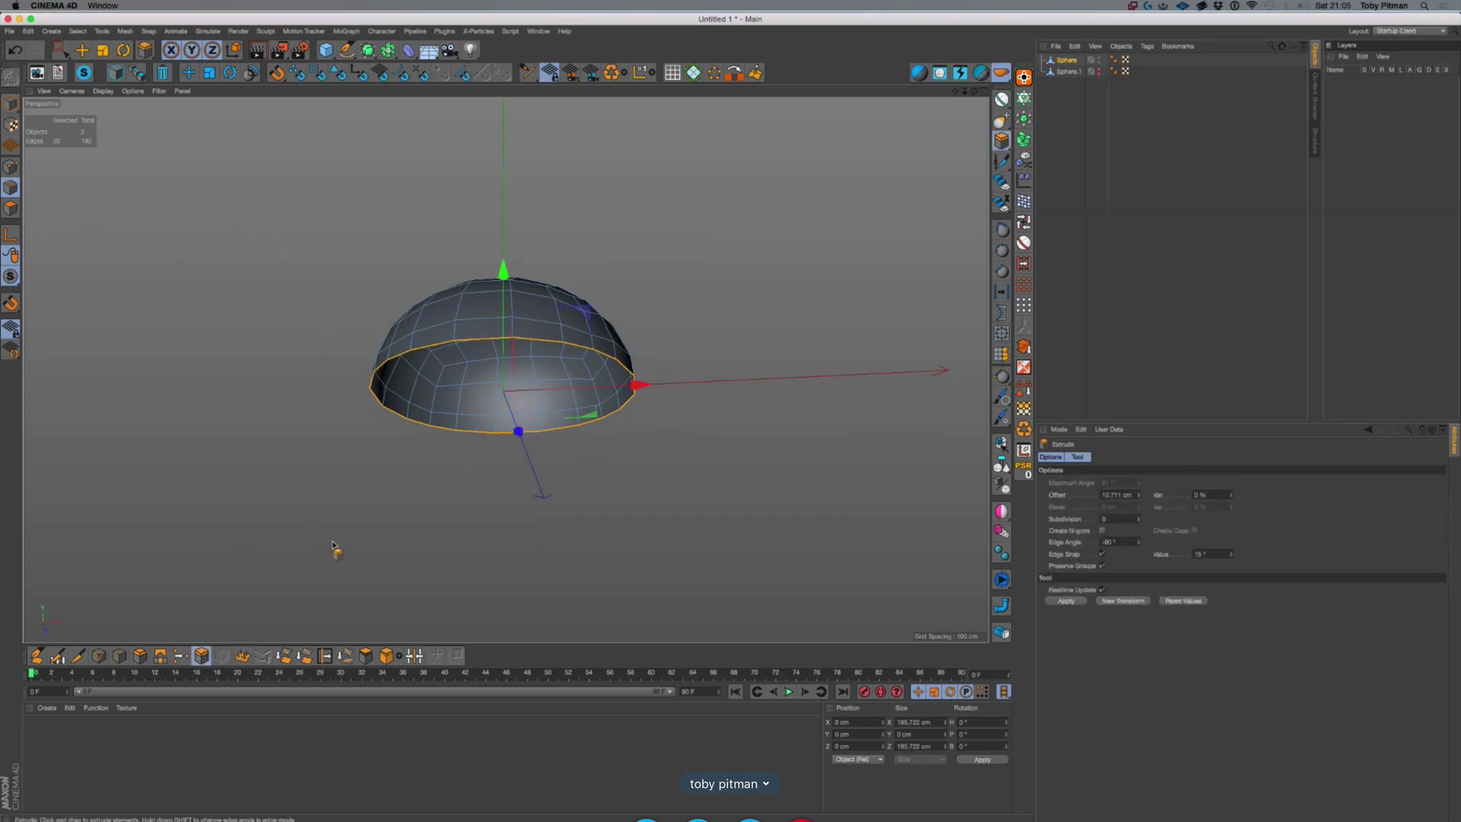
{"action": "left_click_drag", "start_coordinate": [731, 422], "coordinate": [731, 423]}
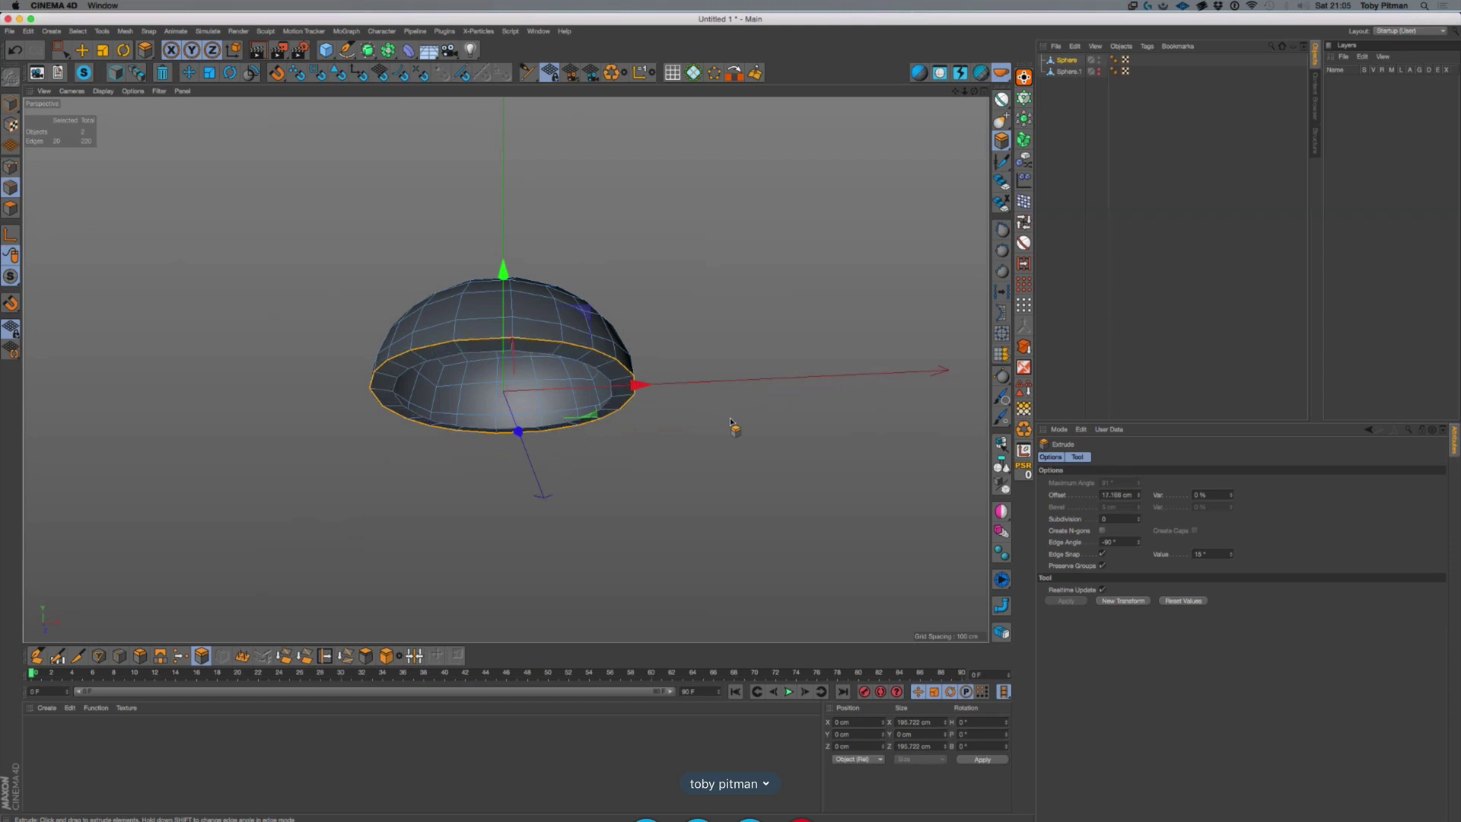
{"action": "left_click_drag", "start_coordinate": [731, 423], "coordinate": [731, 423]}
{"action": "left_click_drag", "start_coordinate": [290, 503], "coordinate": [352, 473], "text": "alt"}
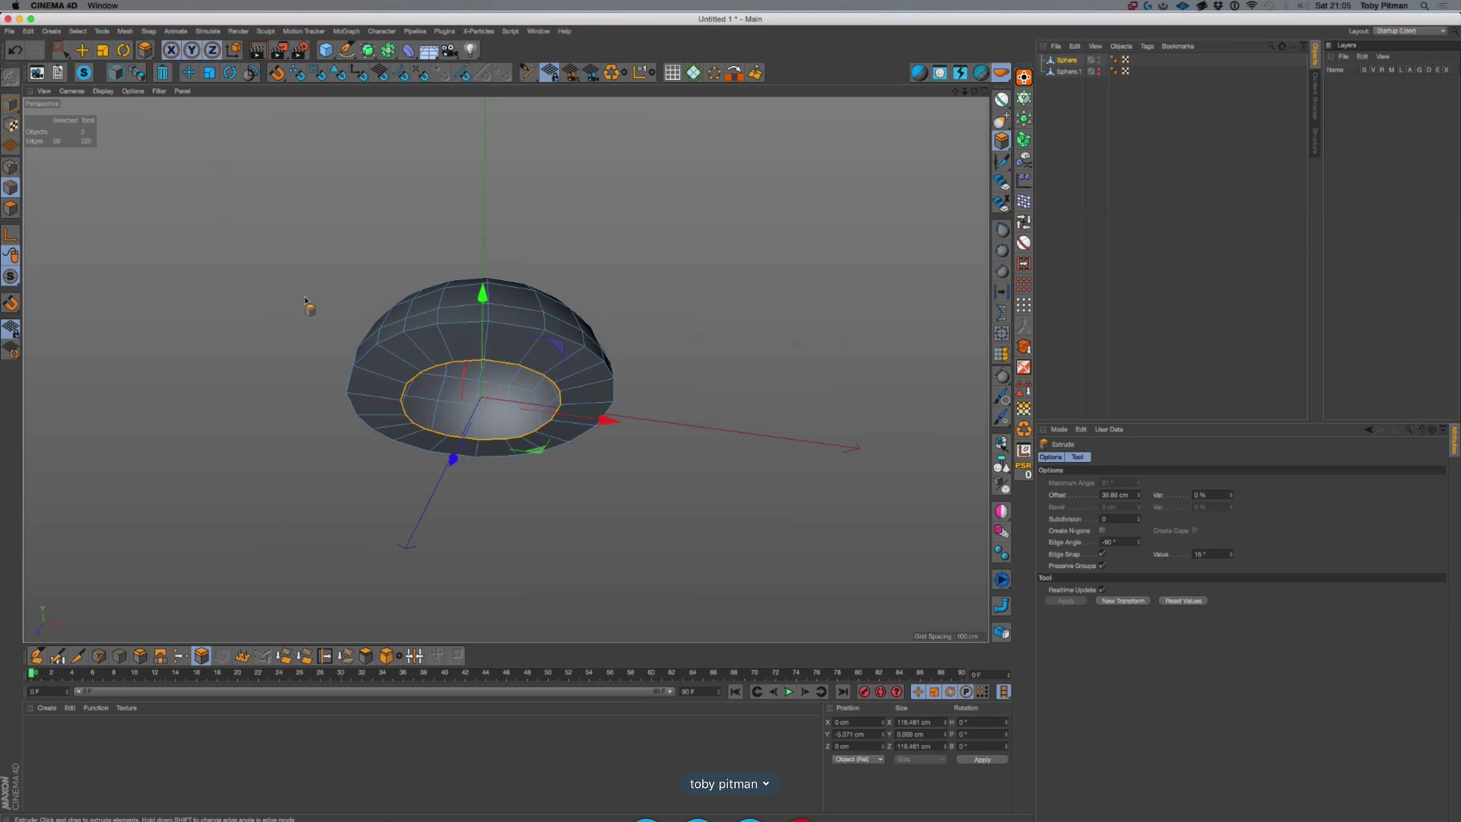
Select the five polygons forming a cross on top of the dome and extrude them straight down to about Y 12 cm
{"action": "left_click_drag", "start_coordinate": [389, 327], "coordinate": [373, 487], "text": "alt"}
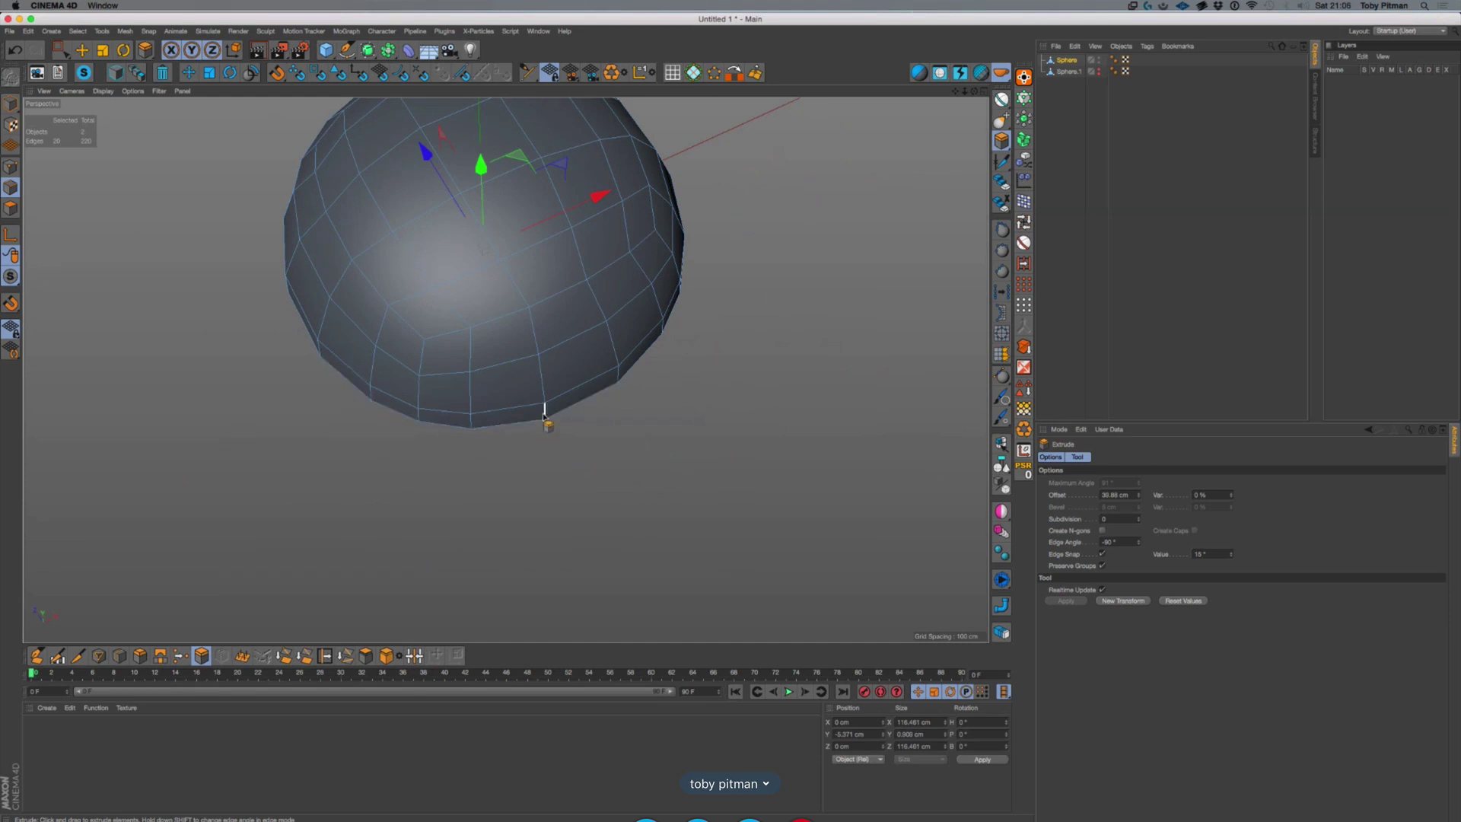
{"action": "left_click_drag", "start_coordinate": [579, 401], "coordinate": [407, 358], "text": "alt"}
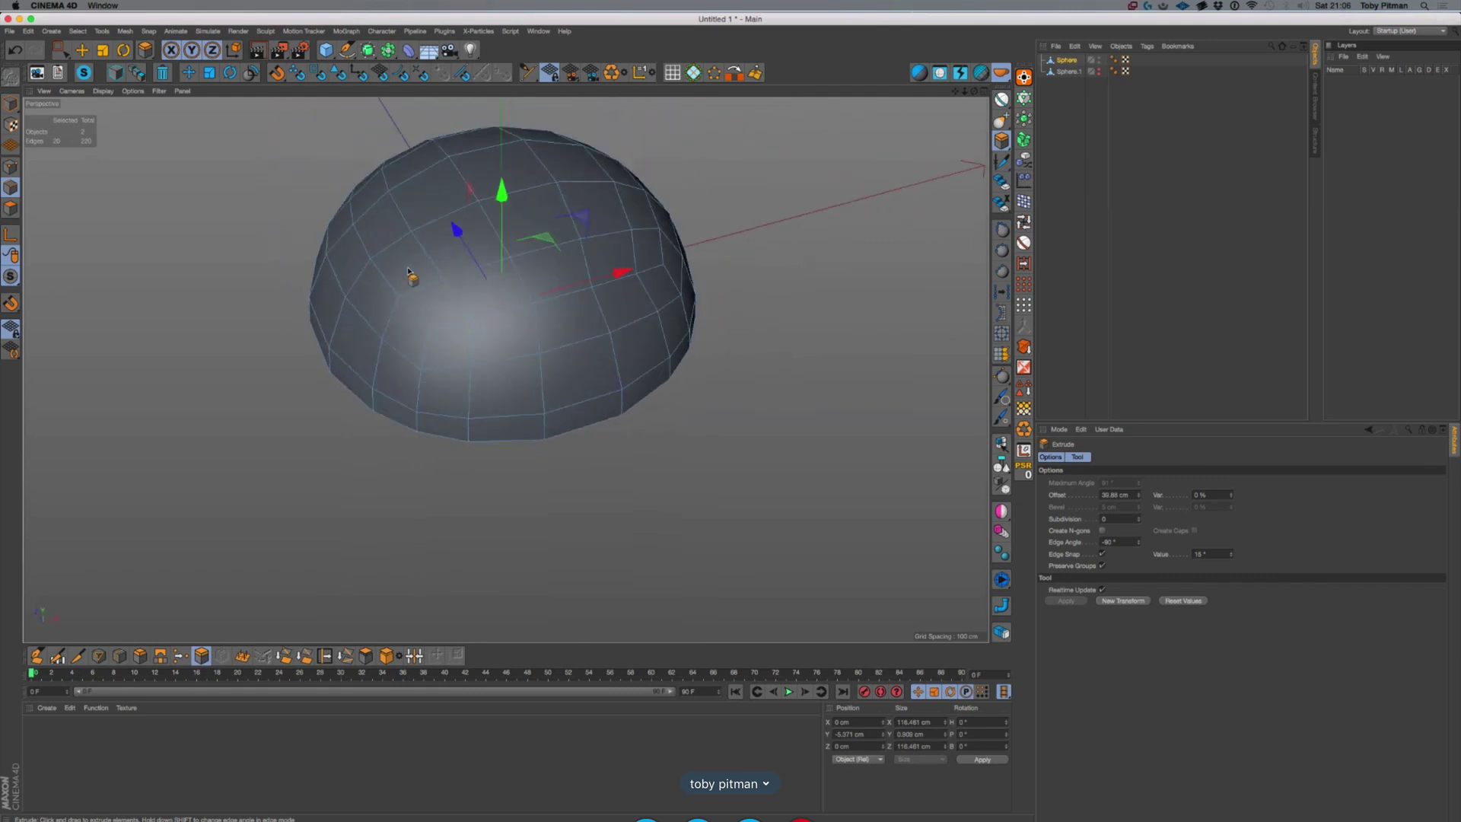
{"action": "middle_click_drag", "start_coordinate": [408, 271], "coordinate": [417, 359], "text": "alt"}
{"action": "scroll", "coordinate": [418, 354], "scroll_direction": "down", "scroll_amount": 7}
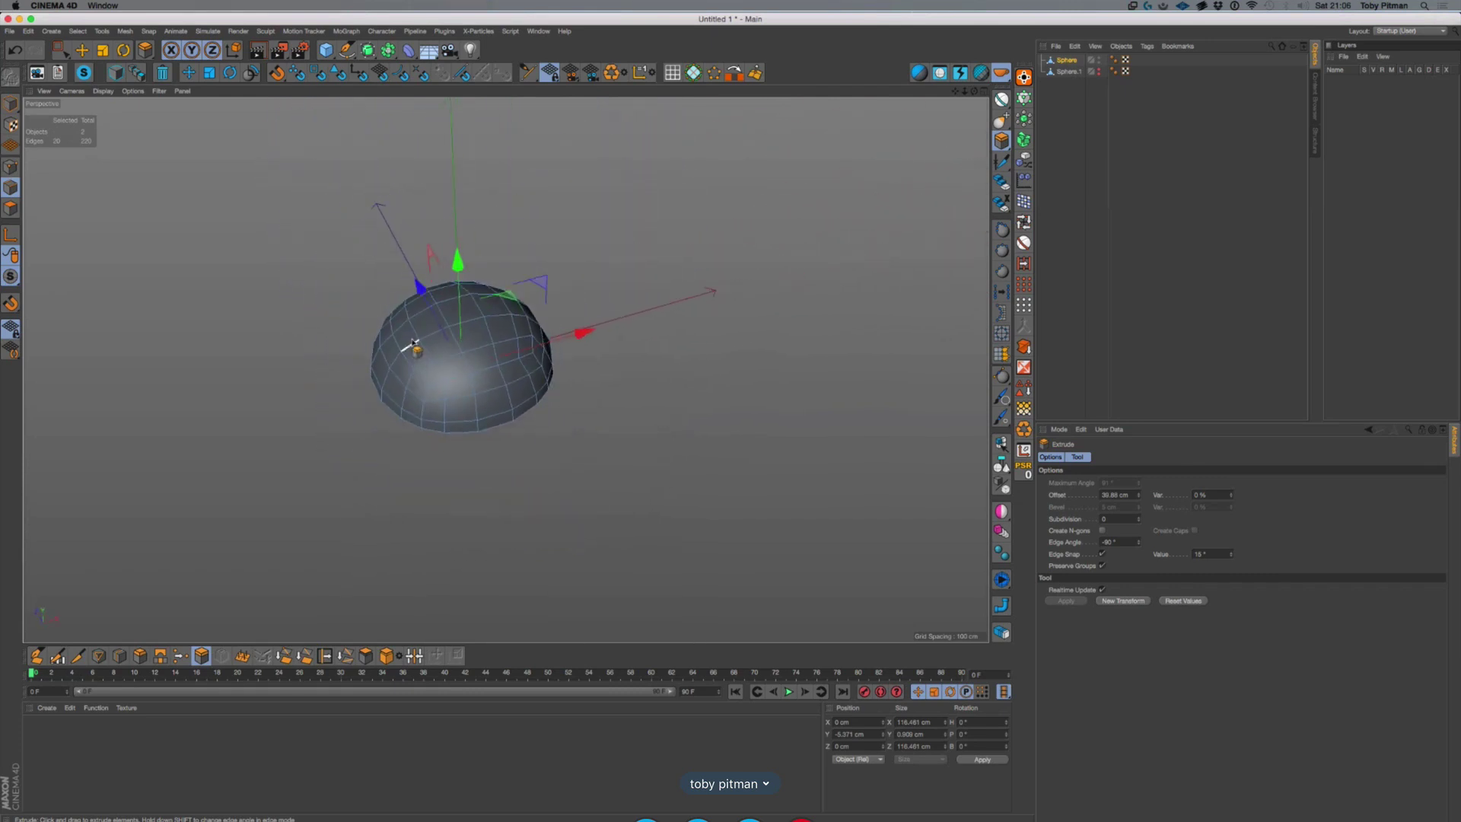
{"action": "left_click_drag", "start_coordinate": [414, 344], "coordinate": [451, 397], "text": "alt"}
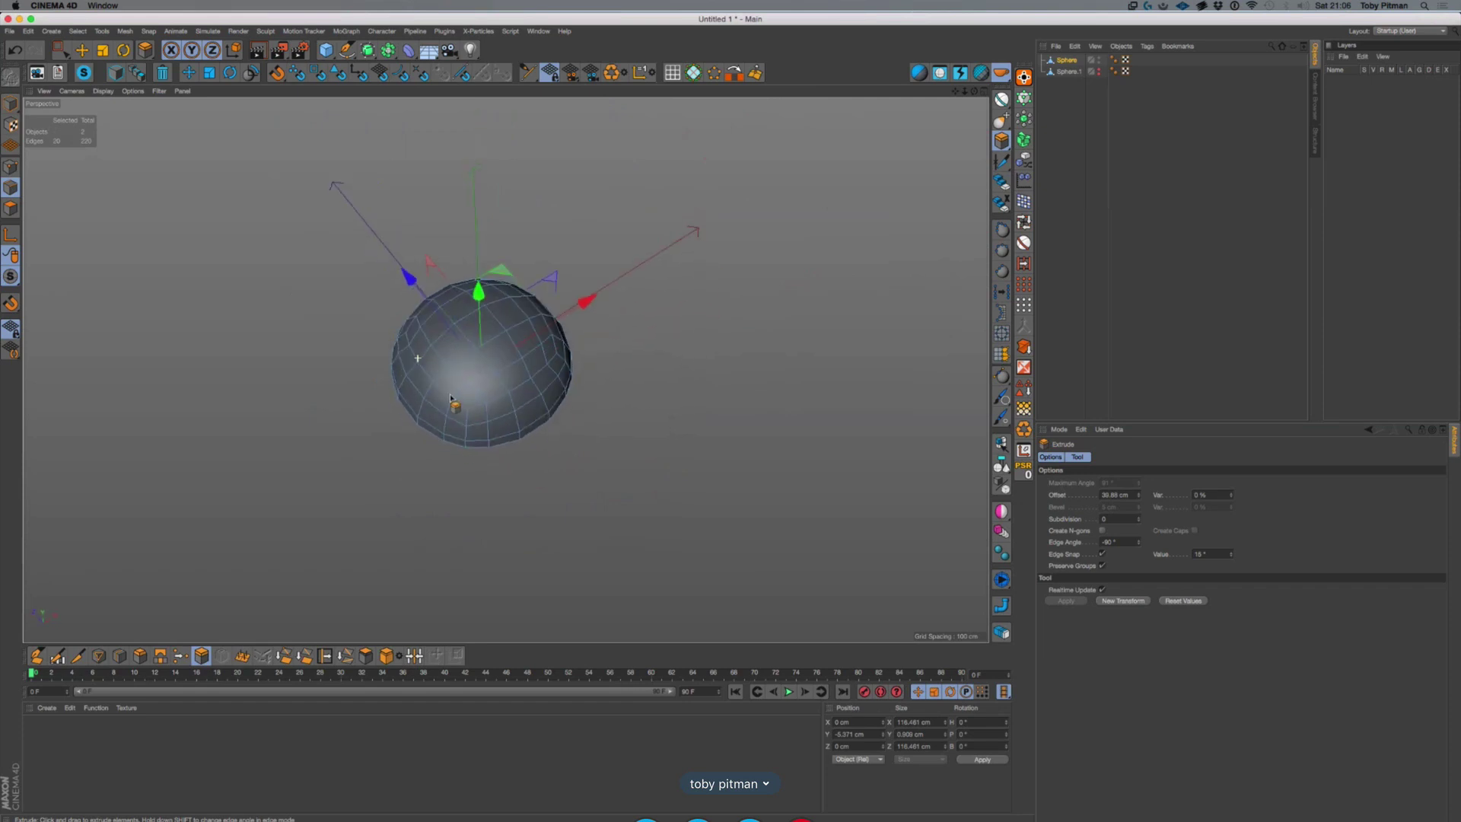
{"action": "left_click_drag", "start_coordinate": [60, 50], "coordinate": [114, 65]}
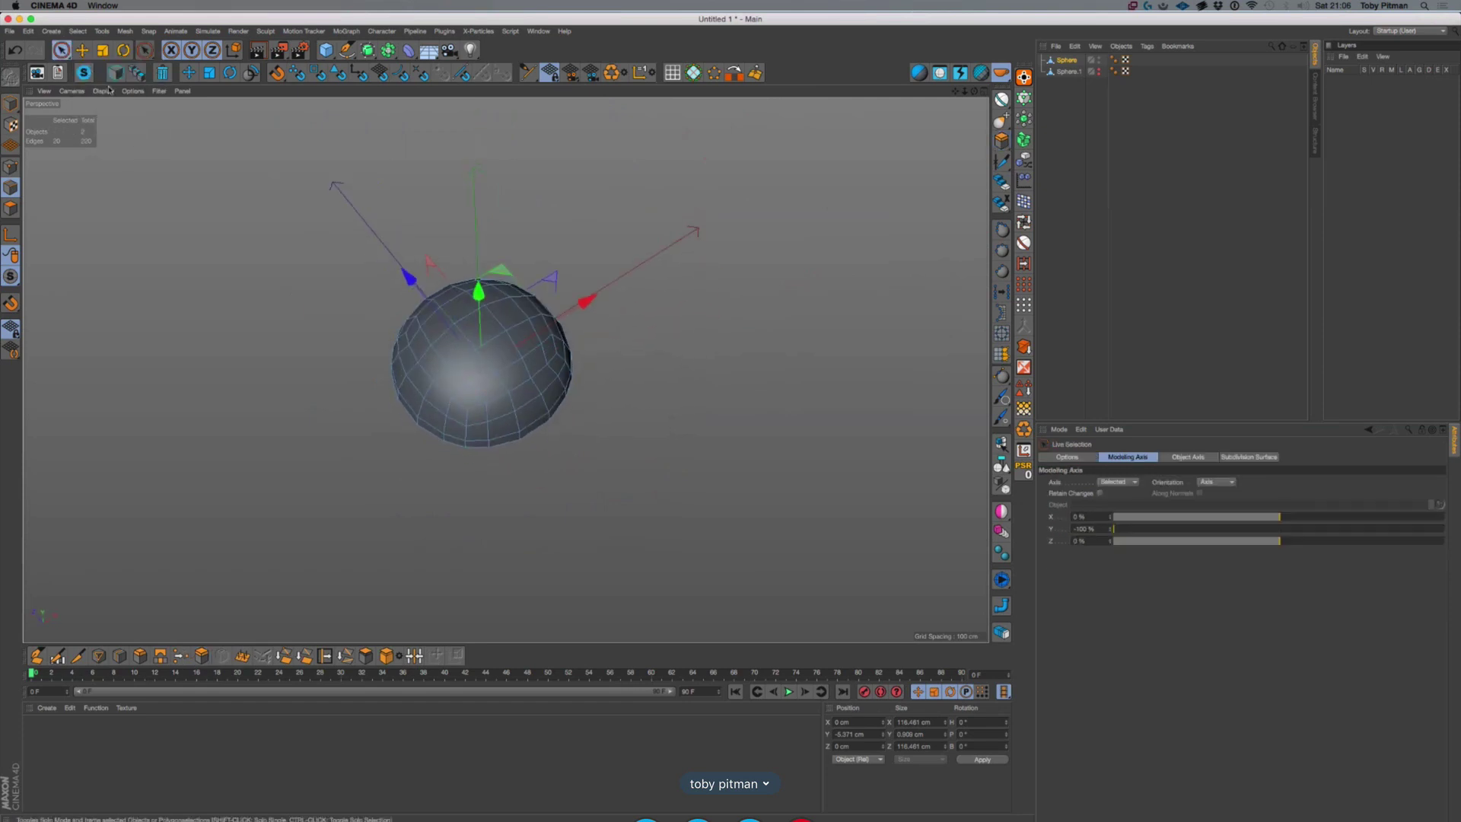
{"action": "left_click", "coordinate": [11, 209]}
{"action": "scroll", "coordinate": [444, 338], "scroll_direction": "up", "scroll_amount": 6}
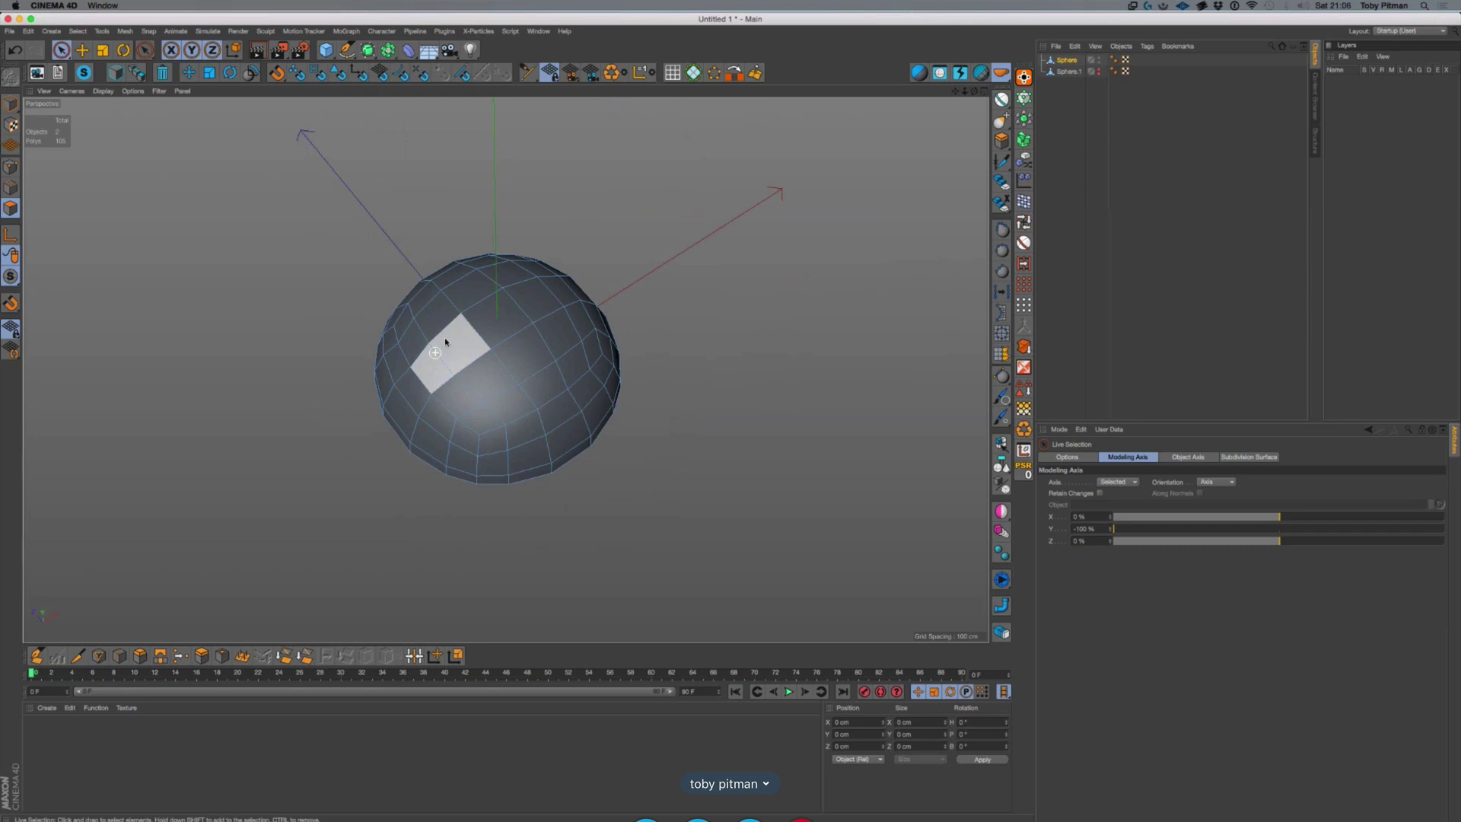
{"action": "mouse_move", "coordinate": [453, 351]}
{"action": "left_mouse_down"}
{"action": "mouse_move", "coordinate": [514, 304]}
{"action": "mouse_move", "coordinate": [487, 270]}
{"action": "mouse_move", "coordinate": [563, 358]}
{"action": "mouse_move", "coordinate": [484, 385]}
{"action": "mouse_move", "coordinate": [509, 287]}
{"action": "mouse_move", "coordinate": [503, 311]}
{"action": "left_mouse_up"}
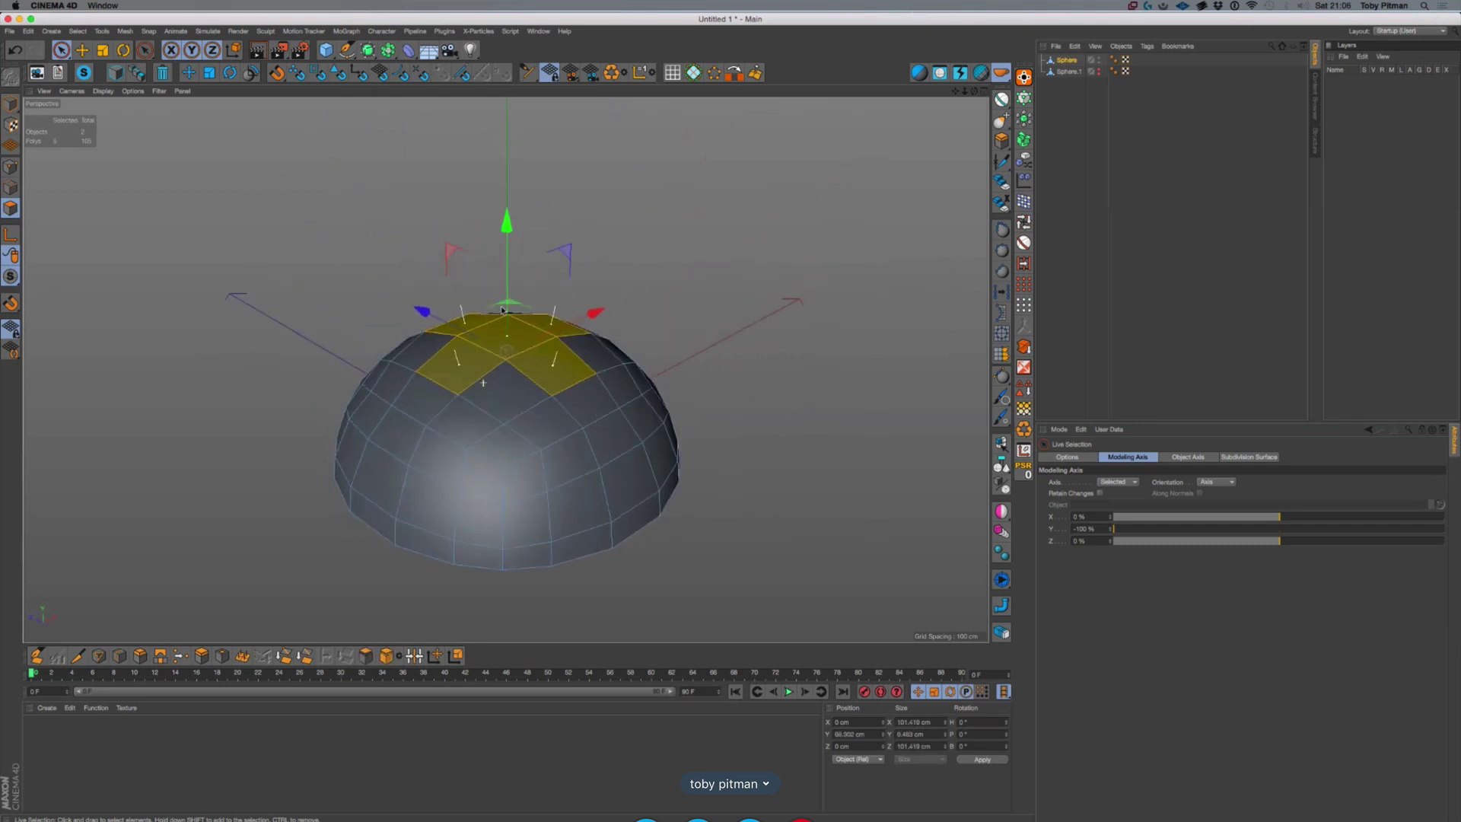
{"action": "left_click_drag", "start_coordinate": [506, 222], "coordinate": [459, 386], "text": "ctrl"}
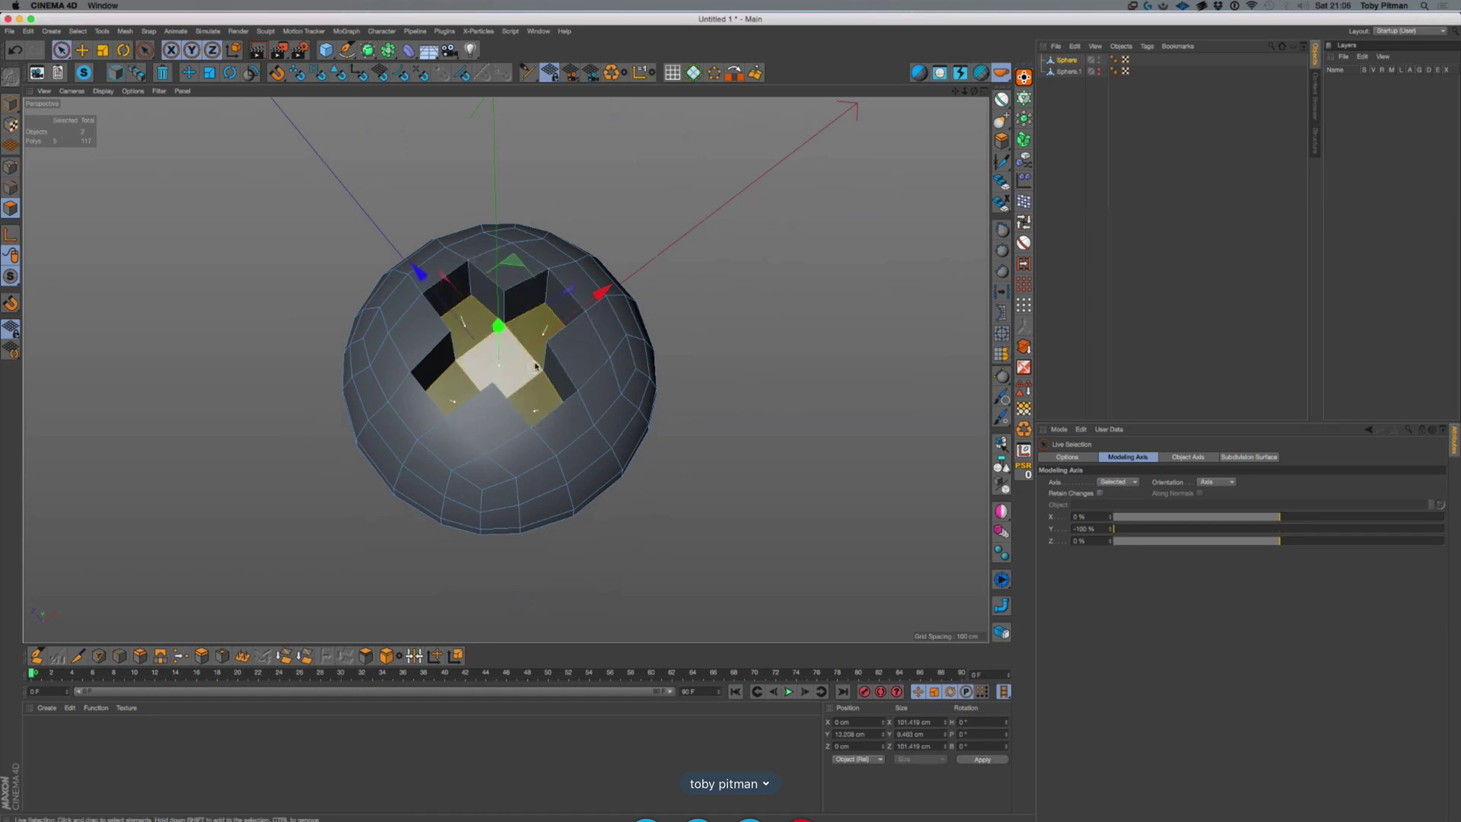
Evenly space the edges of the dome's bottom outer edge loop and of the loop directly above it
{"action": "left_click", "coordinate": [86, 50]}
{"action": "middle_click_drag", "start_coordinate": [545, 481], "coordinate": [568, 451], "text": "alt"}
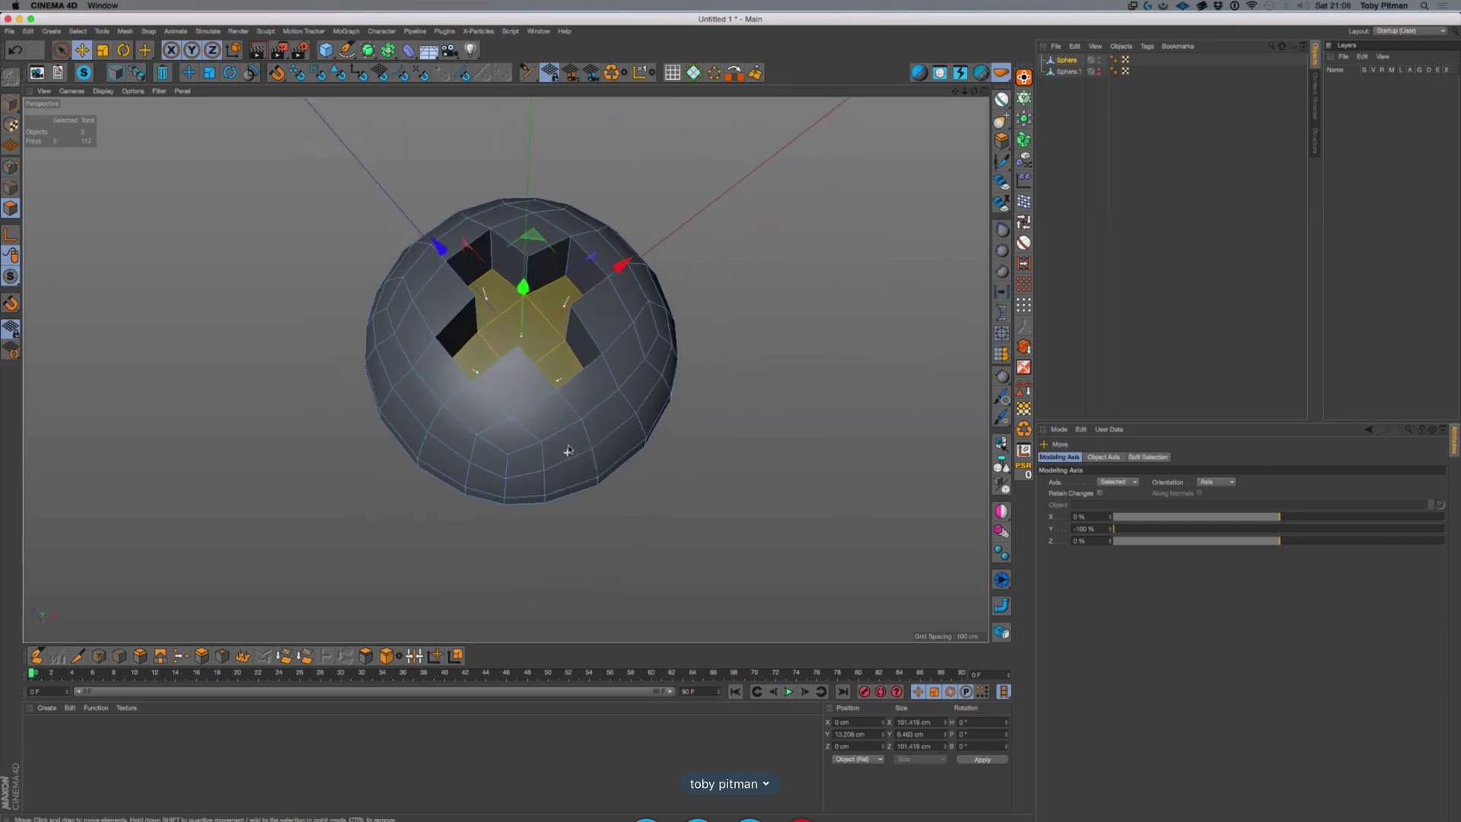
{"action": "left_click_drag", "start_coordinate": [568, 451], "coordinate": [567, 412], "text": "alt"}
{"action": "left_click", "coordinate": [10, 187]}
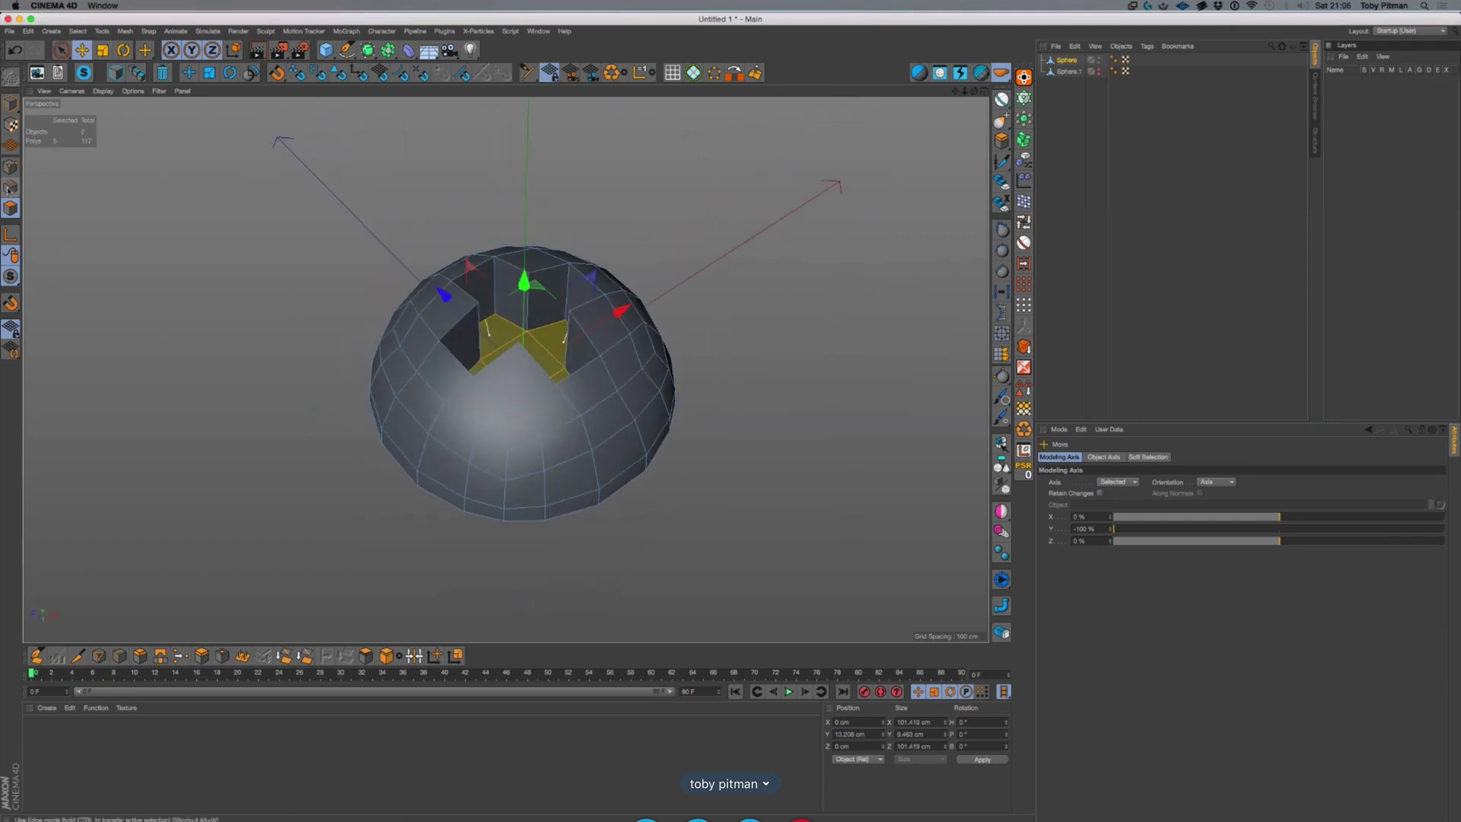
{"action": "double_click", "coordinate": [523, 520]}
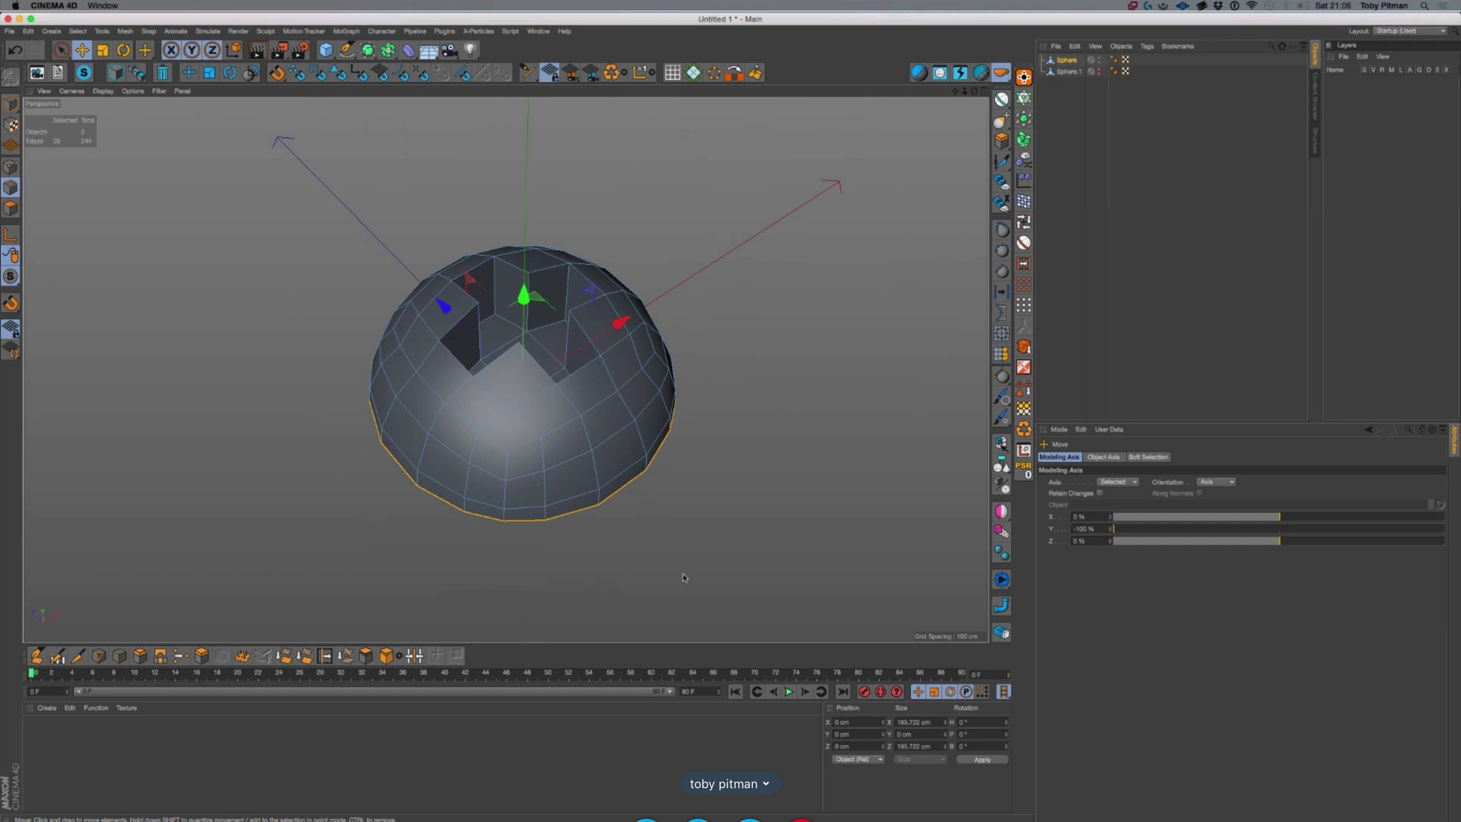
{"action": "left_click", "coordinate": [1003, 291]}
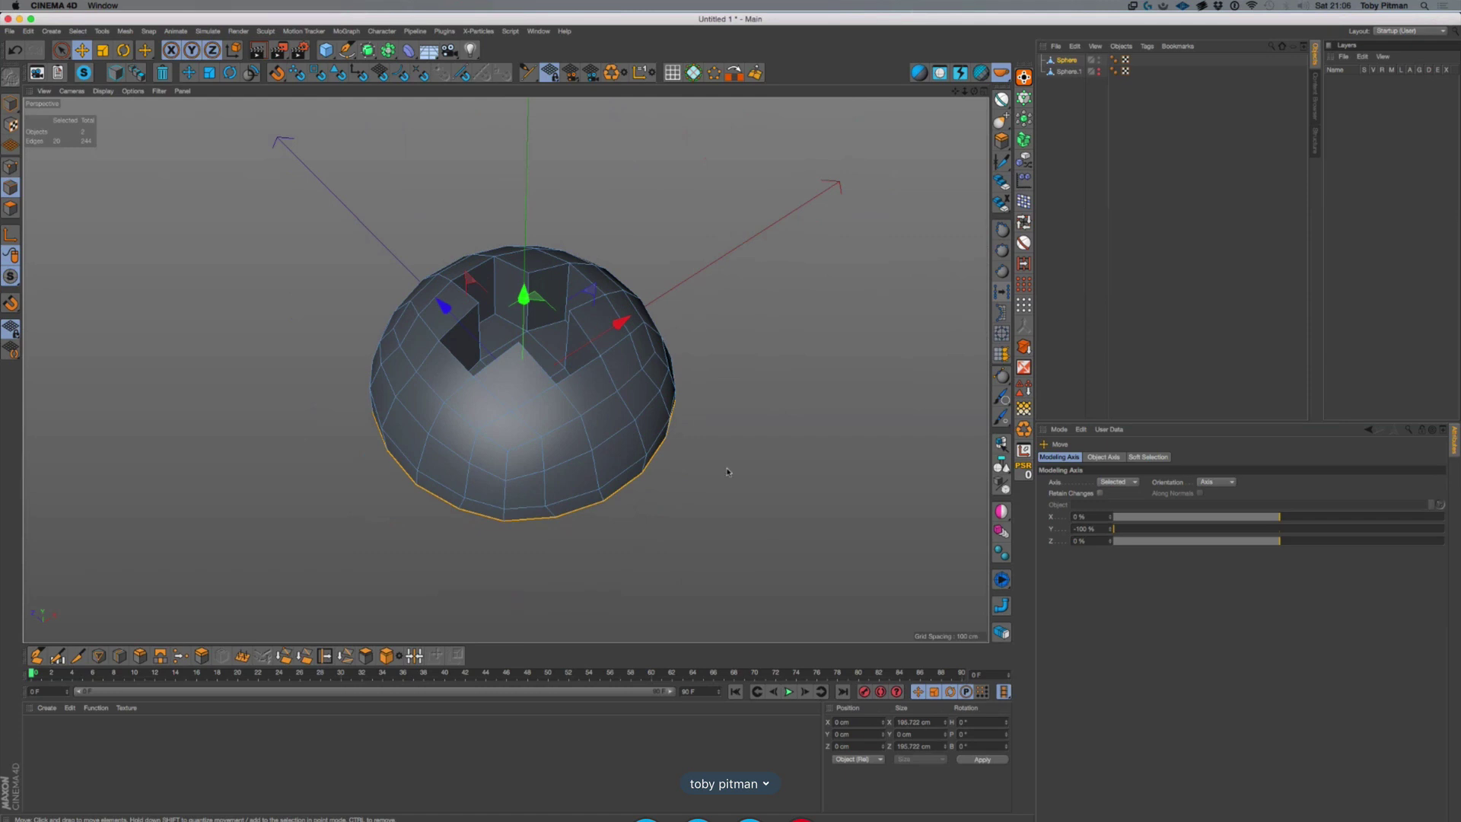
{"action": "left_click", "coordinate": [1003, 291]}
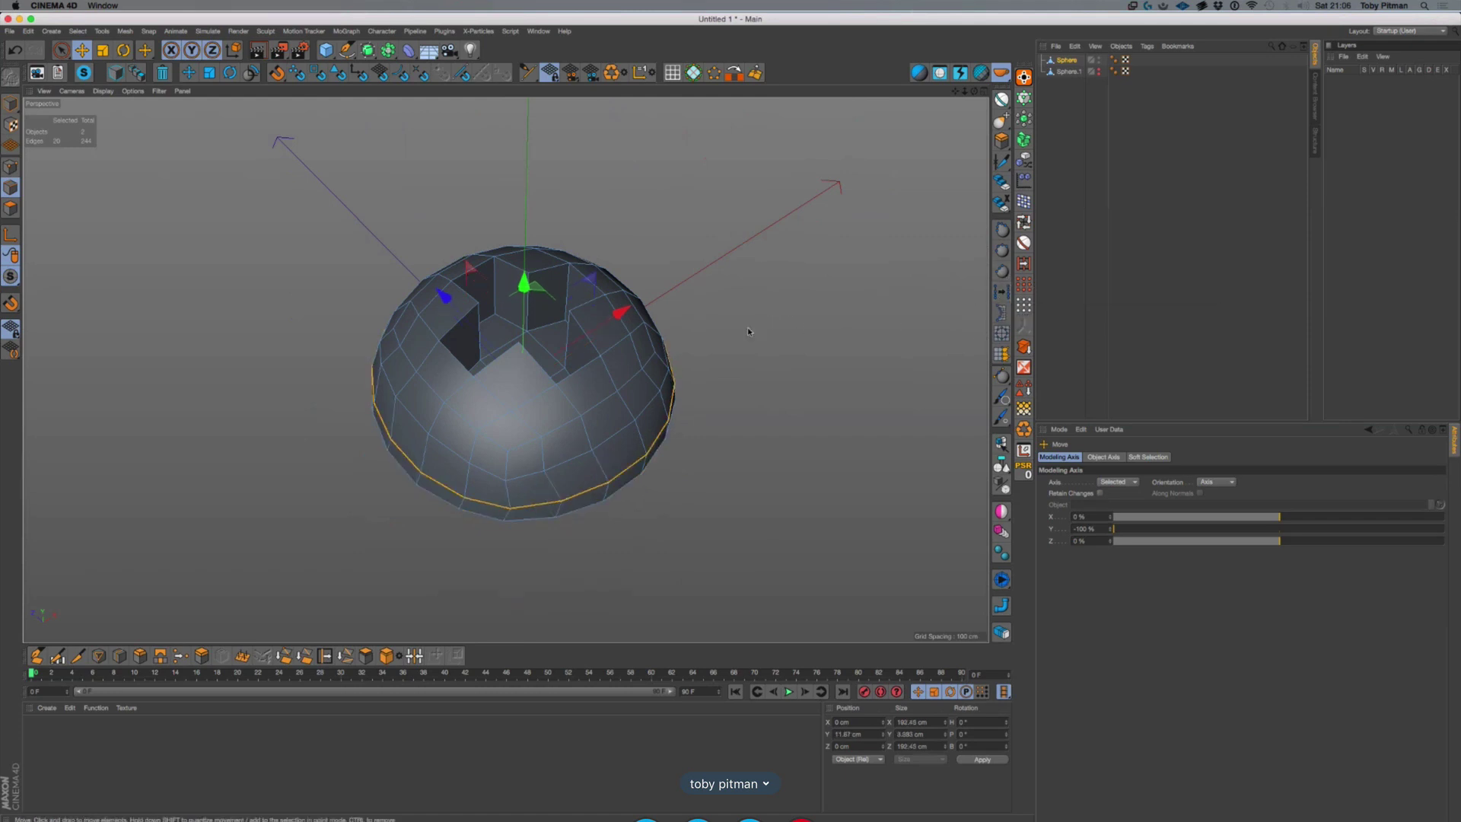
Rotate the edge loop just above the dome's base slightly around the Y axis and clear the selection
{"action": "left_click_drag", "start_coordinate": [750, 331], "coordinate": [842, 237], "text": "alt"}
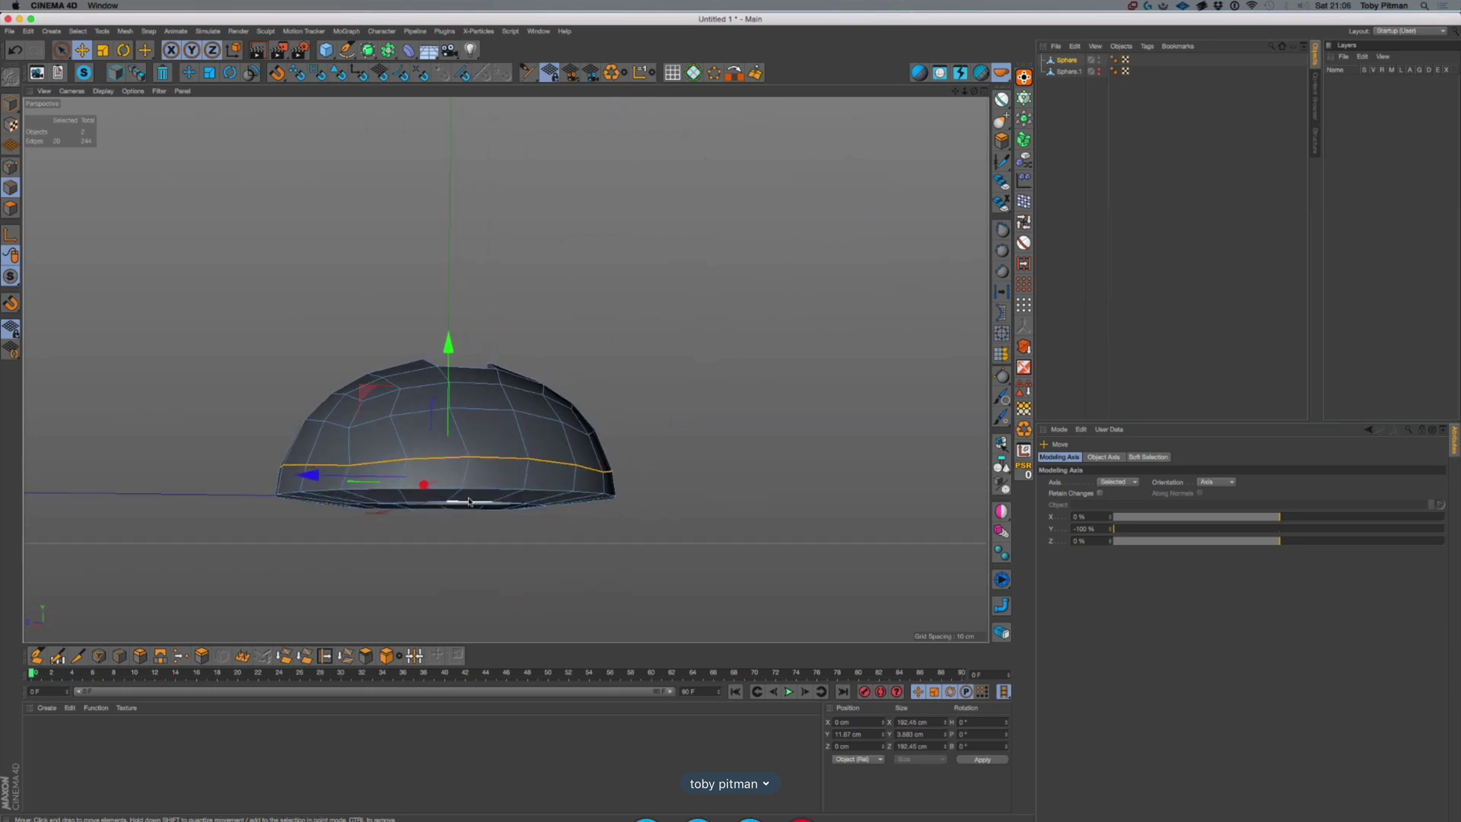
{"action": "double_click", "coordinate": [470, 502]}
{"action": "left_click_drag", "start_coordinate": [449, 388], "coordinate": [490, 439]}
{"action": "double_click", "coordinate": [563, 503]}
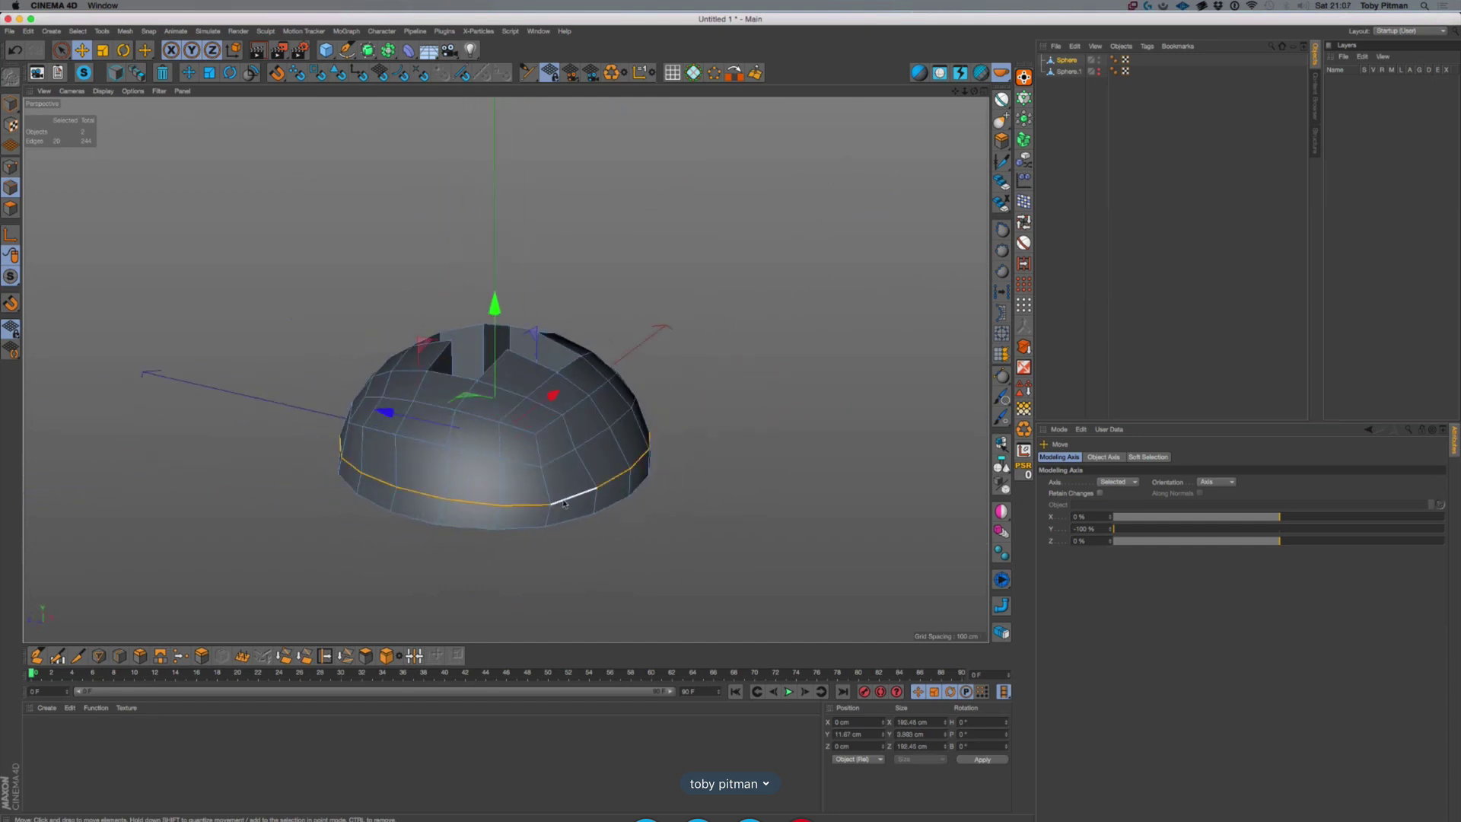
{"action": "key", "text": "r"}
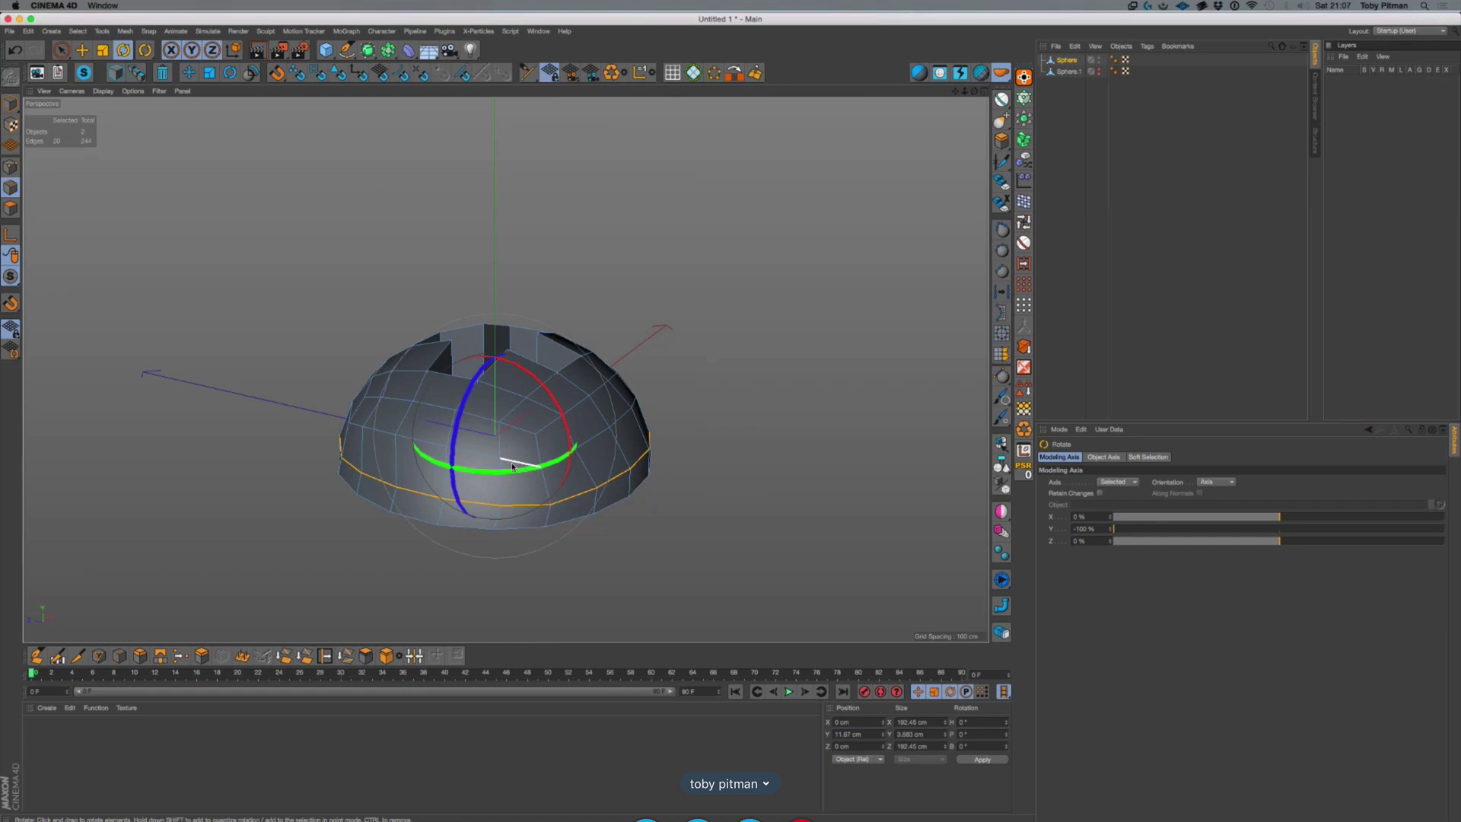
{"action": "left_click_drag", "start_coordinate": [513, 473], "coordinate": [513, 472]}
{"action": "left_click", "coordinate": [688, 382]}
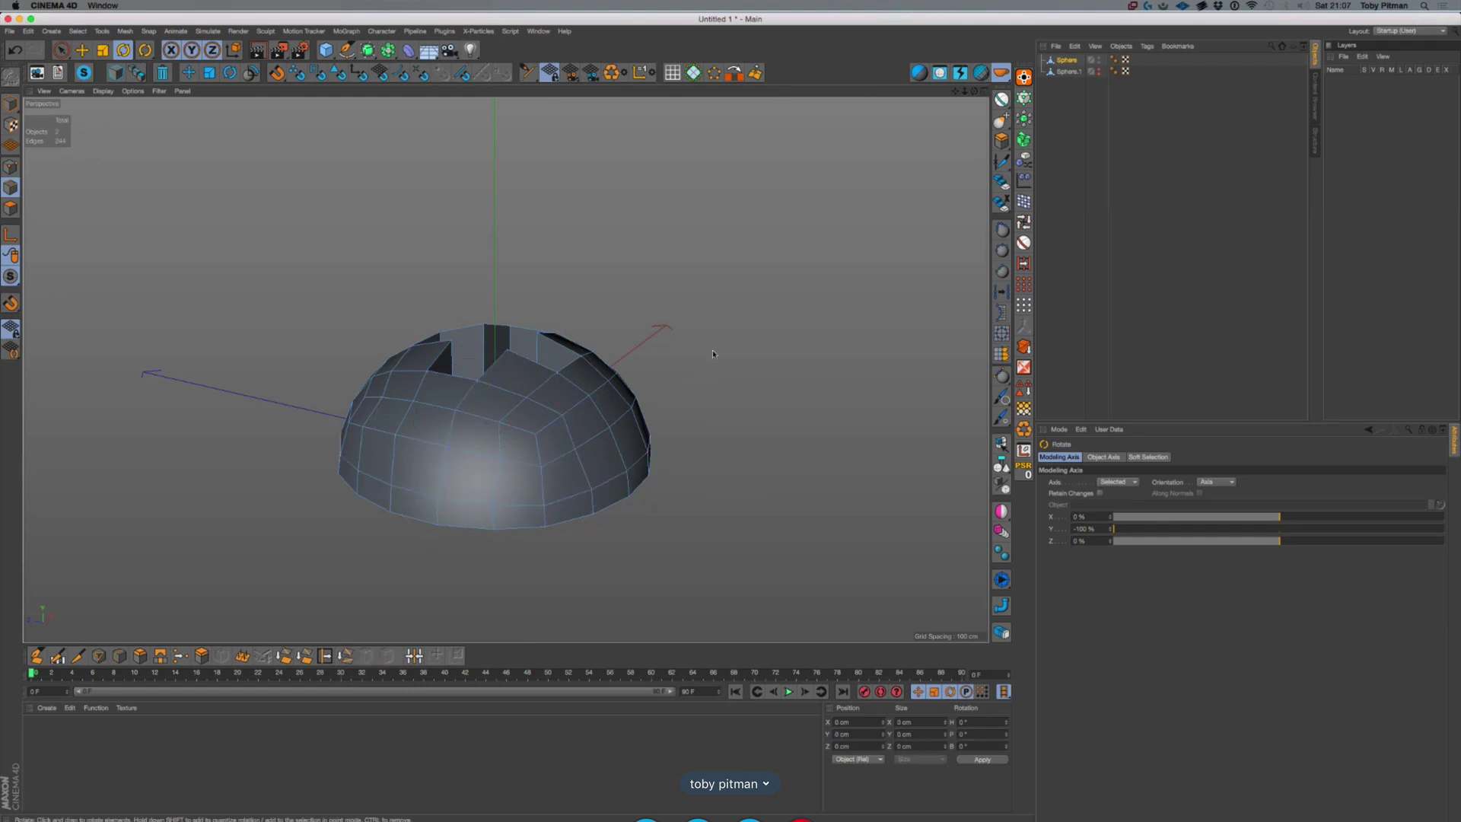
{"action": "left_click_drag", "start_coordinate": [712, 350], "coordinate": [640, 257], "text": "alt"}
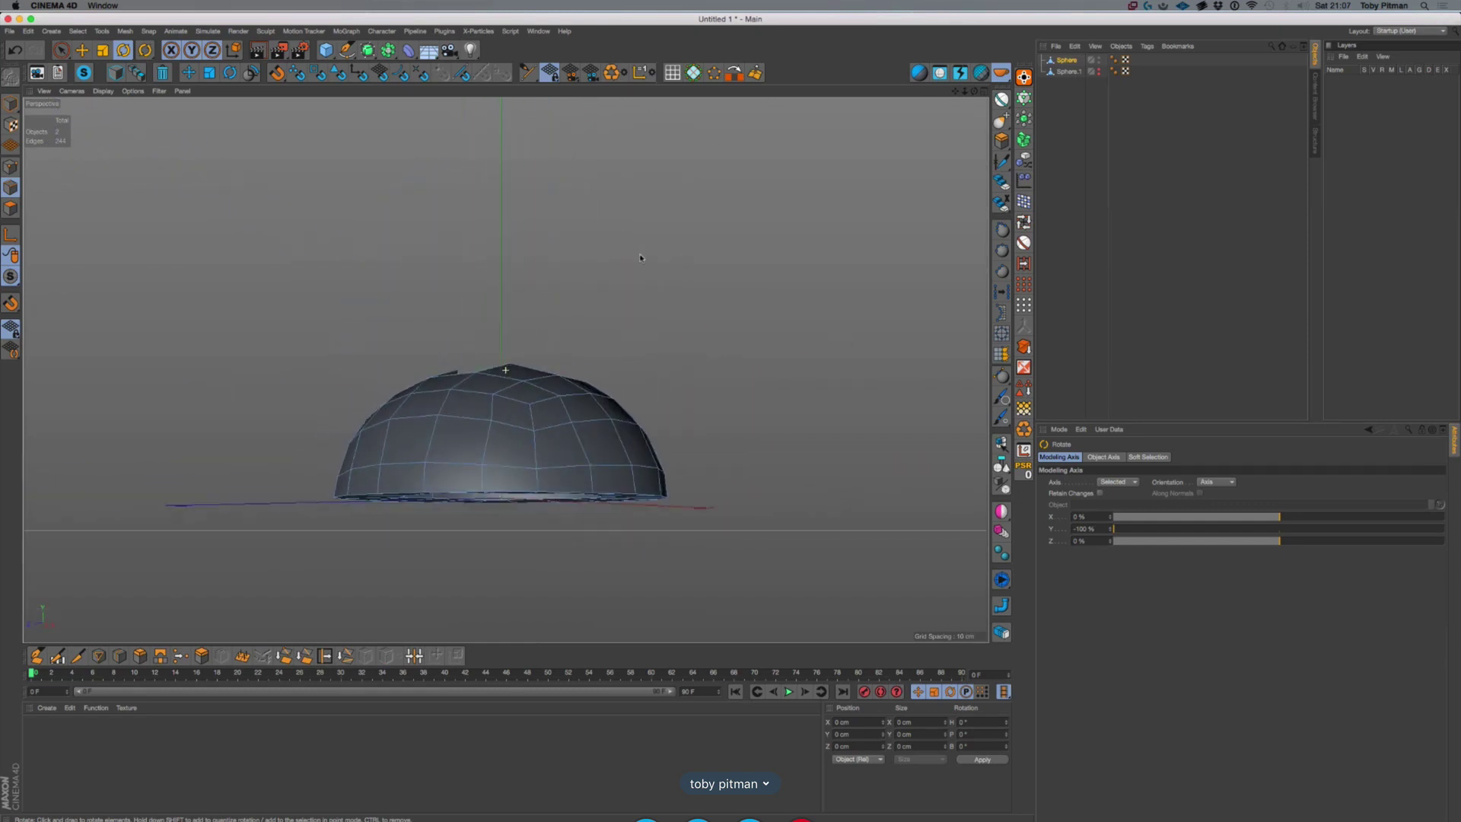
Select the edge loop just above the dome's base and scale it along Y to zero height
{"action": "double_click", "coordinate": [571, 468]}
{"action": "key", "text": "t"}
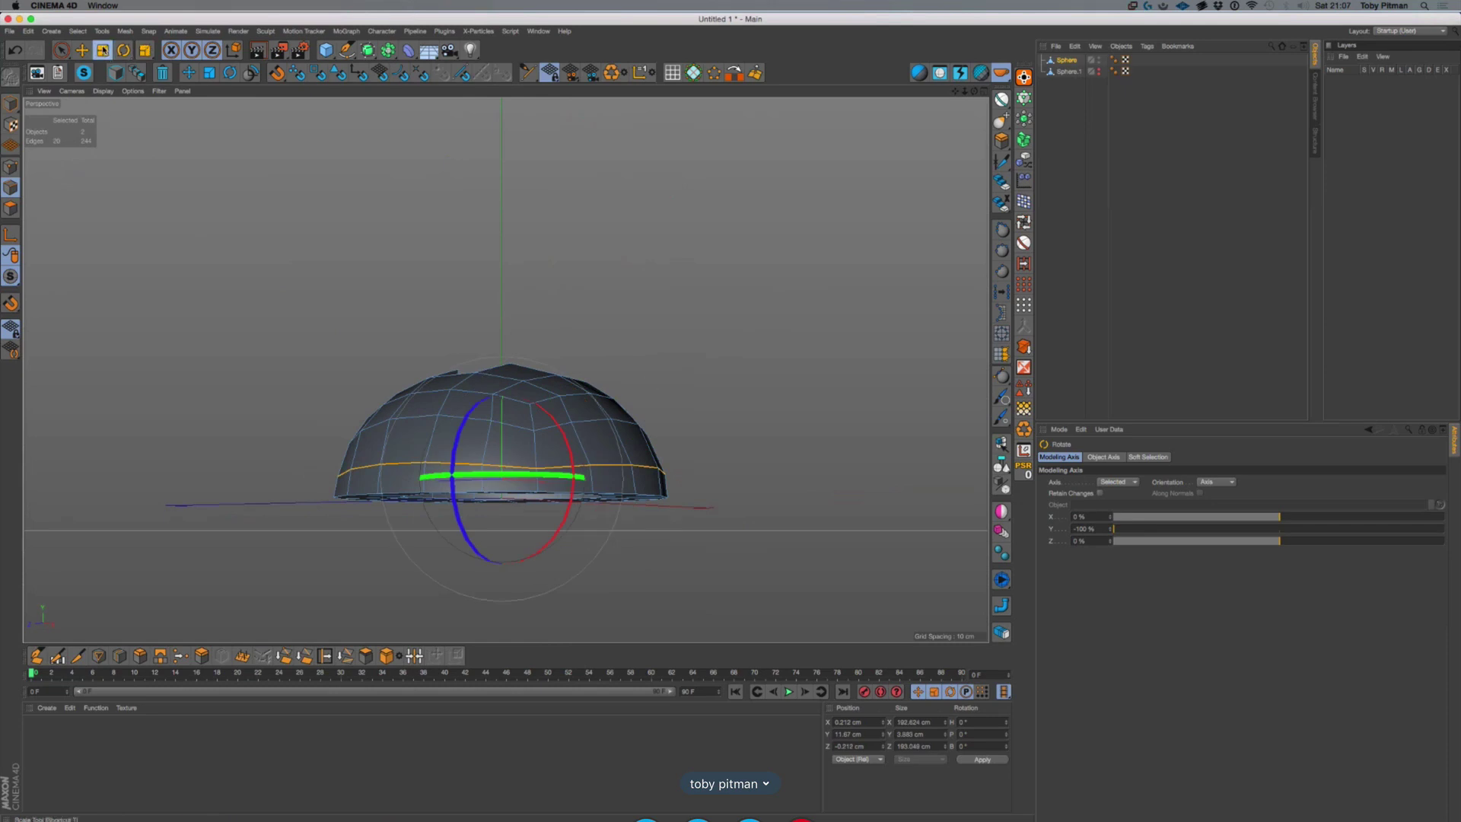
{"action": "left_click_drag", "start_coordinate": [505, 345], "coordinate": [504, 475]}
{"action": "left_click_drag", "start_coordinate": [470, 388], "coordinate": [486, 461], "text": "alt"}
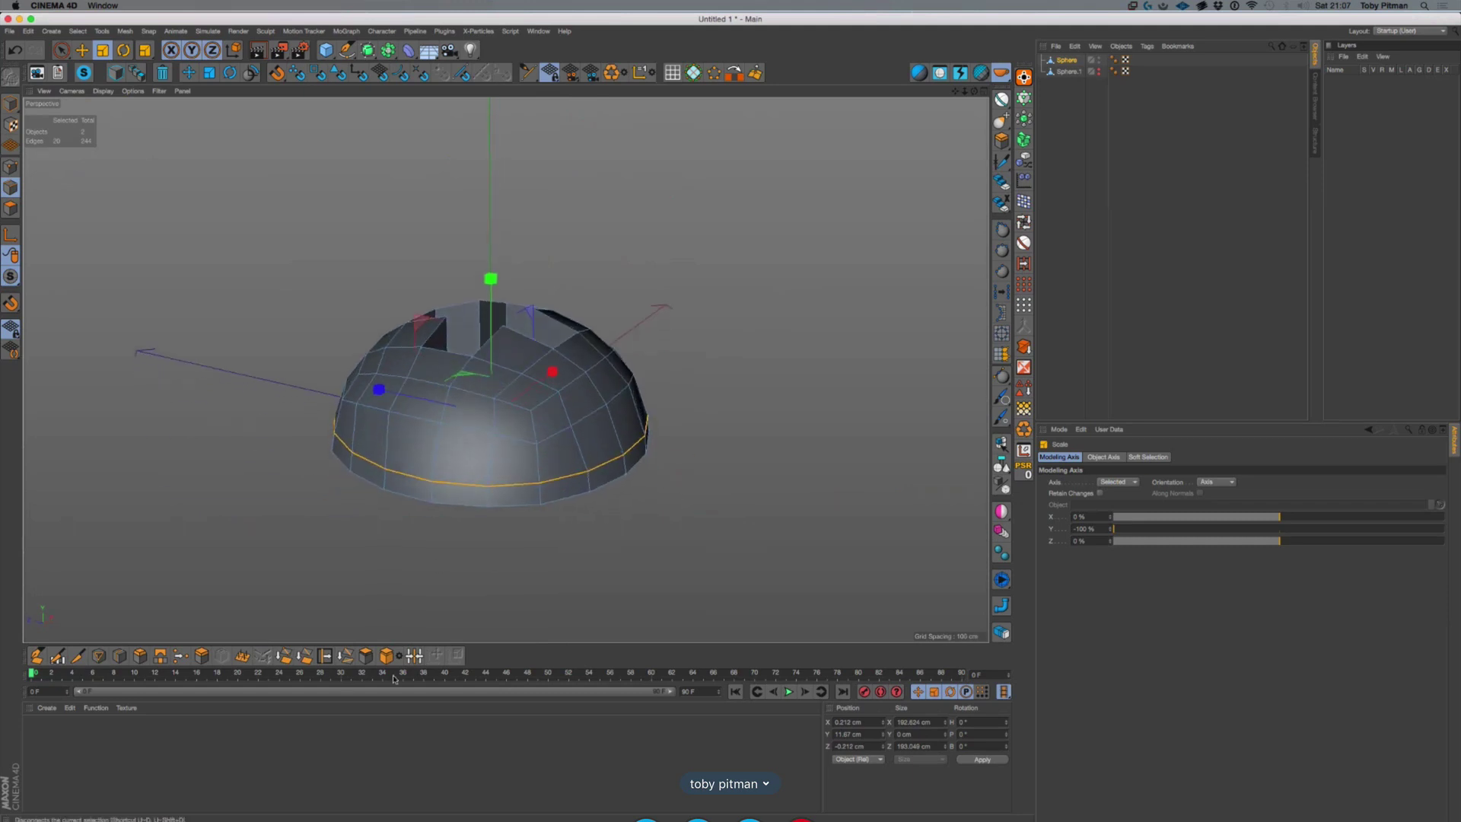
Slide the edge loop above the base up to about Y 19 cm with Preserve Curvature enabled, and clear the selection
{"action": "left_click", "coordinate": [325, 655]}
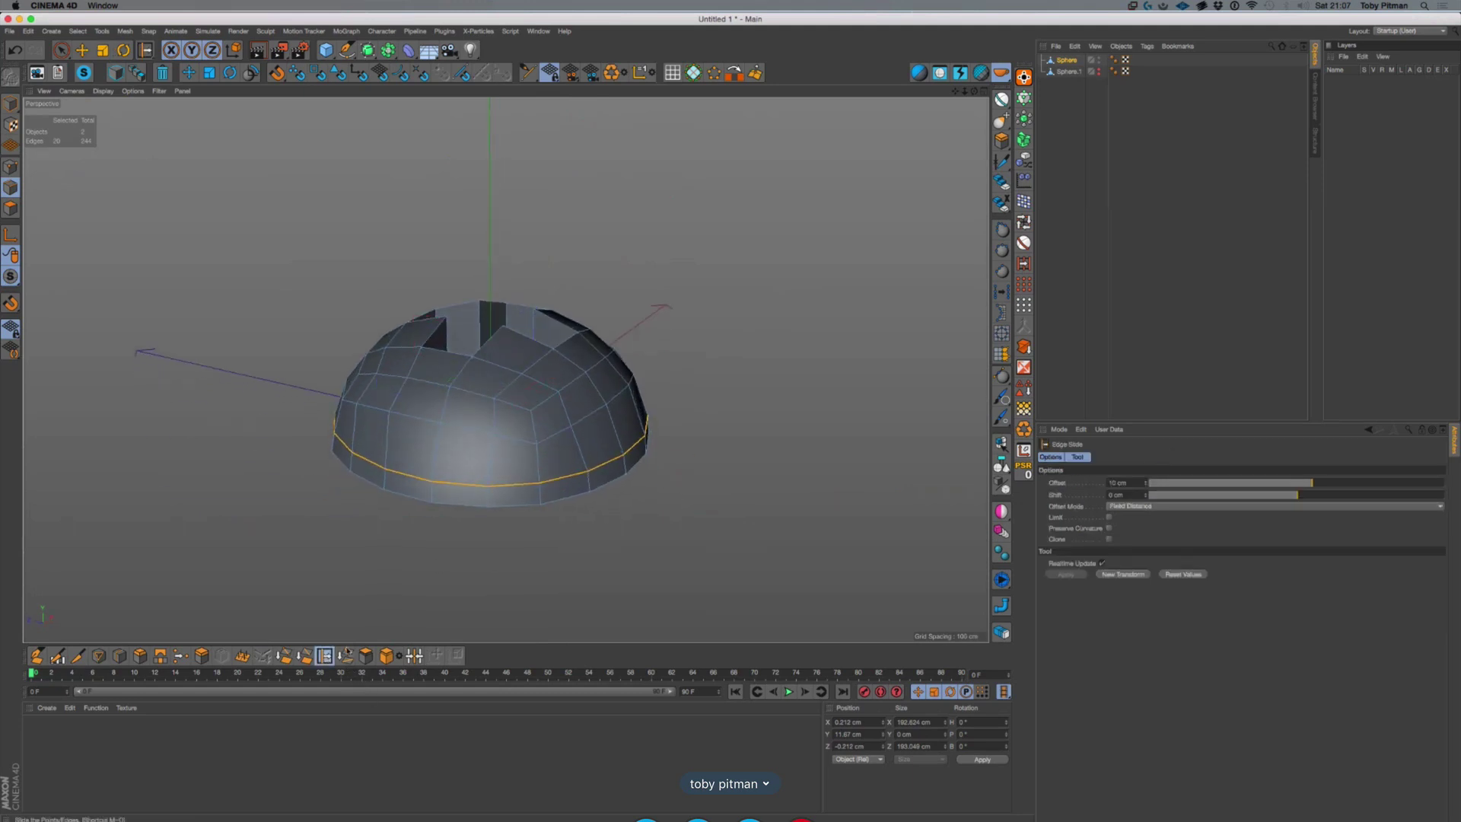
{"action": "left_click", "coordinate": [1109, 529]}
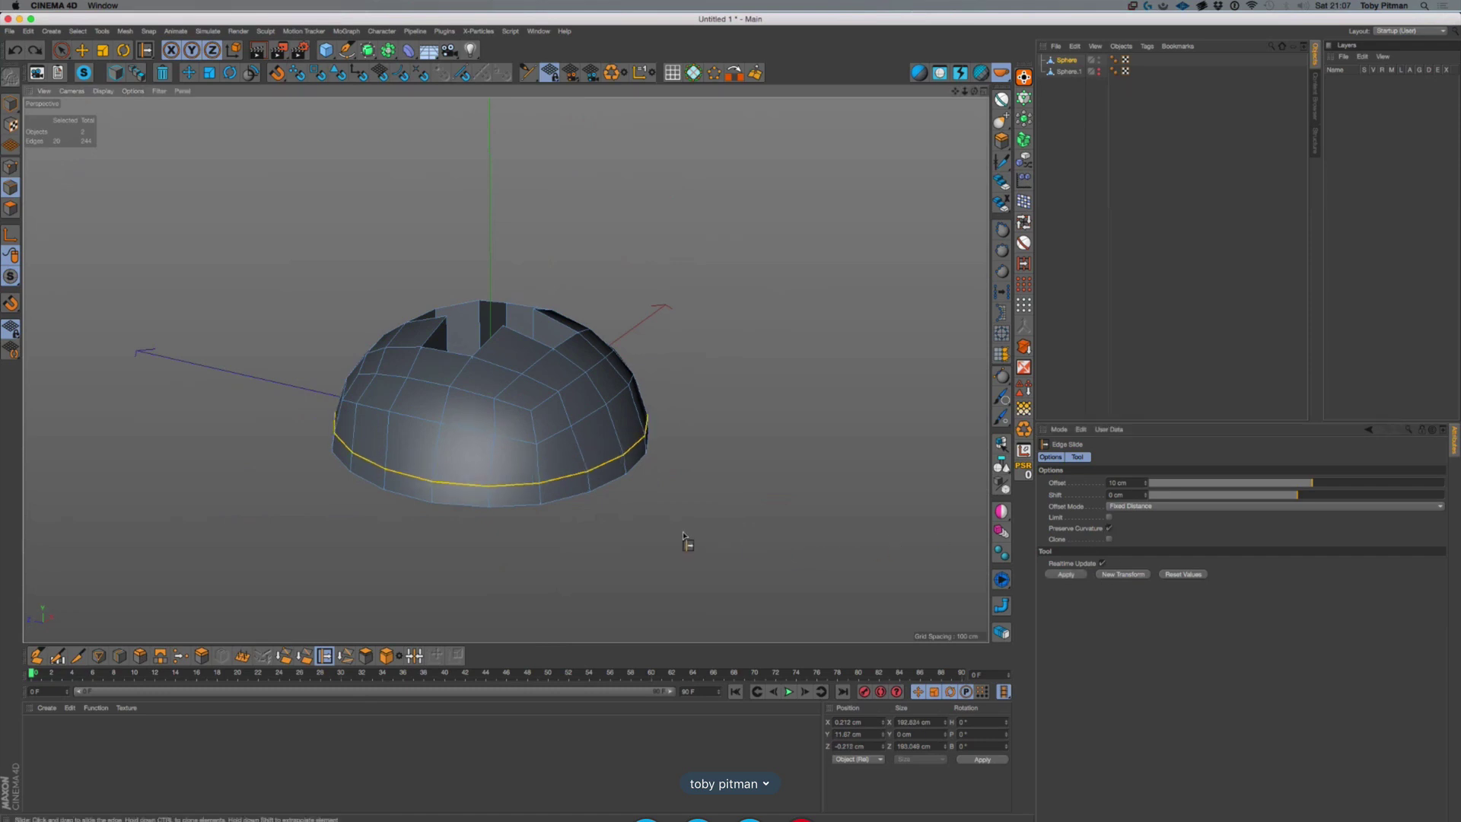
{"action": "left_click_drag", "start_coordinate": [609, 556], "coordinate": [730, 424]}
{"action": "left_click_drag", "start_coordinate": [617, 554], "coordinate": [659, 567], "text": "alt"}
{"action": "key", "text": "e"}
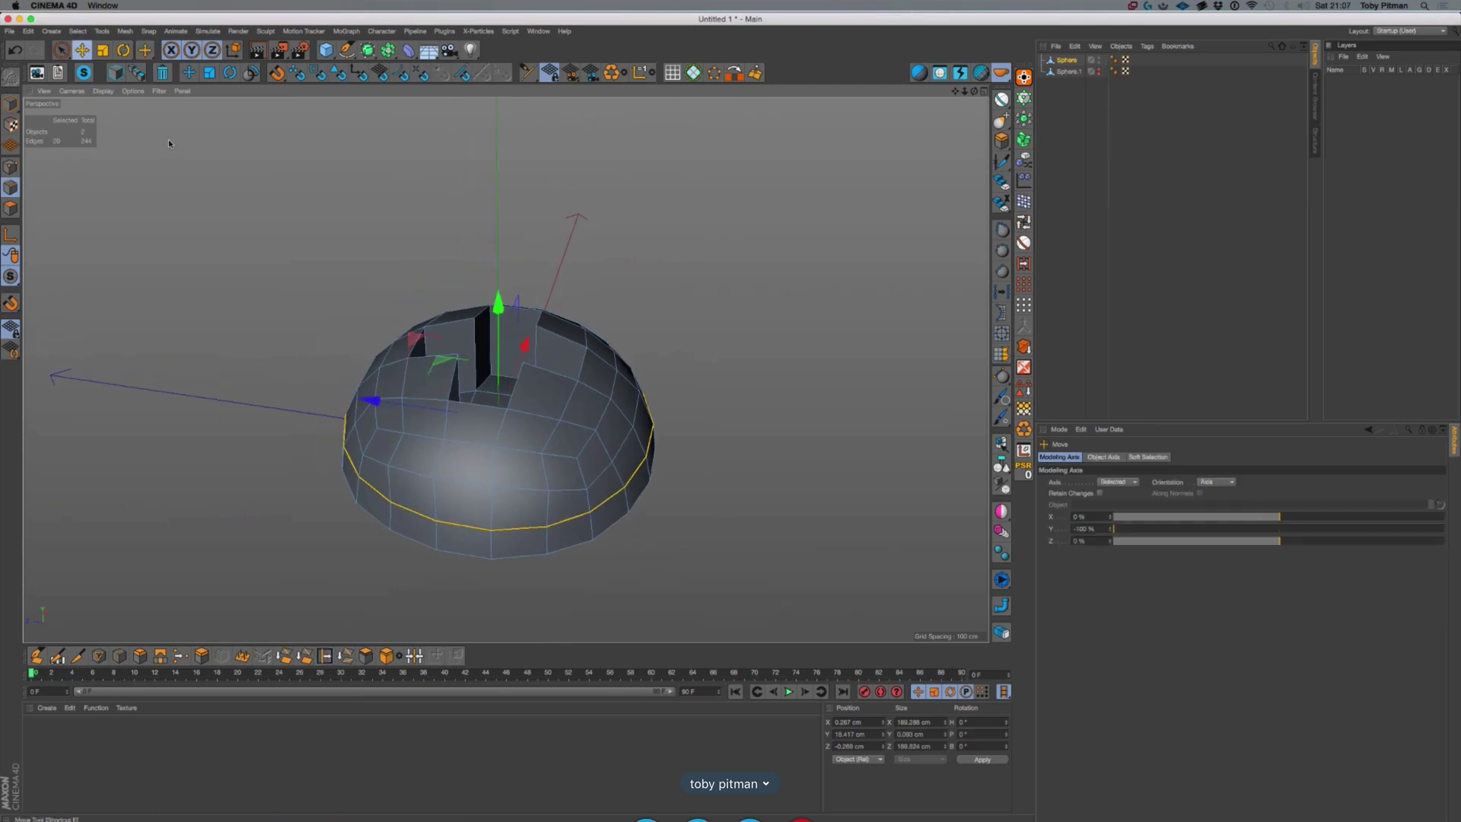
{"action": "left_click", "coordinate": [314, 276]}
Select the cross recess's five floor polygons, flatten them to zero height, scale them to about 71 cm across and deselect them
{"action": "left_click_drag", "start_coordinate": [620, 290], "coordinate": [191, 179], "text": "alt"}
{"action": "left_click", "coordinate": [62, 51]}
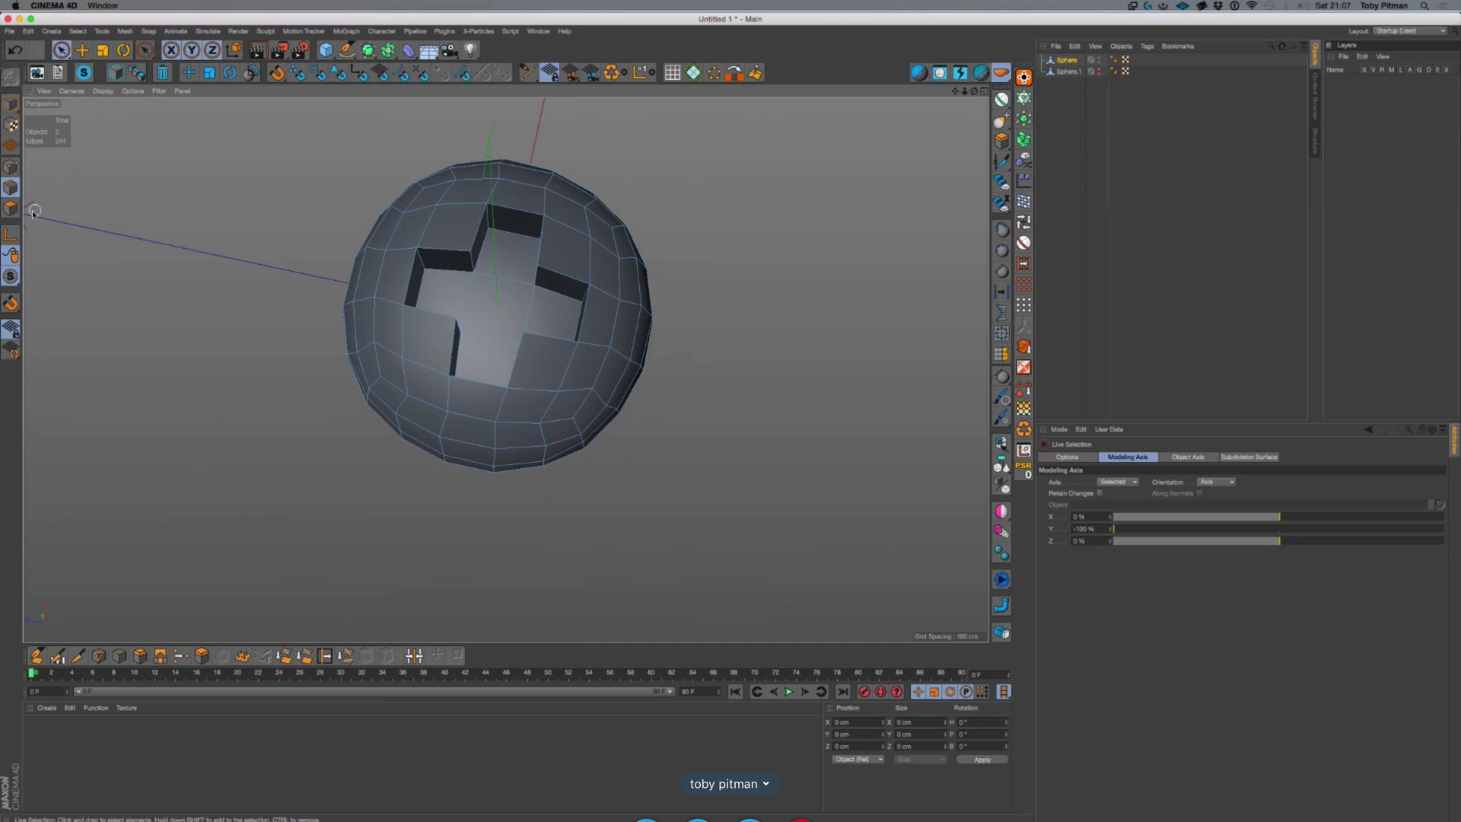
{"action": "left_click", "coordinate": [10, 207]}
{"action": "scroll", "coordinate": [511, 296], "scroll_direction": "up", "scroll_amount": 10}
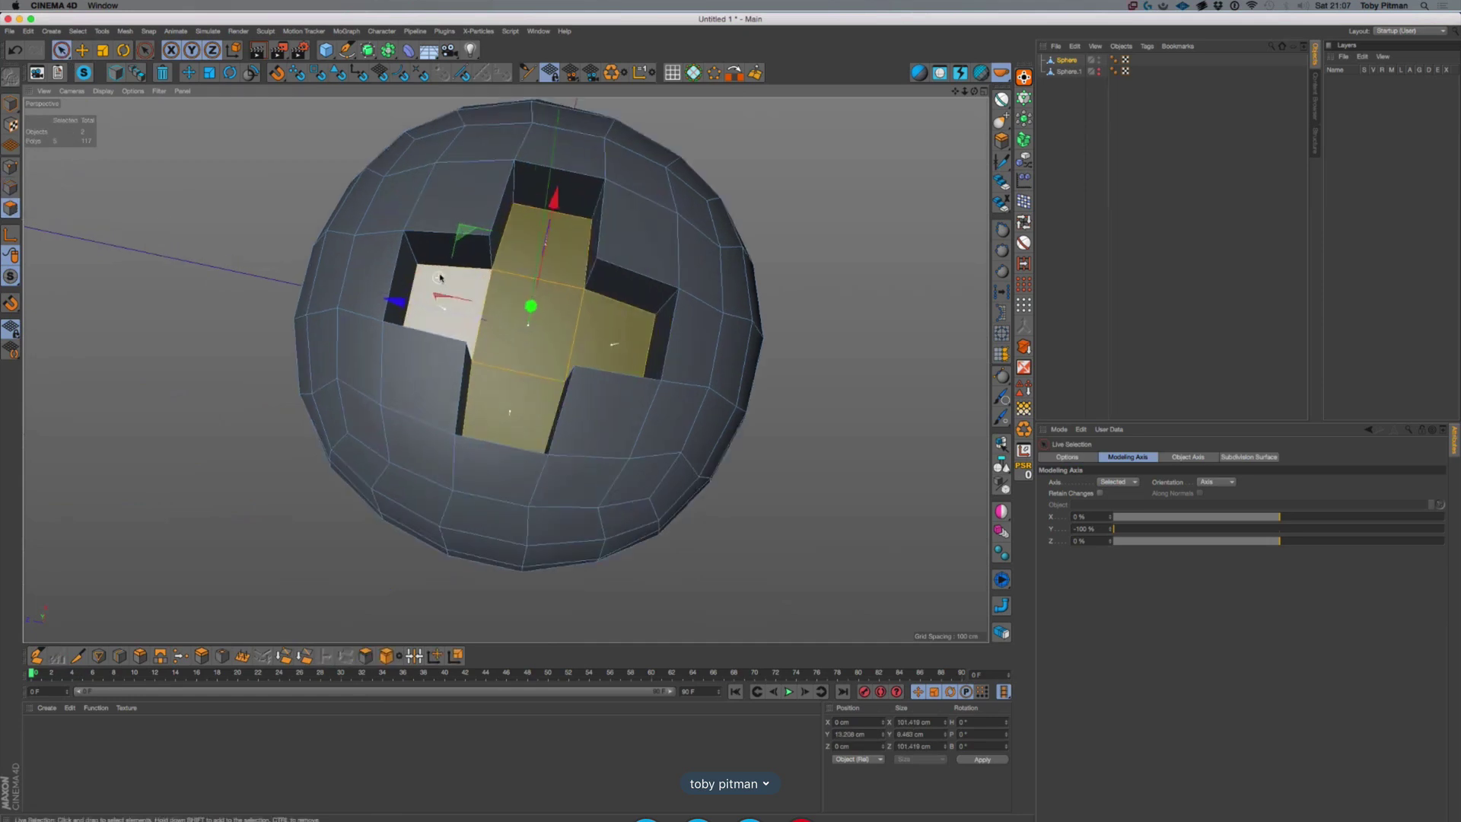
{"action": "left_click_drag", "start_coordinate": [551, 334], "coordinate": [554, 331], "text": "alt"}
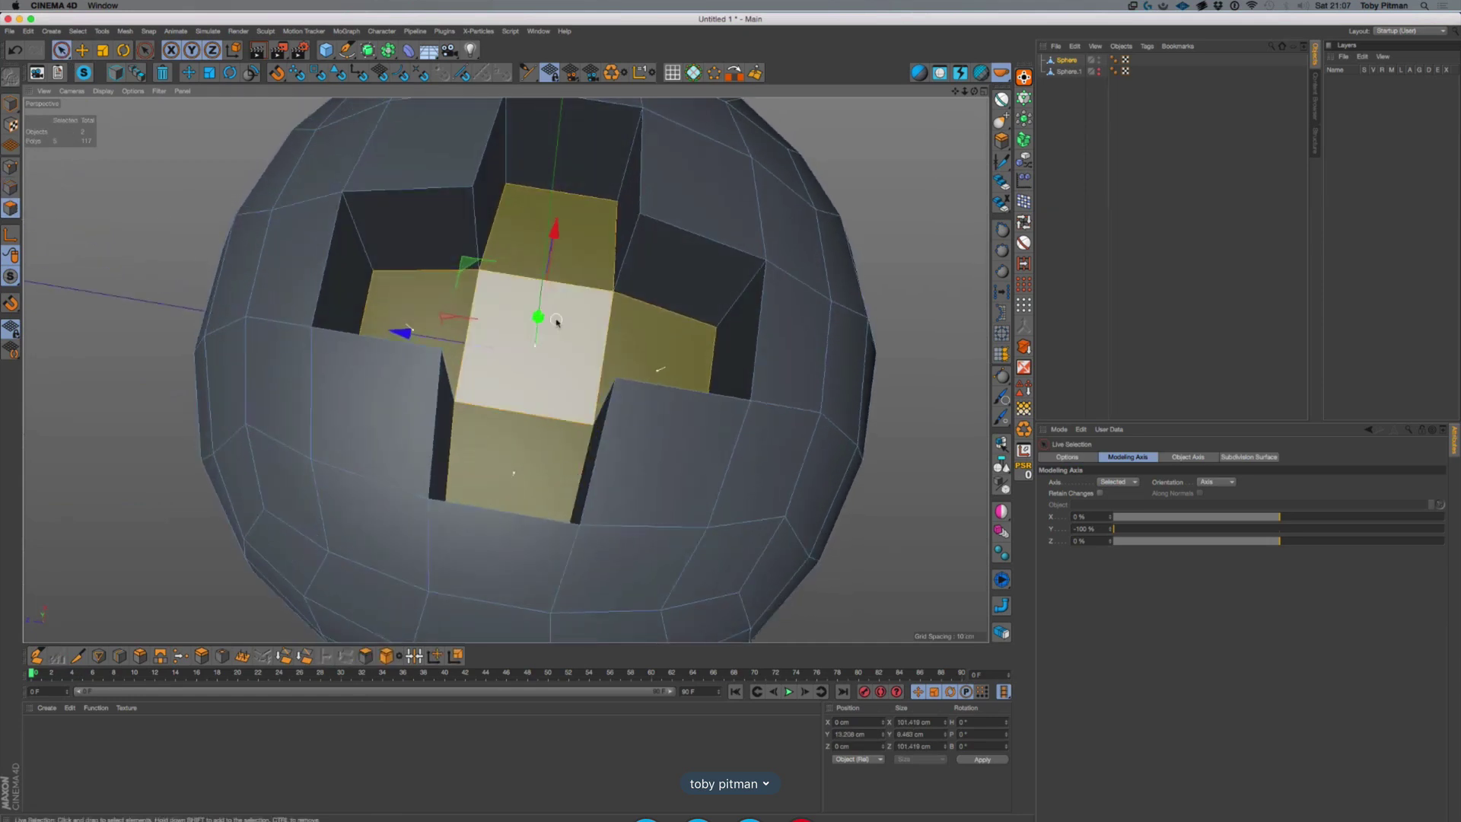
{"action": "left_click", "coordinate": [103, 49]}
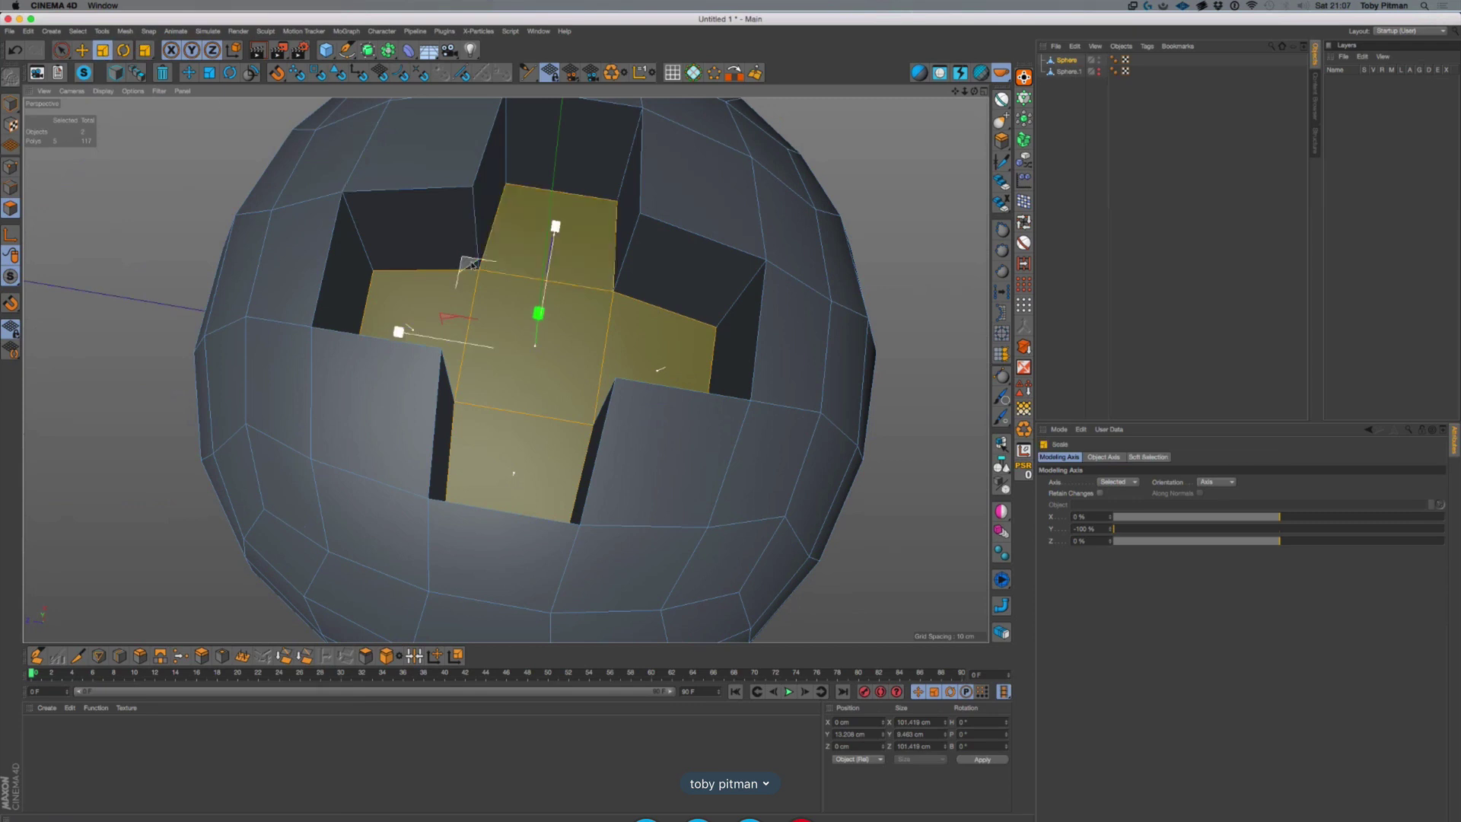
{"action": "left_click_drag", "start_coordinate": [467, 273], "coordinate": [535, 366]}
{"action": "scroll", "coordinate": [532, 307], "scroll_direction": "down", "scroll_amount": 8}
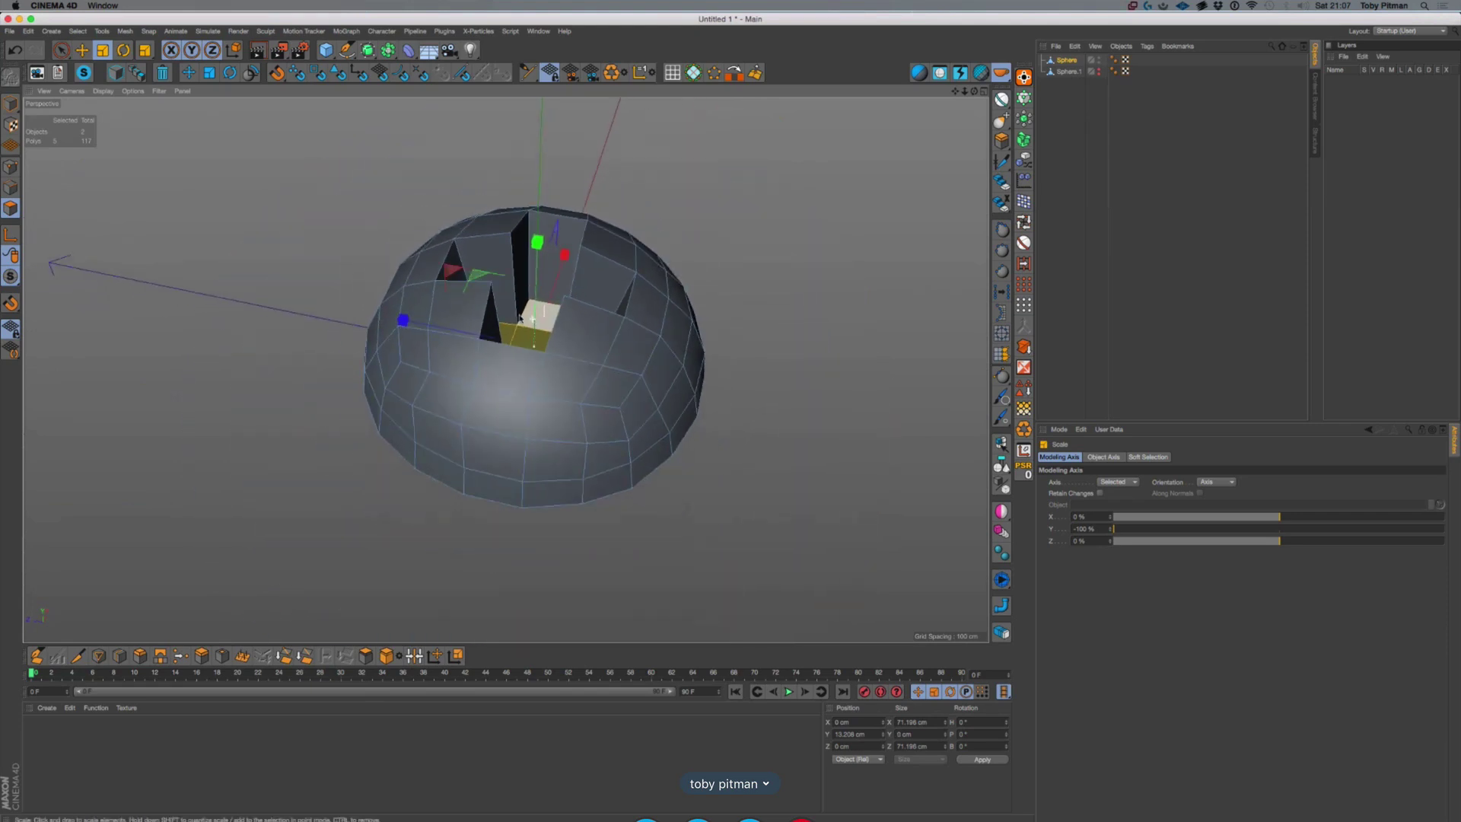
{"action": "left_click_drag", "start_coordinate": [518, 315], "coordinate": [471, 366], "text": "alt"}
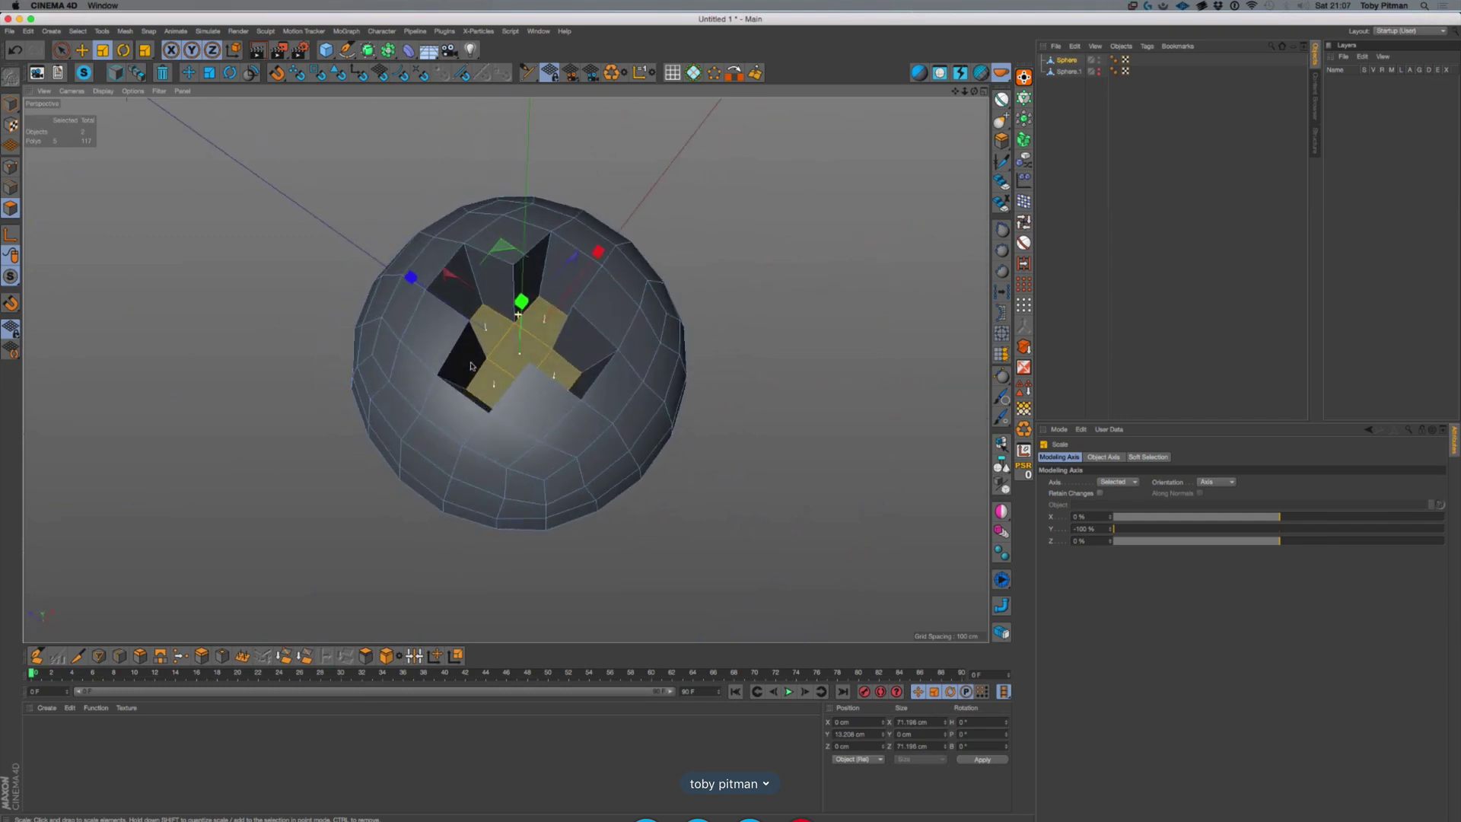
{"action": "left_click", "coordinate": [771, 302]}
Select all phong-break edges of the recess and base rim, bevel them by about 0.8 cm and deselect the object
{"action": "left_click", "coordinate": [1024, 242]}
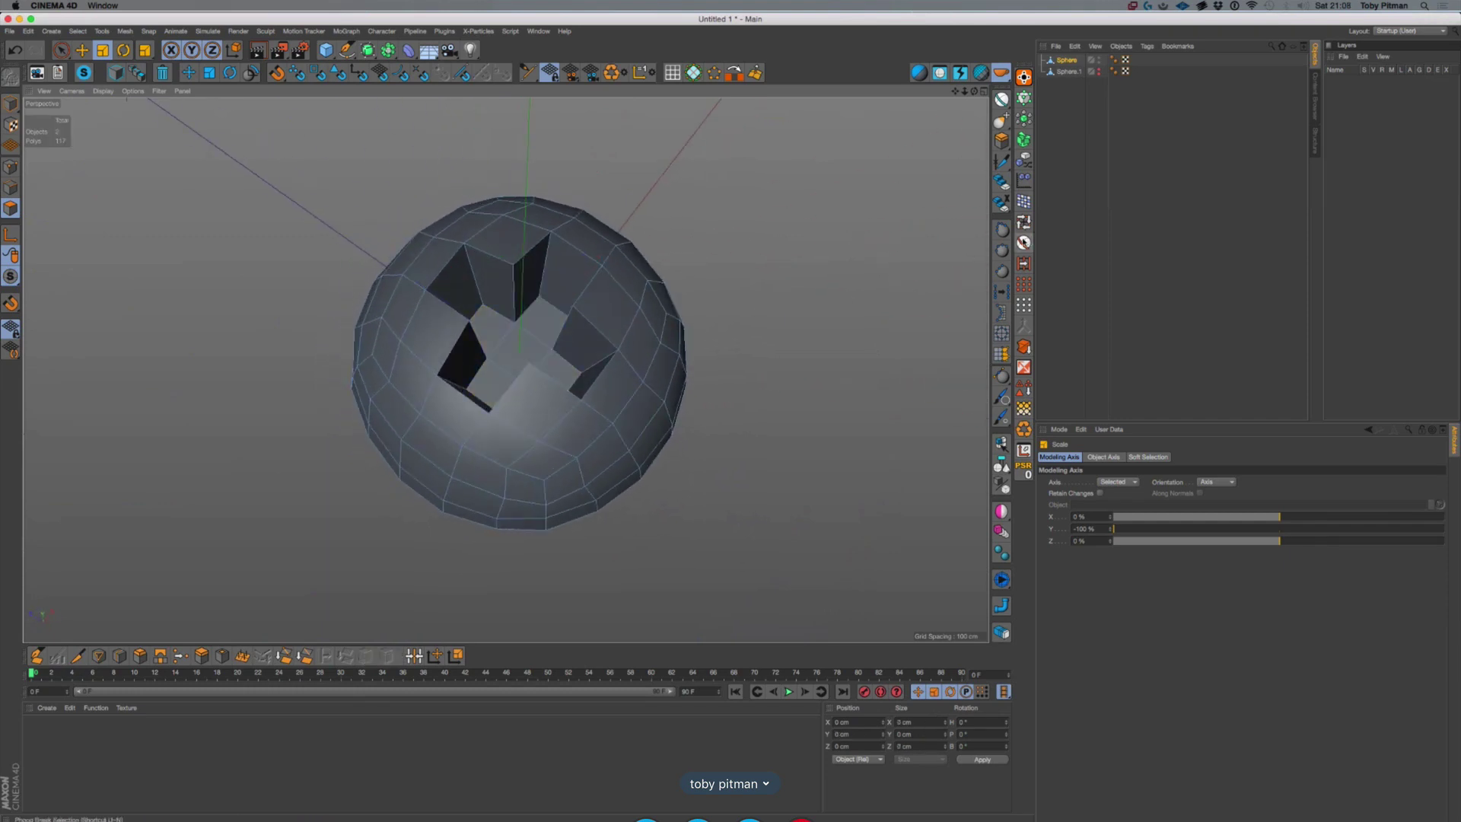
{"action": "left_click", "coordinate": [564, 297]}
{"action": "left_click", "coordinate": [11, 187]}
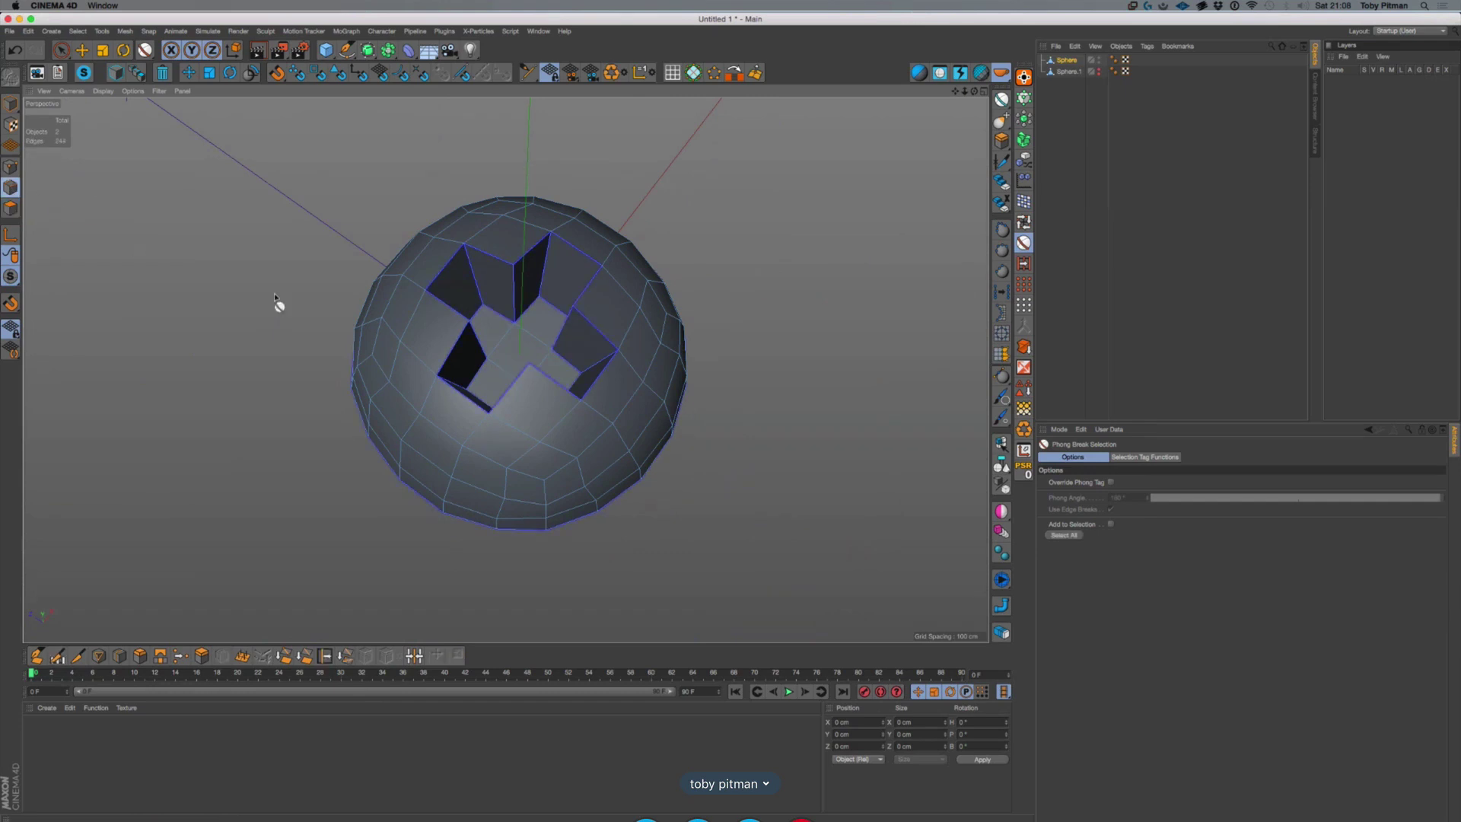
{"action": "left_click", "coordinate": [1065, 535]}
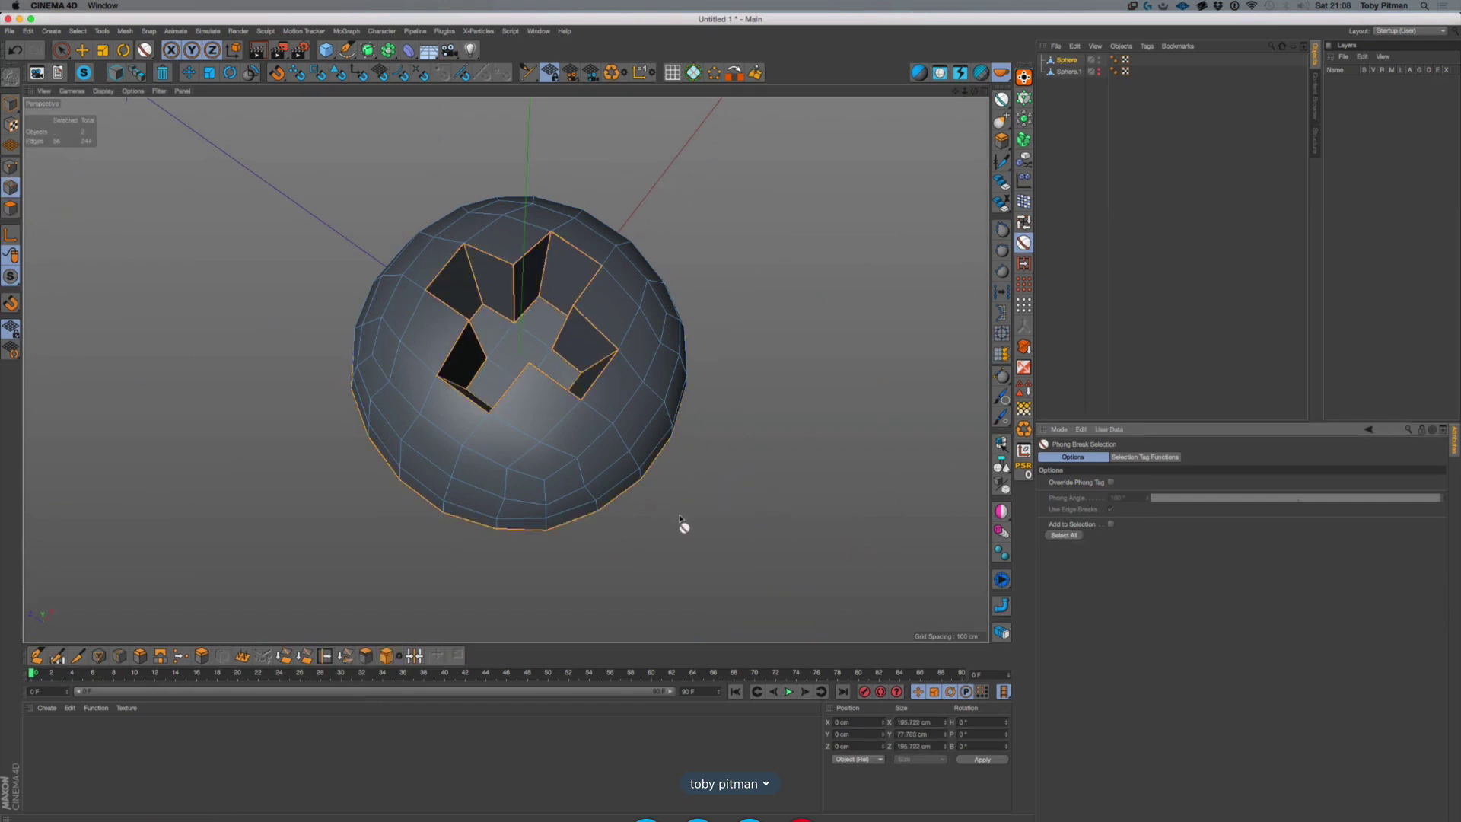
{"action": "left_click", "coordinate": [139, 656]}
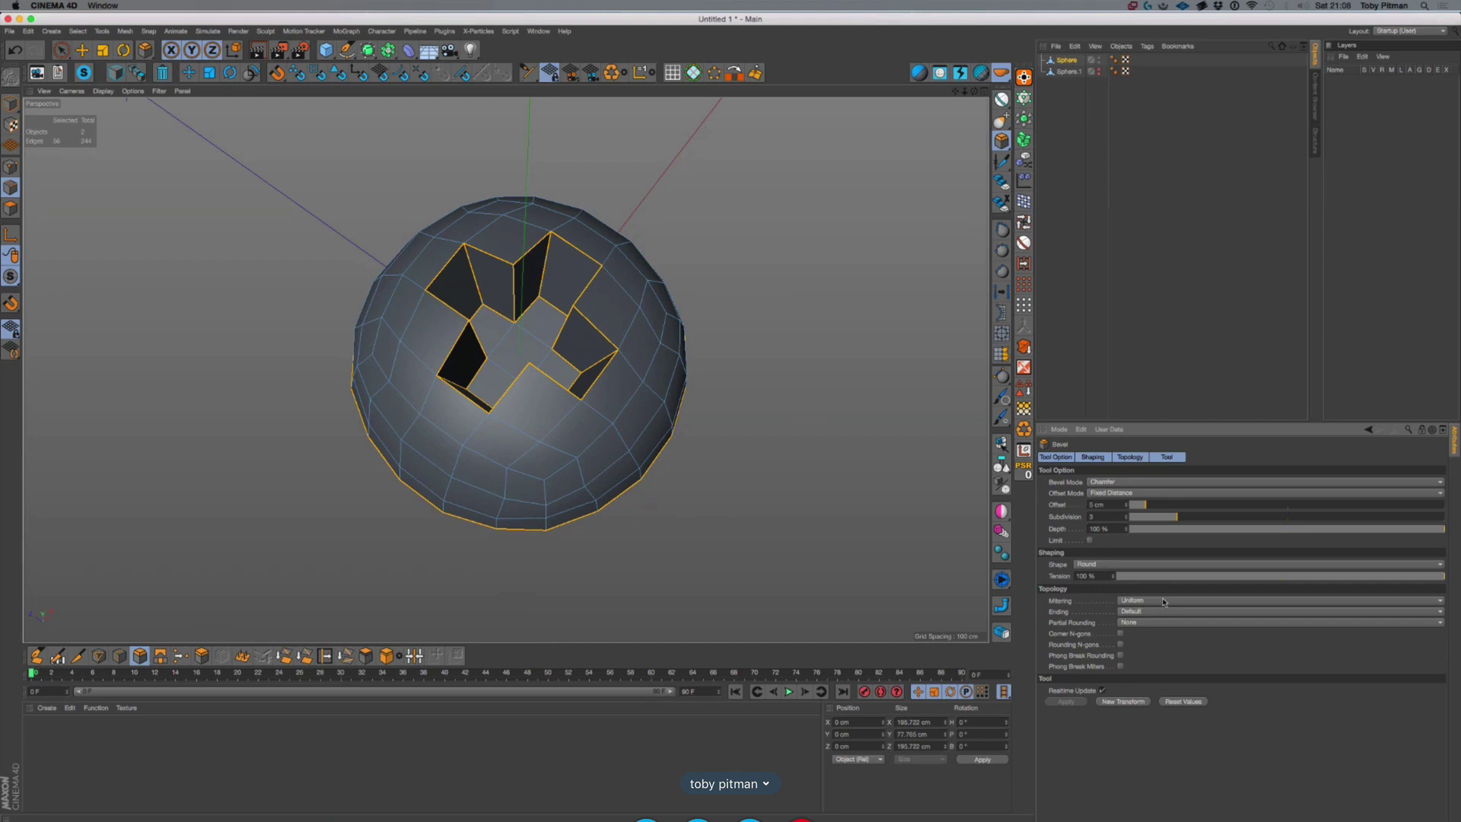
{"action": "left_click_drag", "start_coordinate": [718, 533], "coordinate": [731, 424]}
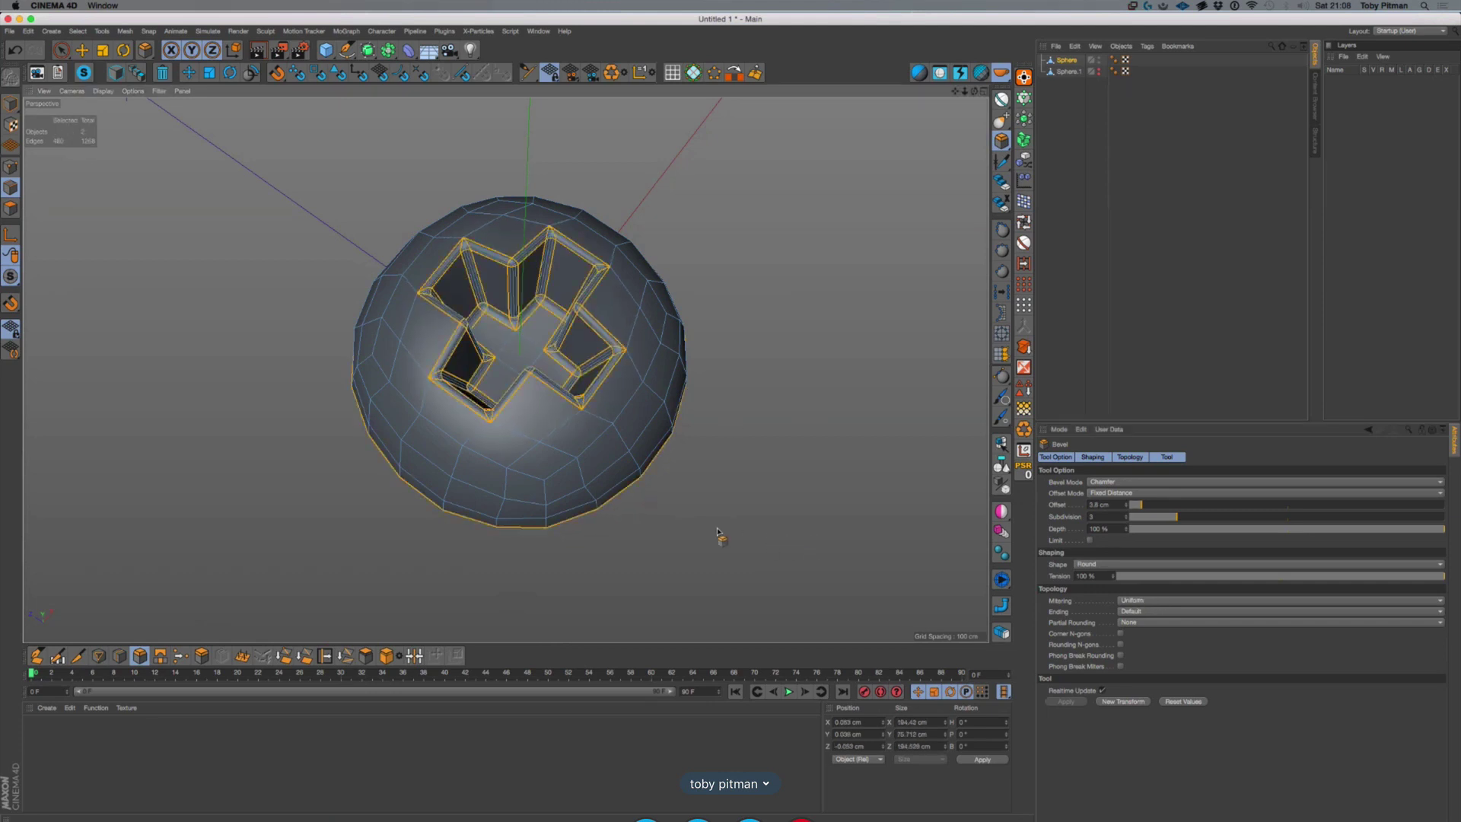
{"action": "left_click", "coordinate": [1053, 308]}
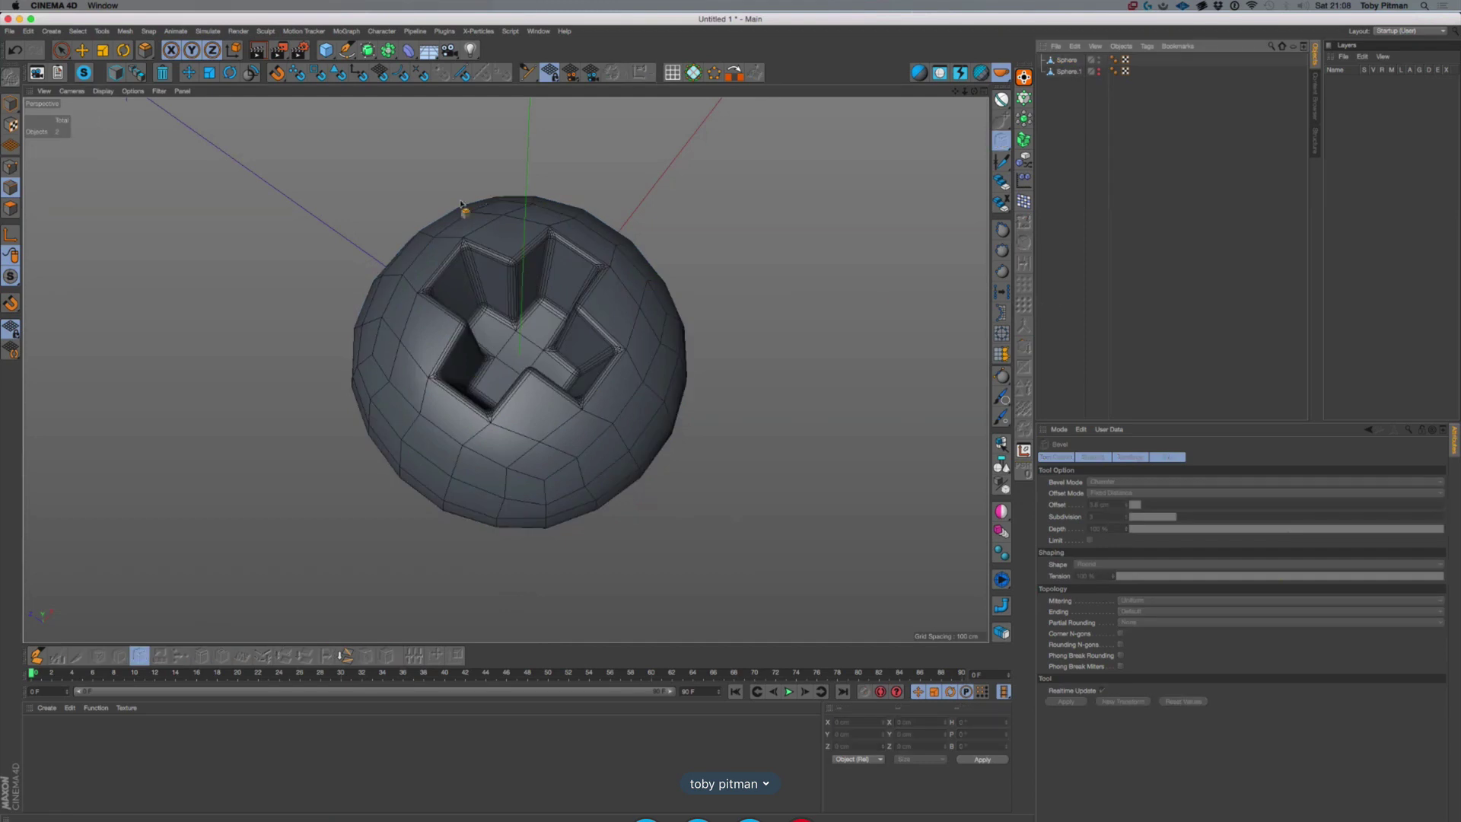
Switch the viewport to smooth shading without wireframe lines and render the dome as seen from far away
{"action": "left_click", "coordinate": [103, 91]}
{"action": "left_click", "coordinate": [118, 104]}
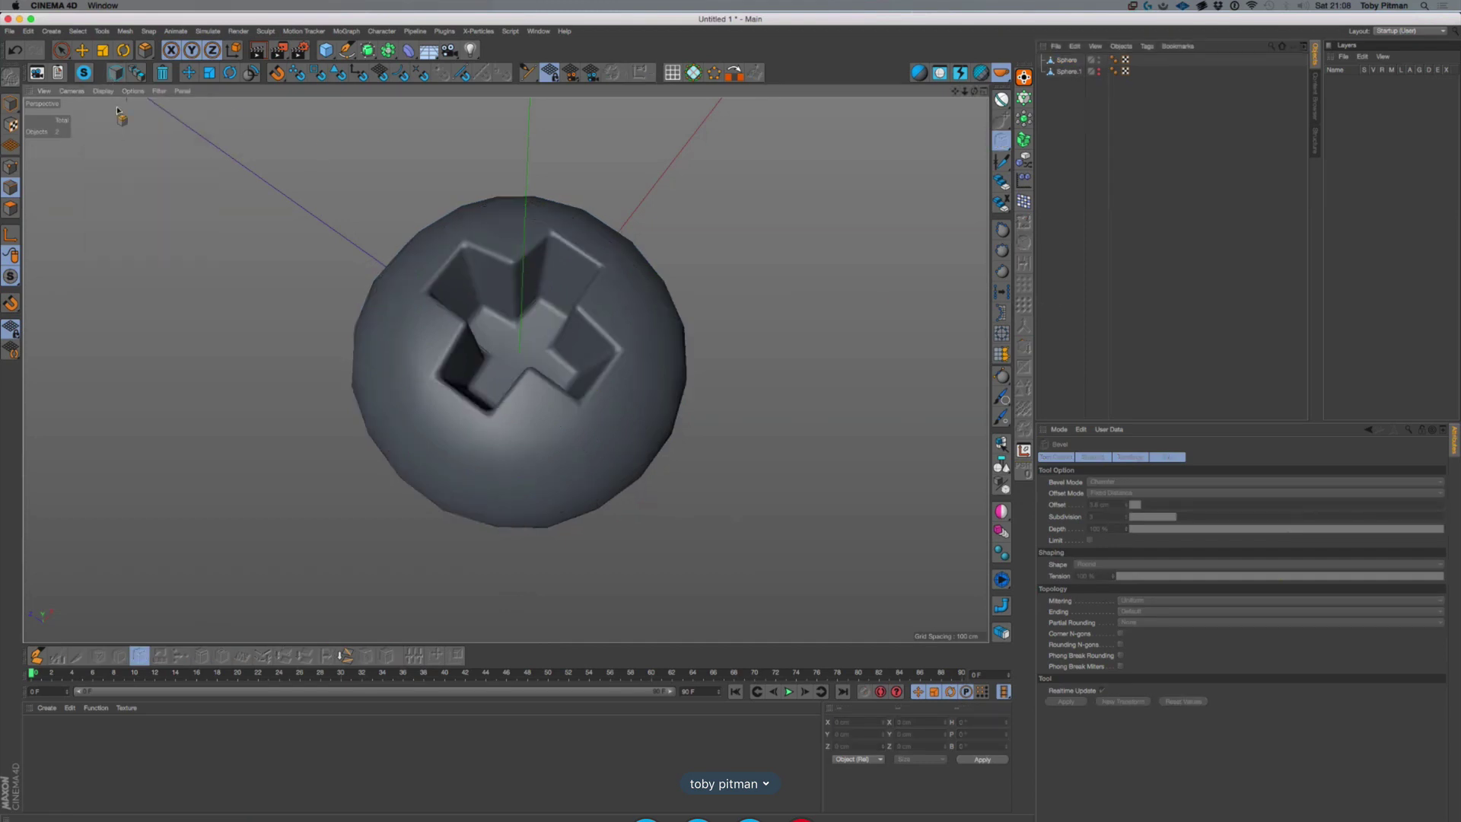
{"action": "scroll", "coordinate": [238, 287], "scroll_direction": "down", "scroll_amount": 10}
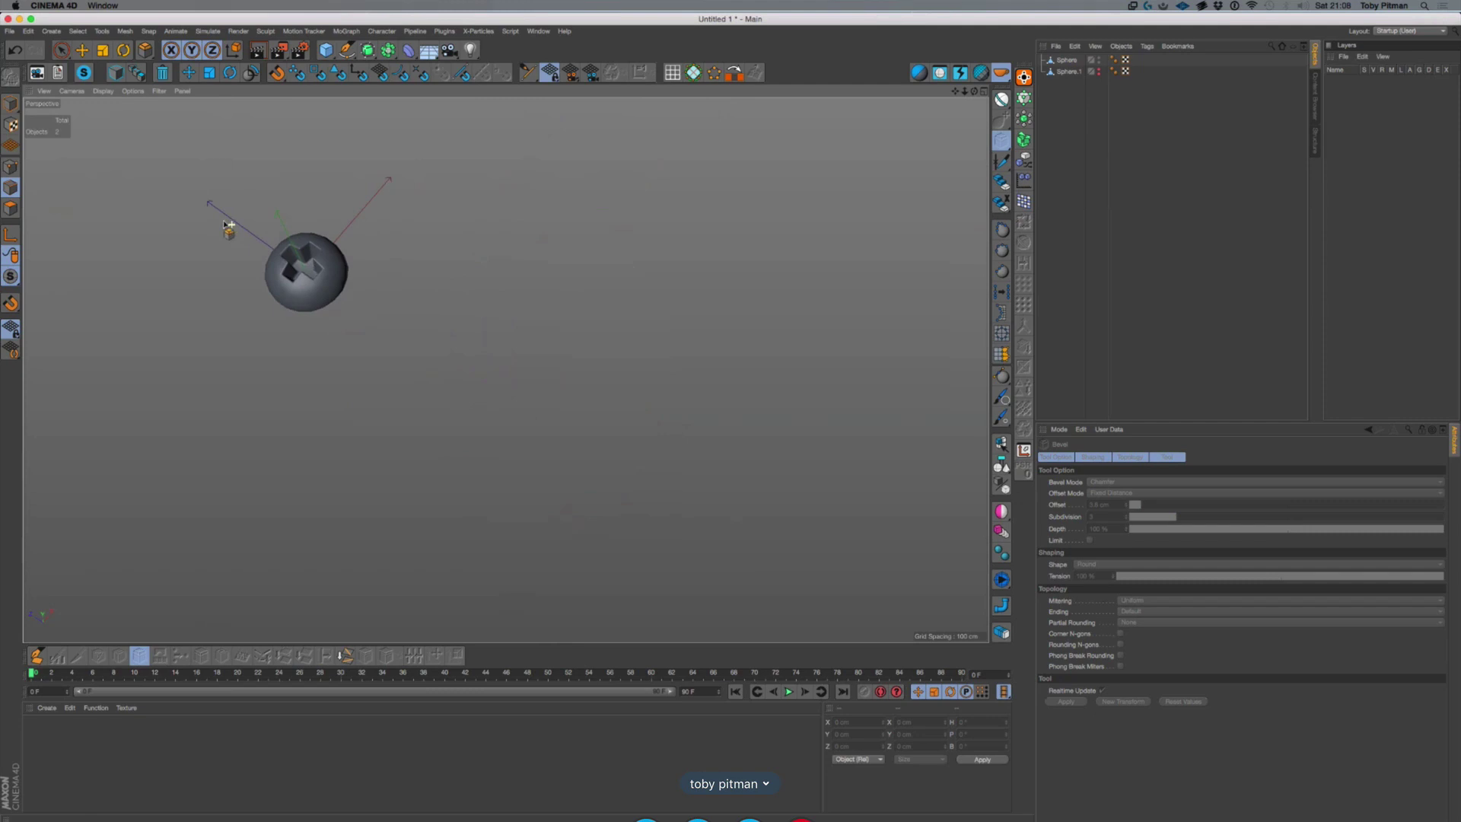
{"action": "scroll", "coordinate": [215, 216], "scroll_direction": "up", "scroll_amount": 1}
{"action": "middle_click_drag", "start_coordinate": [291, 259], "coordinate": [472, 359], "text": "alt"}
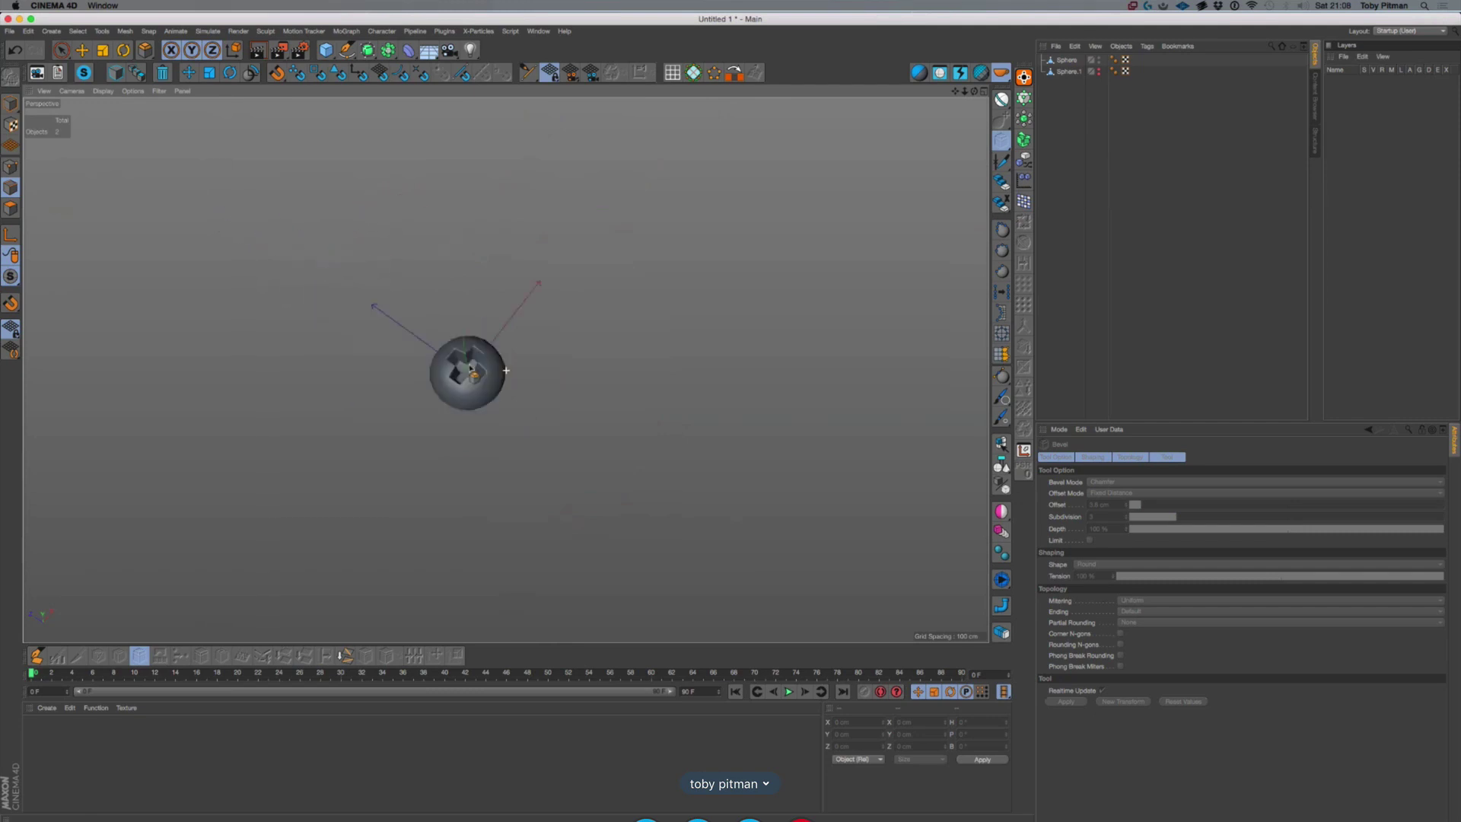
{"action": "scroll", "coordinate": [505, 364], "scroll_direction": "down", "scroll_amount": 5}
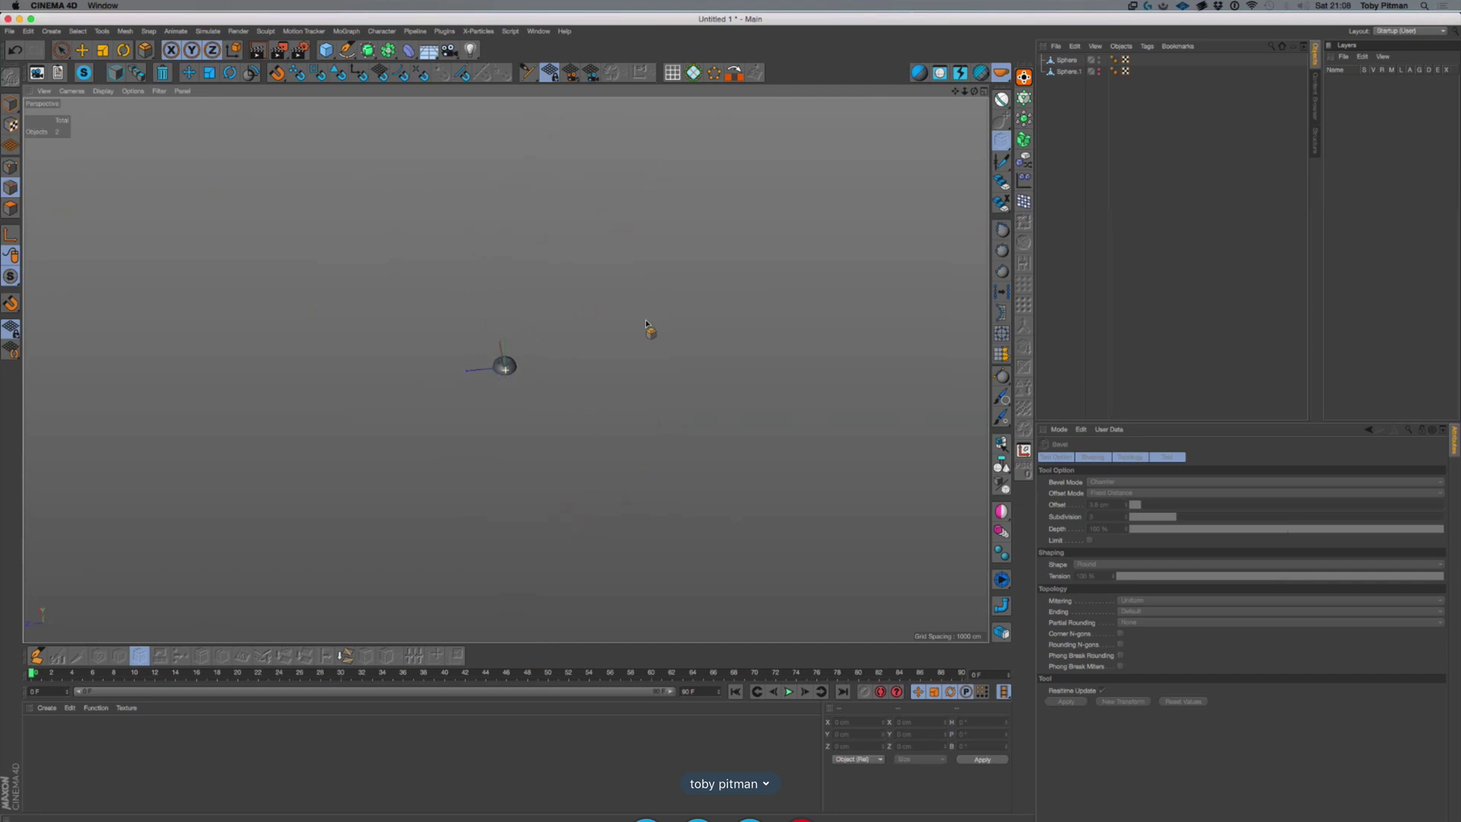
{"action": "left_click", "coordinate": [1065, 100]}
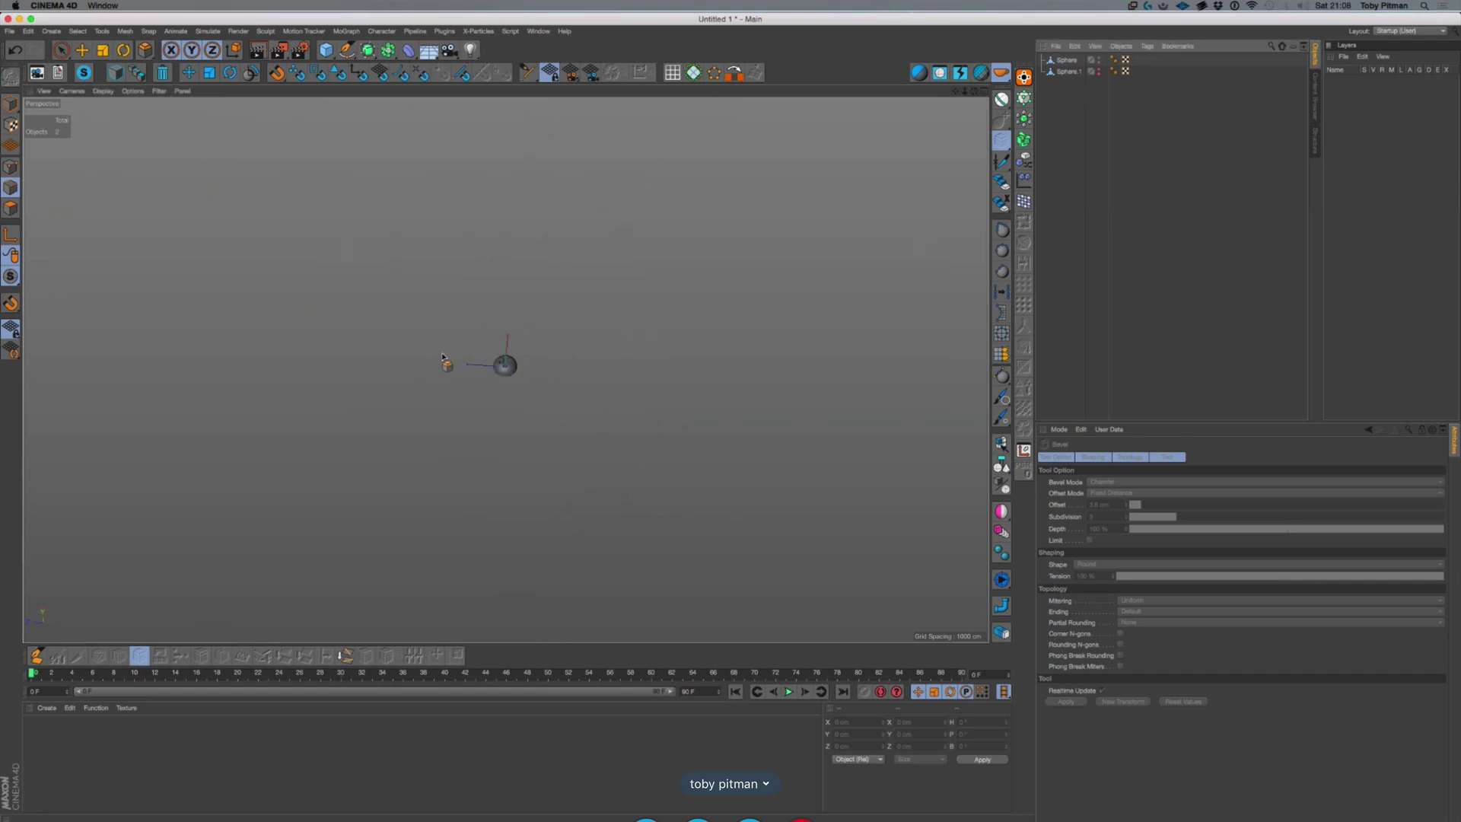
{"action": "scroll", "coordinate": [438, 350], "scroll_direction": "down", "scroll_amount": 1}
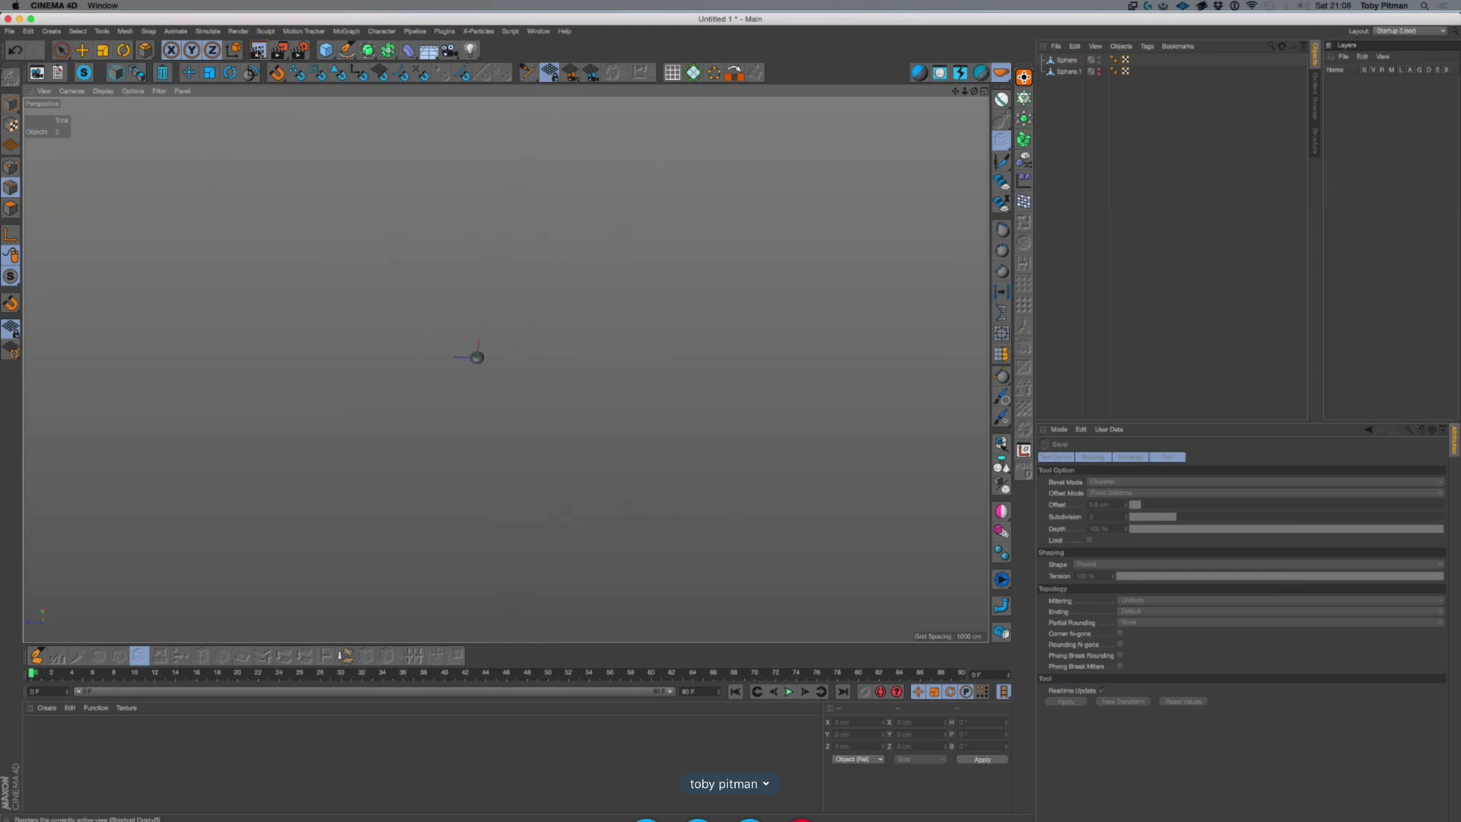
{"action": "key", "text": "ctrl+r"}
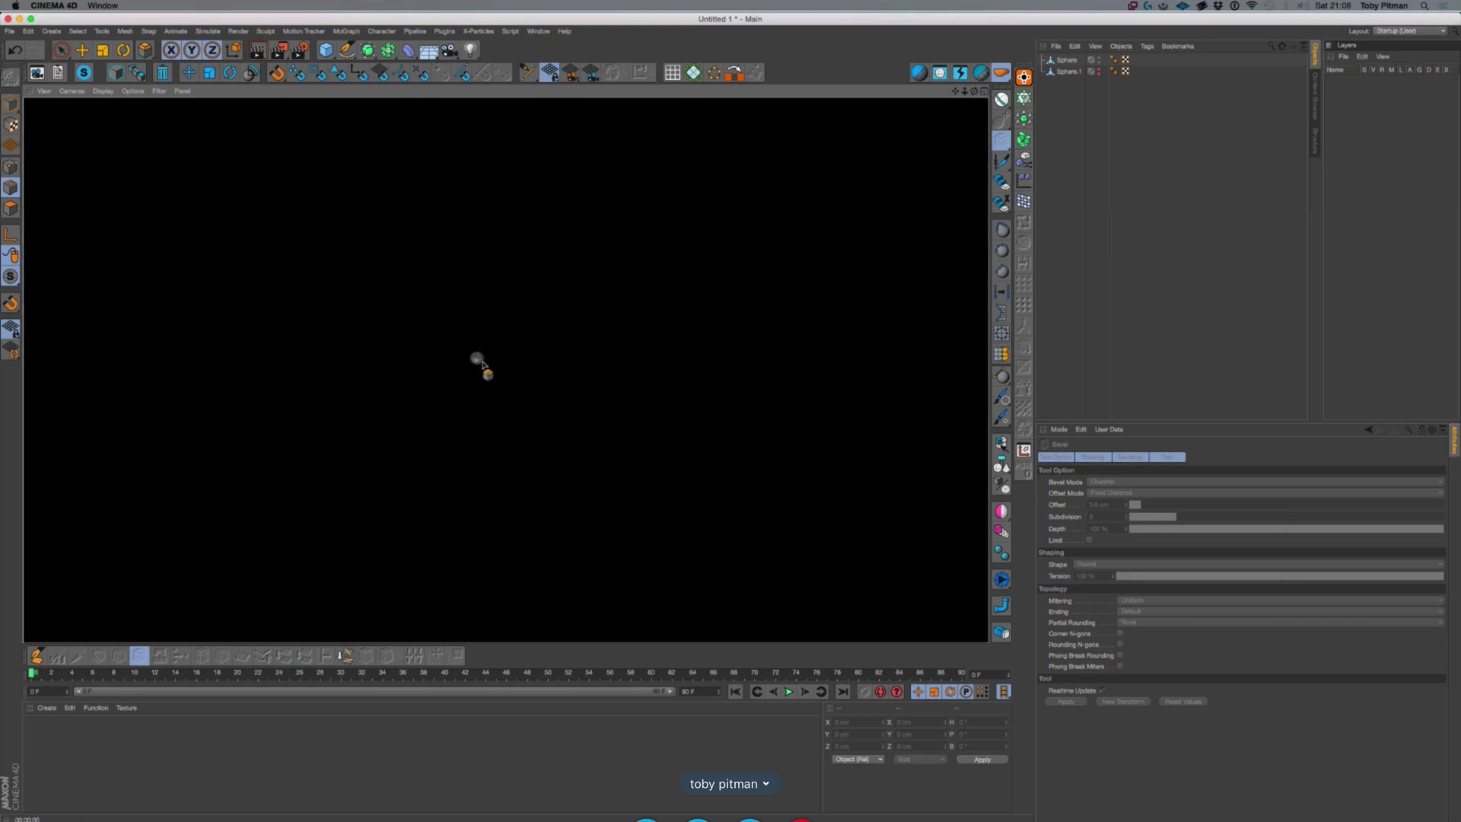
Render the dome from a closer distance and examine its outline and cross recess from several distances
{"action": "scroll", "coordinate": [462, 373], "scroll_direction": "up", "scroll_amount": 2}
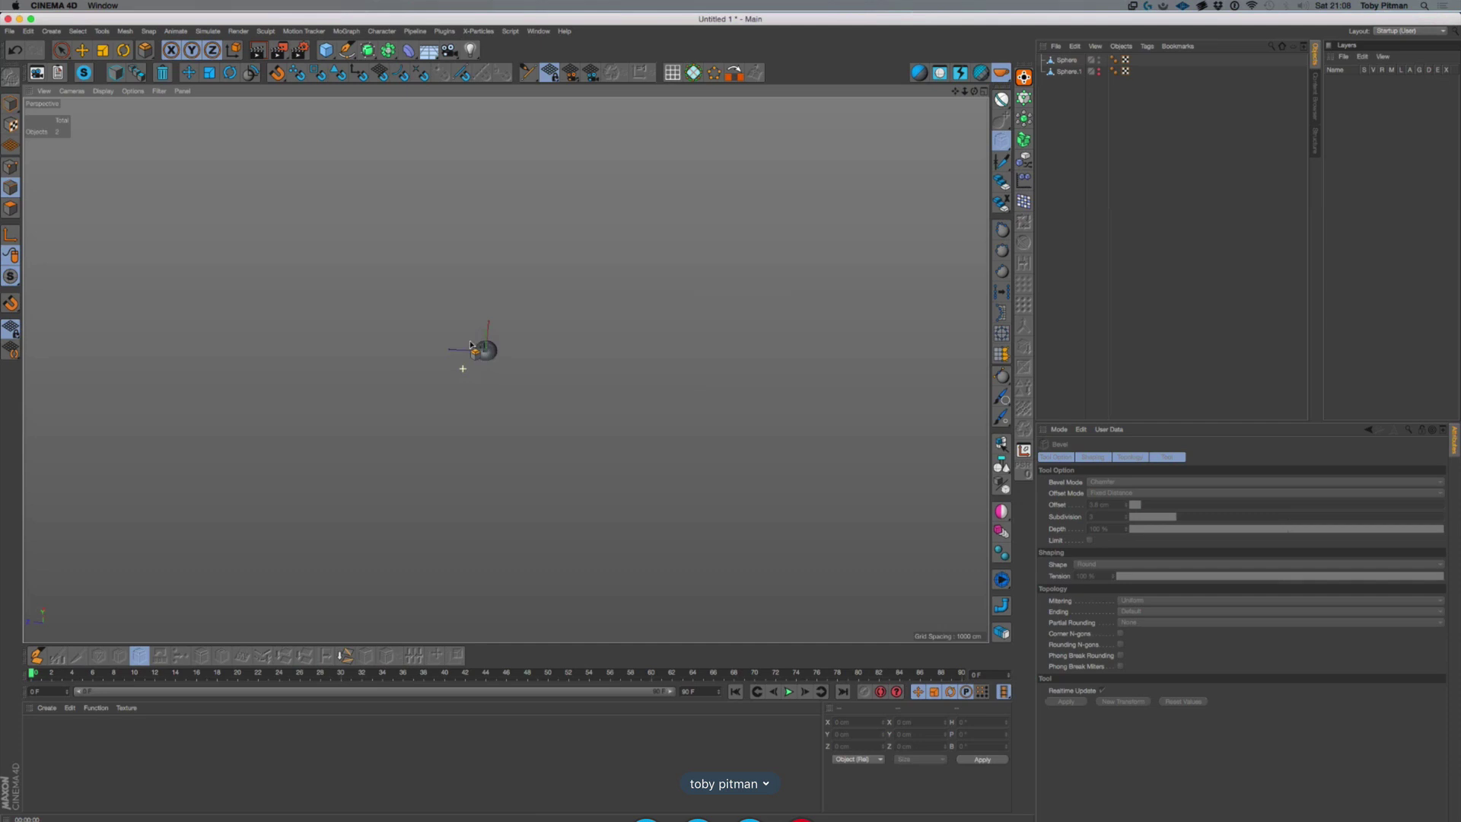
{"action": "scroll", "coordinate": [470, 343], "scroll_direction": "up", "scroll_amount": 5}
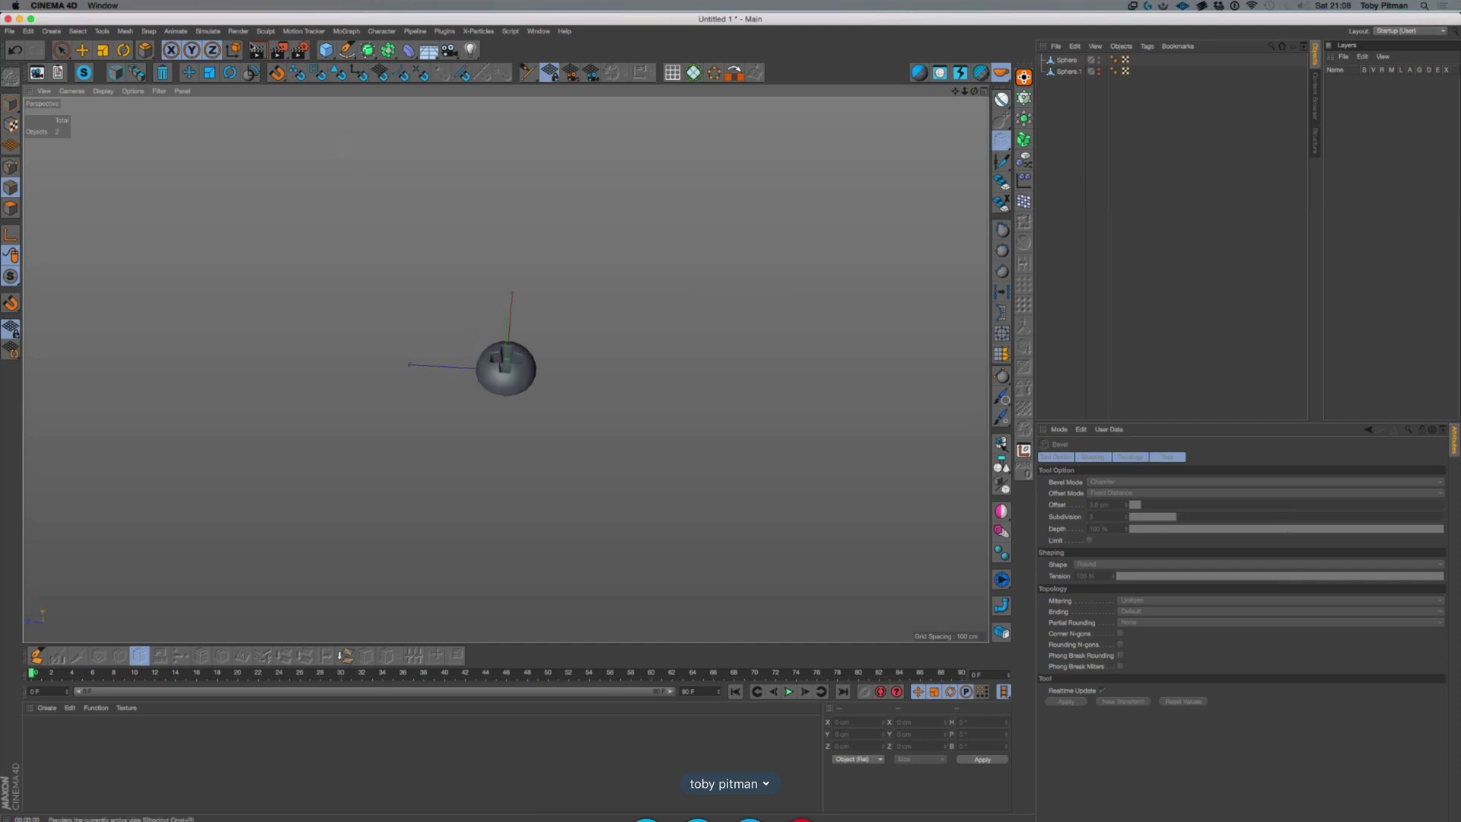
{"action": "left_click", "coordinate": [257, 51]}
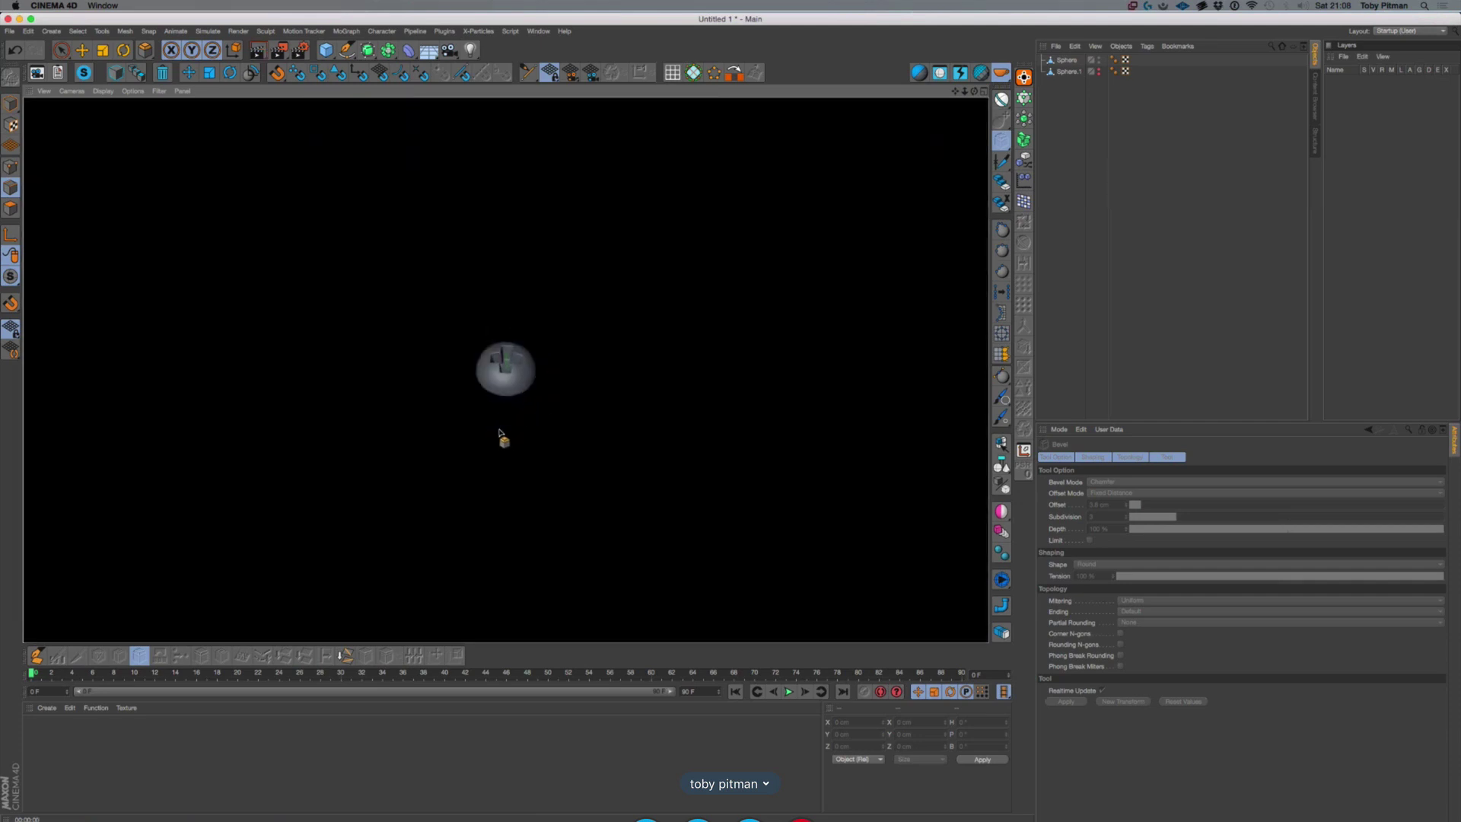
{"action": "left_click", "coordinate": [502, 433]}
{"action": "scroll", "coordinate": [528, 436], "scroll_direction": "down", "scroll_amount": 3}
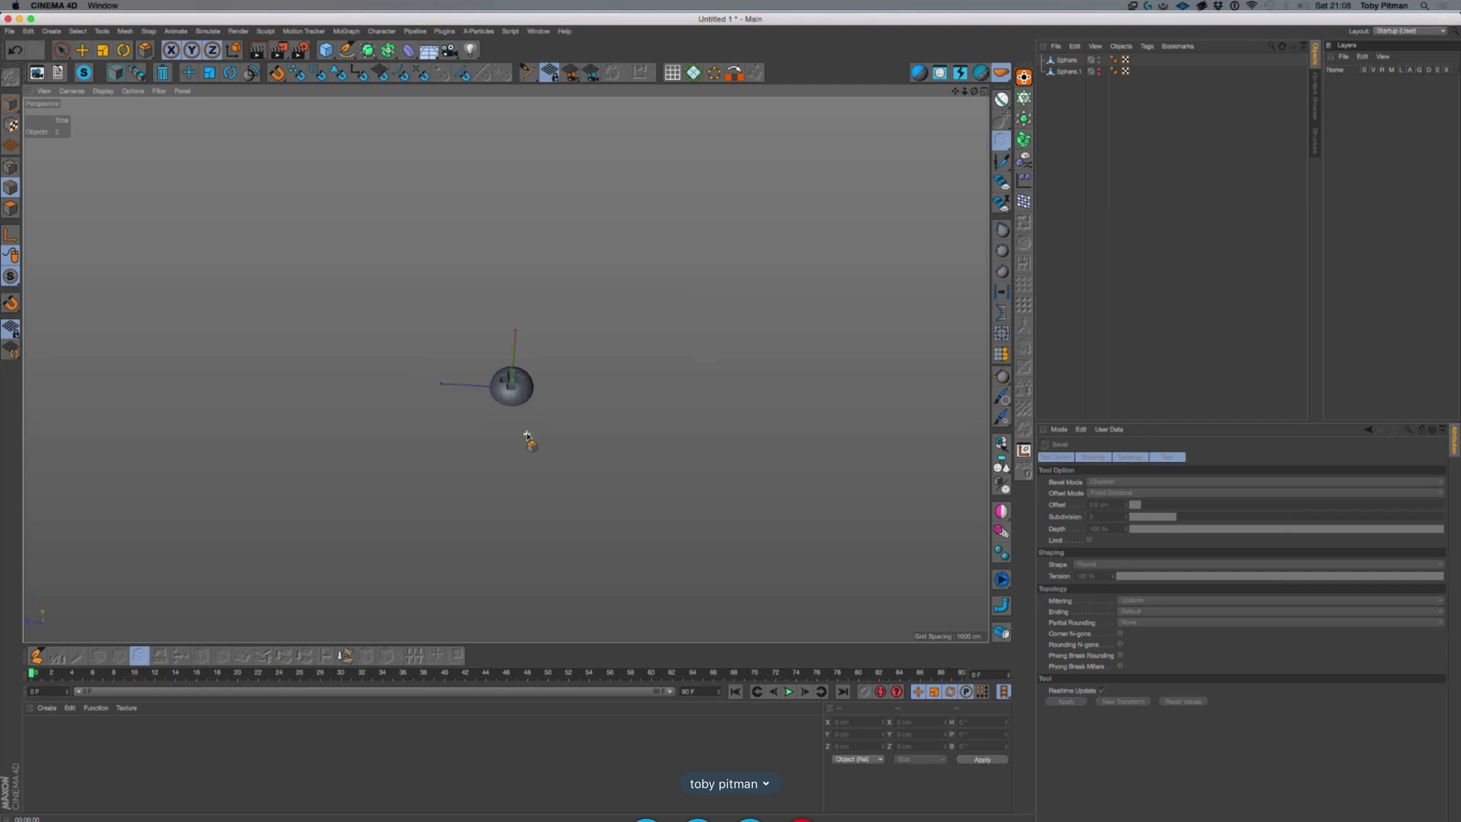
{"action": "scroll", "coordinate": [502, 369], "scroll_direction": "up", "scroll_amount": 5}
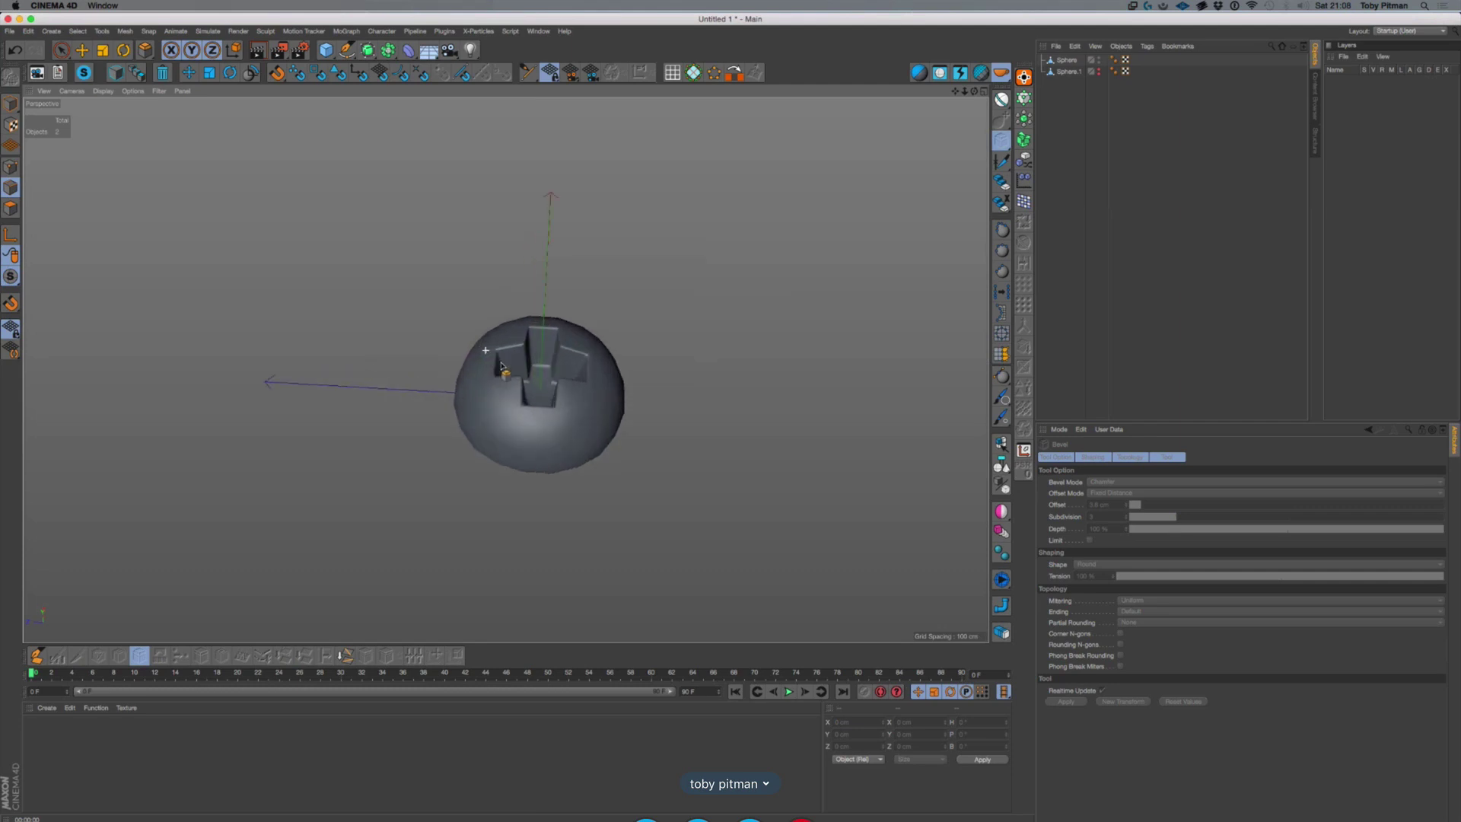
{"action": "left_click_drag", "start_coordinate": [500, 365], "coordinate": [466, 423], "text": "alt"}
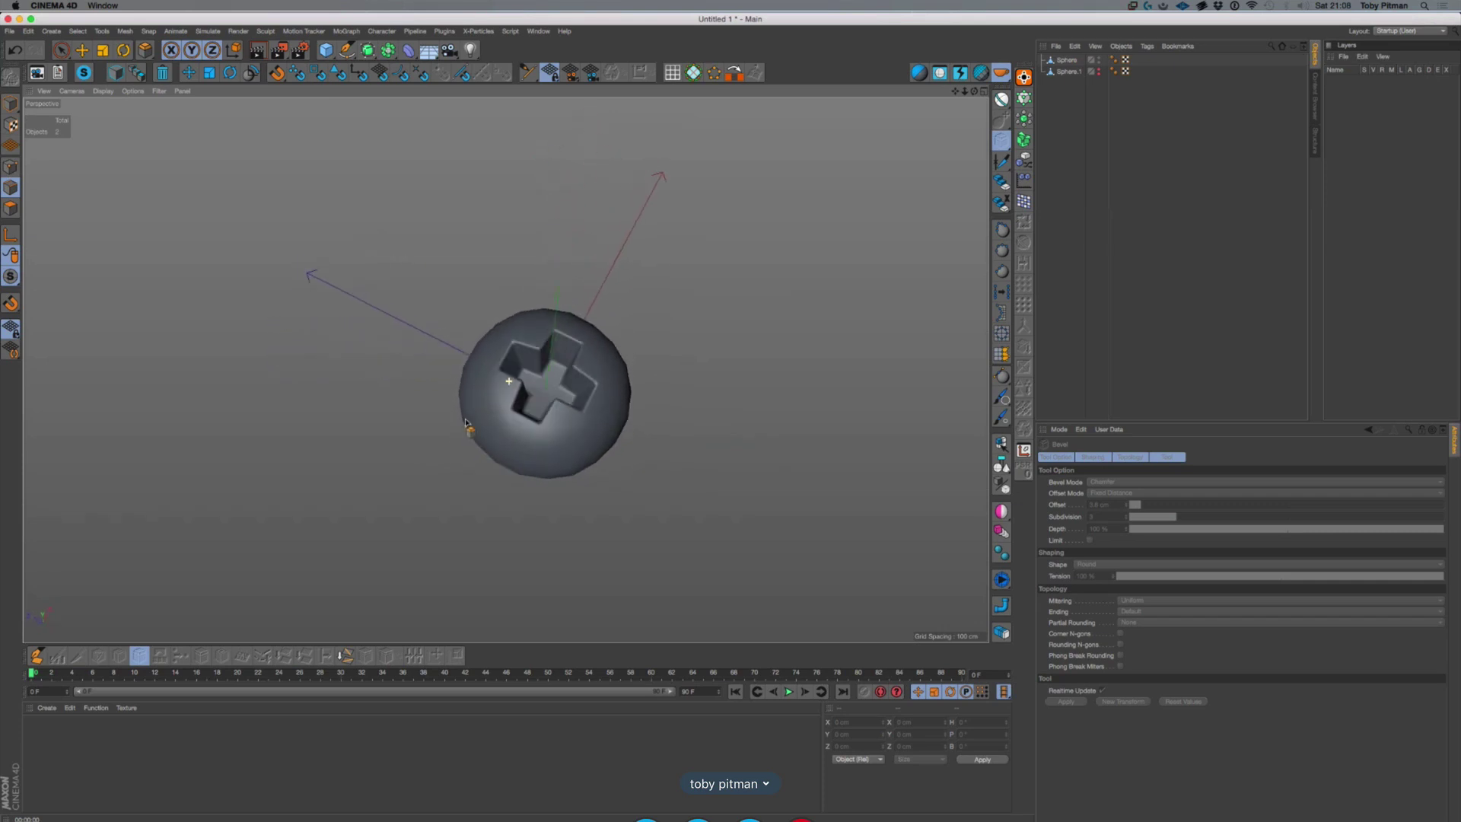
{"action": "right_click_drag", "start_coordinate": [505, 423], "coordinate": [582, 426], "text": "alt"}
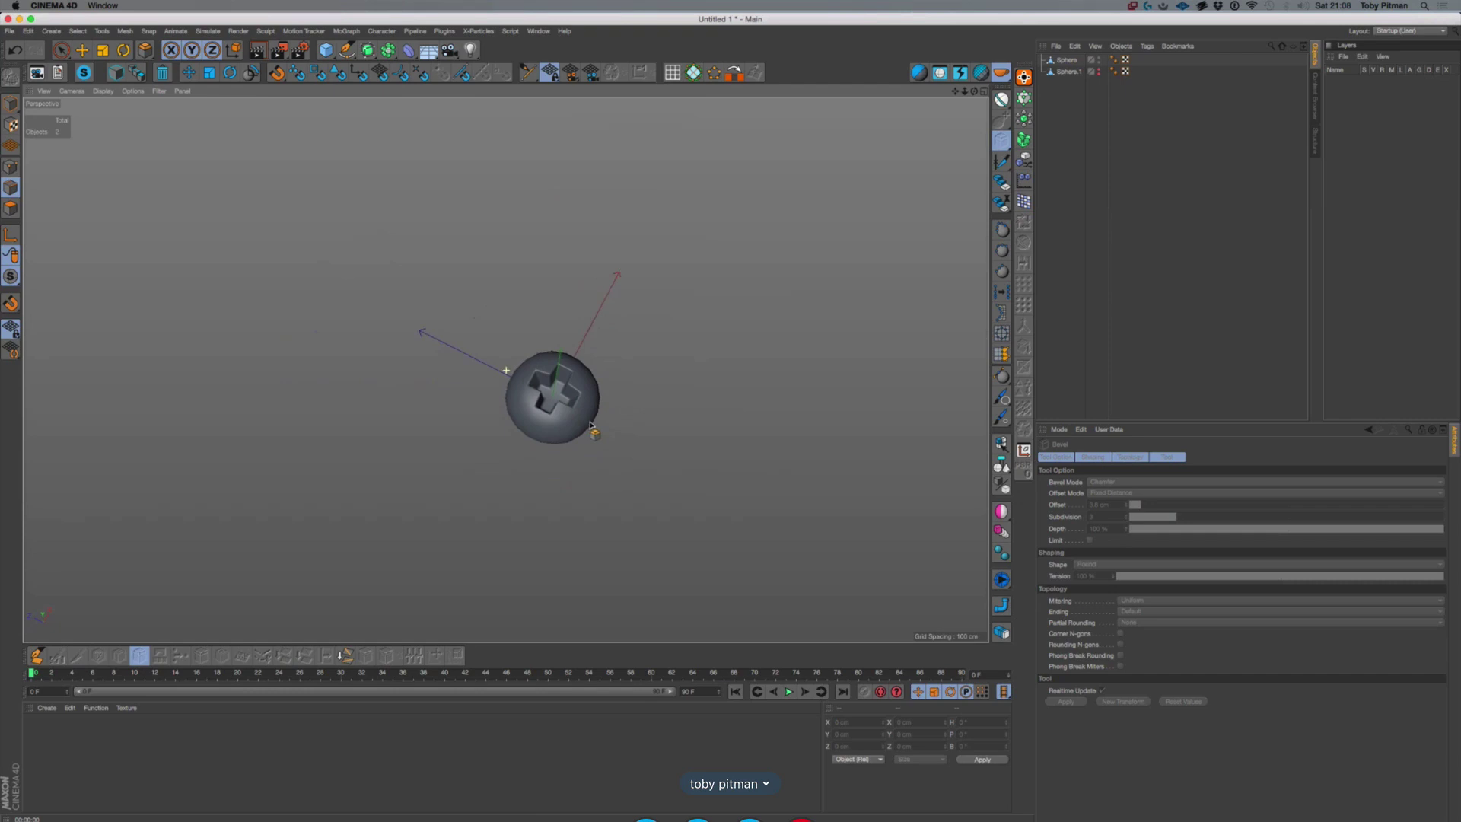
{"action": "left_click_drag", "start_coordinate": [591, 425], "coordinate": [557, 382]}
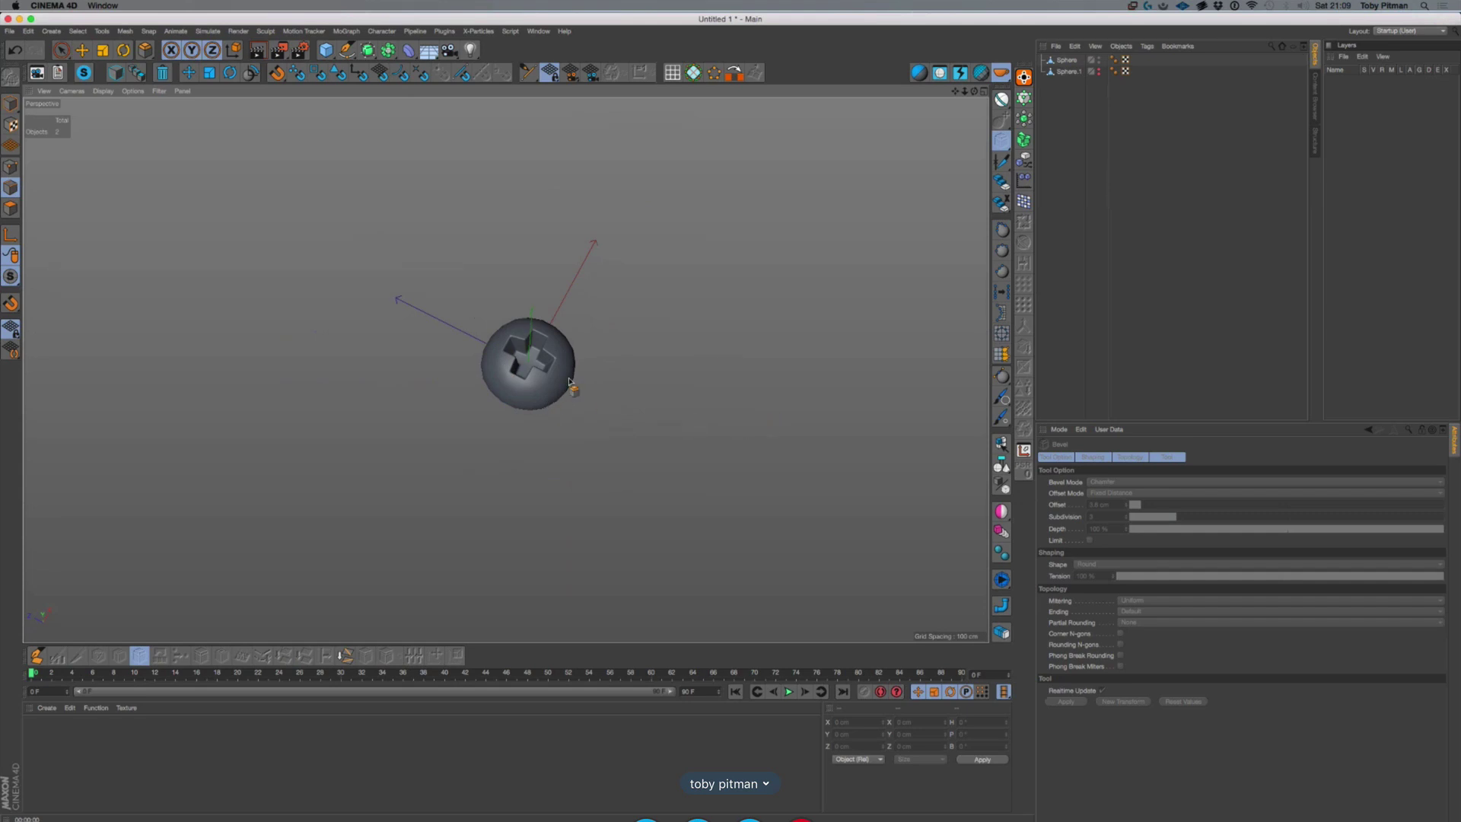
Hide the recessed dome, then show and select the plain half-sphere copy Sphere.1
{"action": "left_click", "coordinate": [1099, 61]}
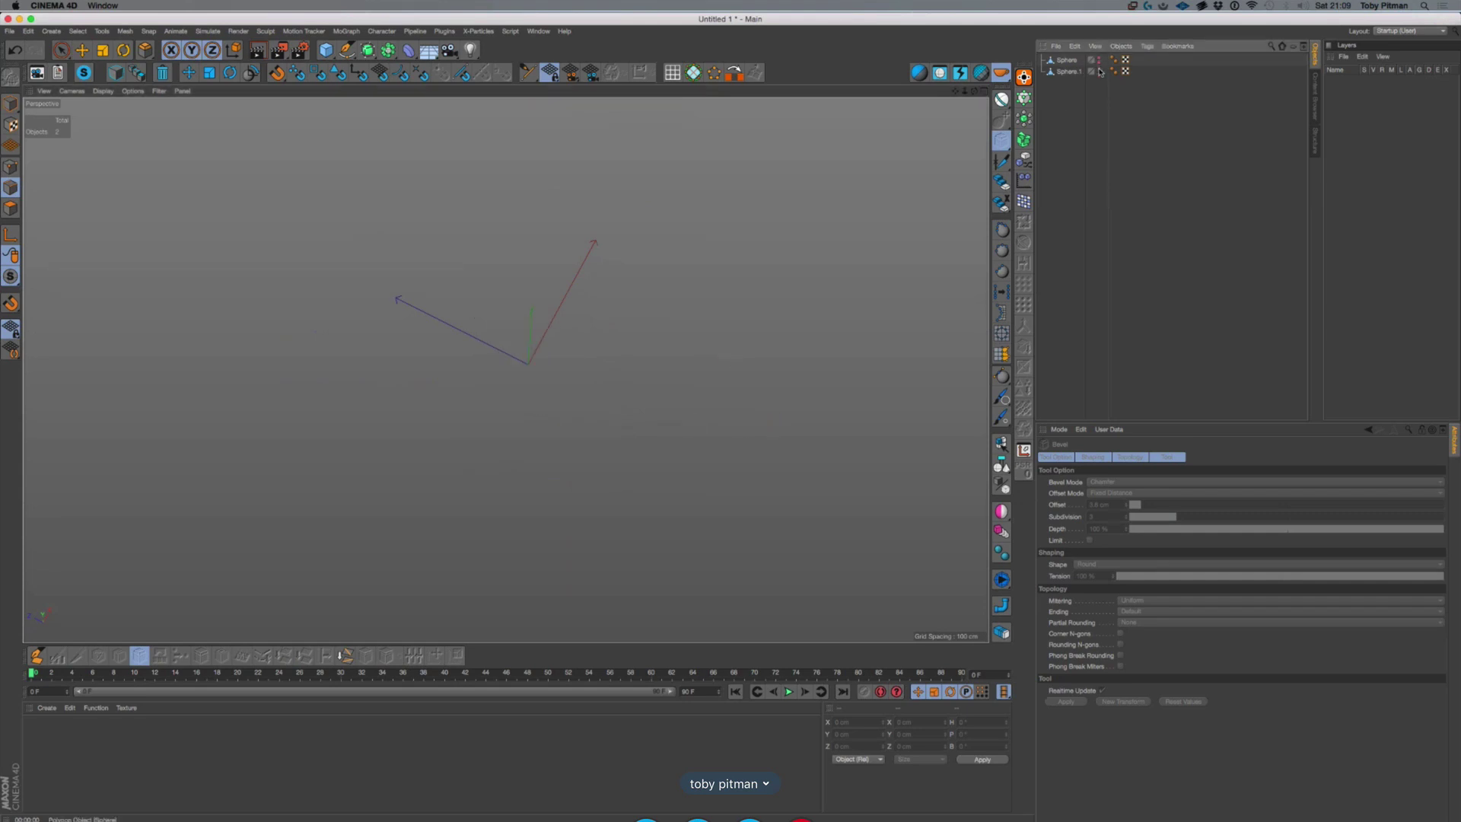
{"action": "left_click", "coordinate": [1099, 71]}
{"action": "left_click", "coordinate": [1071, 71]}
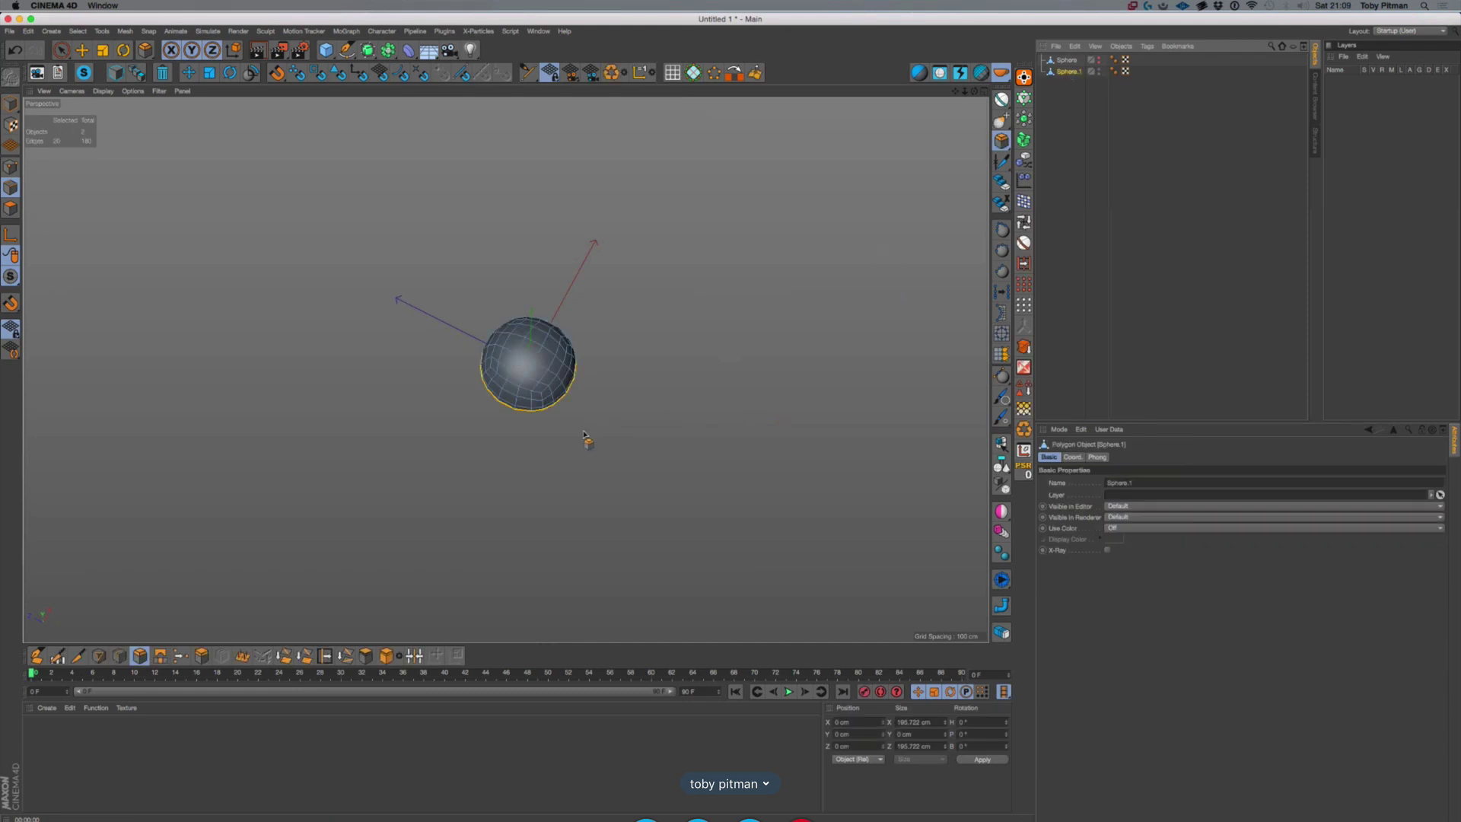
{"action": "scroll", "coordinate": [574, 428], "scroll_direction": "up", "scroll_amount": 4}
{"action": "scroll", "coordinate": [483, 317], "scroll_direction": "up", "scroll_amount": 5}
{"action": "left_click_drag", "start_coordinate": [498, 314], "coordinate": [491, 207], "text": "alt"}
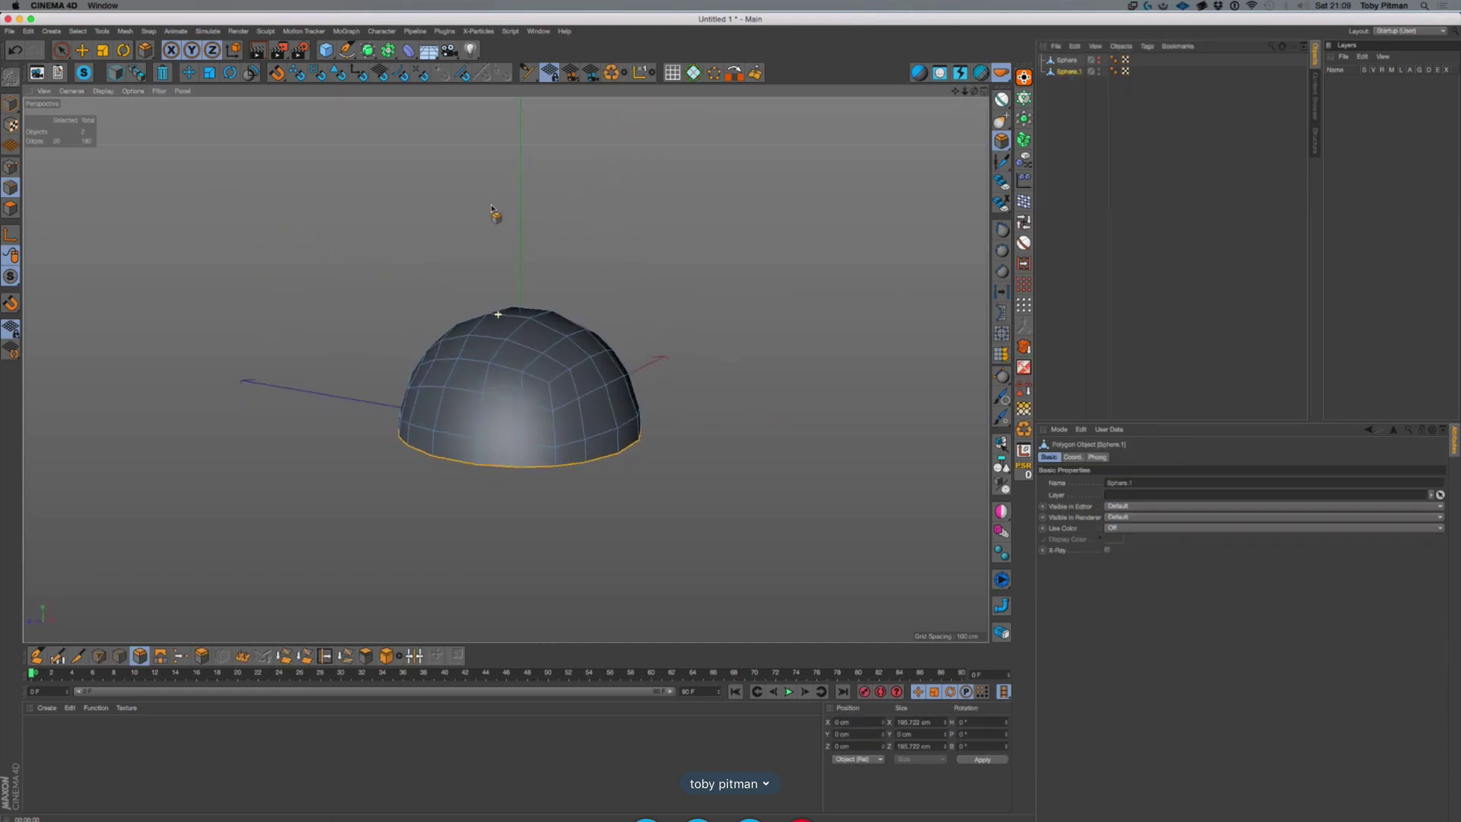
Select all polygons of the half-sphere copy and scale them flat along Y into a disc
{"action": "left_click", "coordinate": [10, 208]}
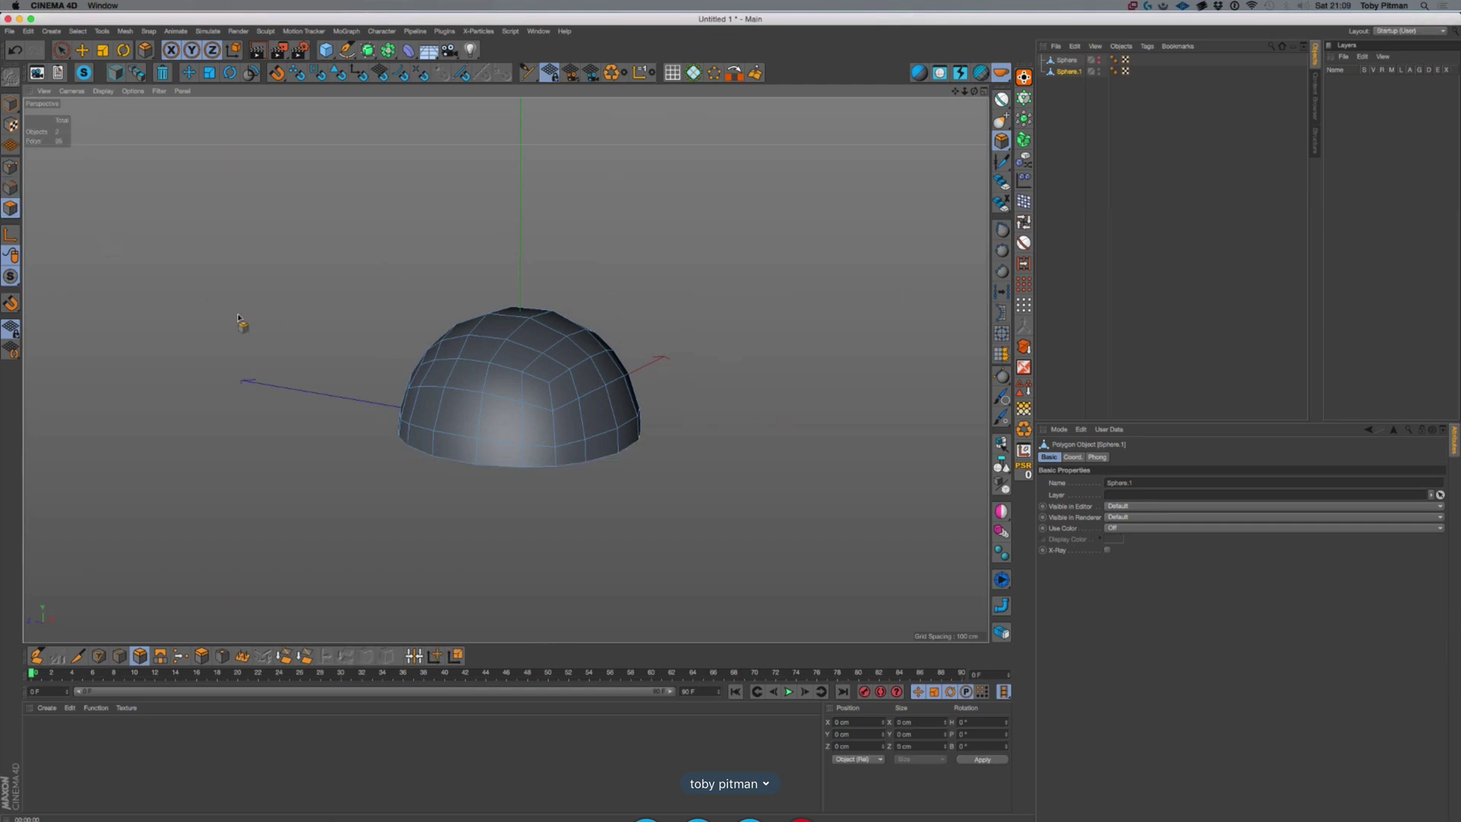
{"action": "key", "text": "super+a"}
{"action": "left_click_drag", "start_coordinate": [379, 410], "coordinate": [320, 398], "text": "alt"}
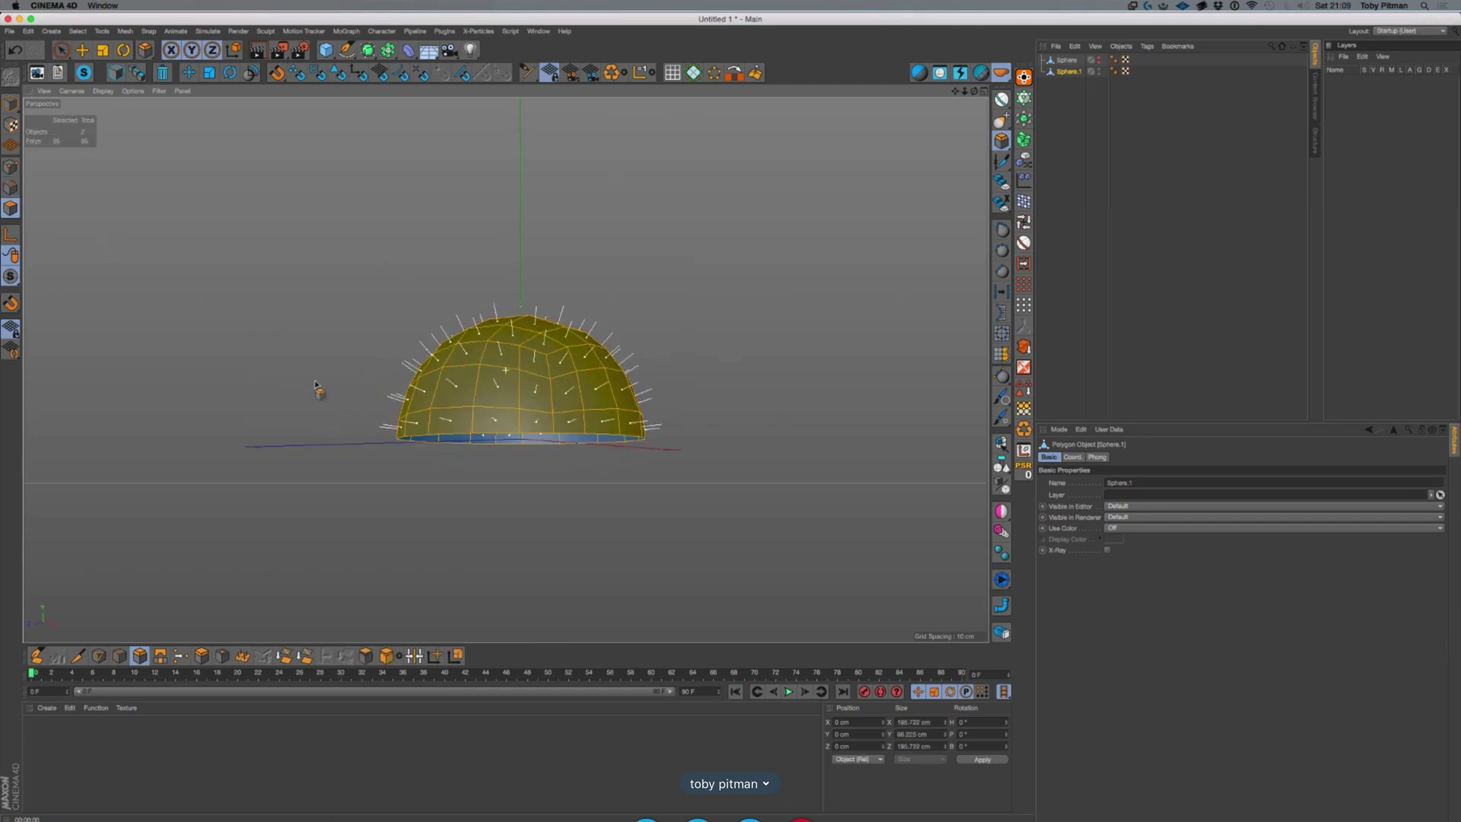
{"action": "left_click", "coordinate": [103, 51]}
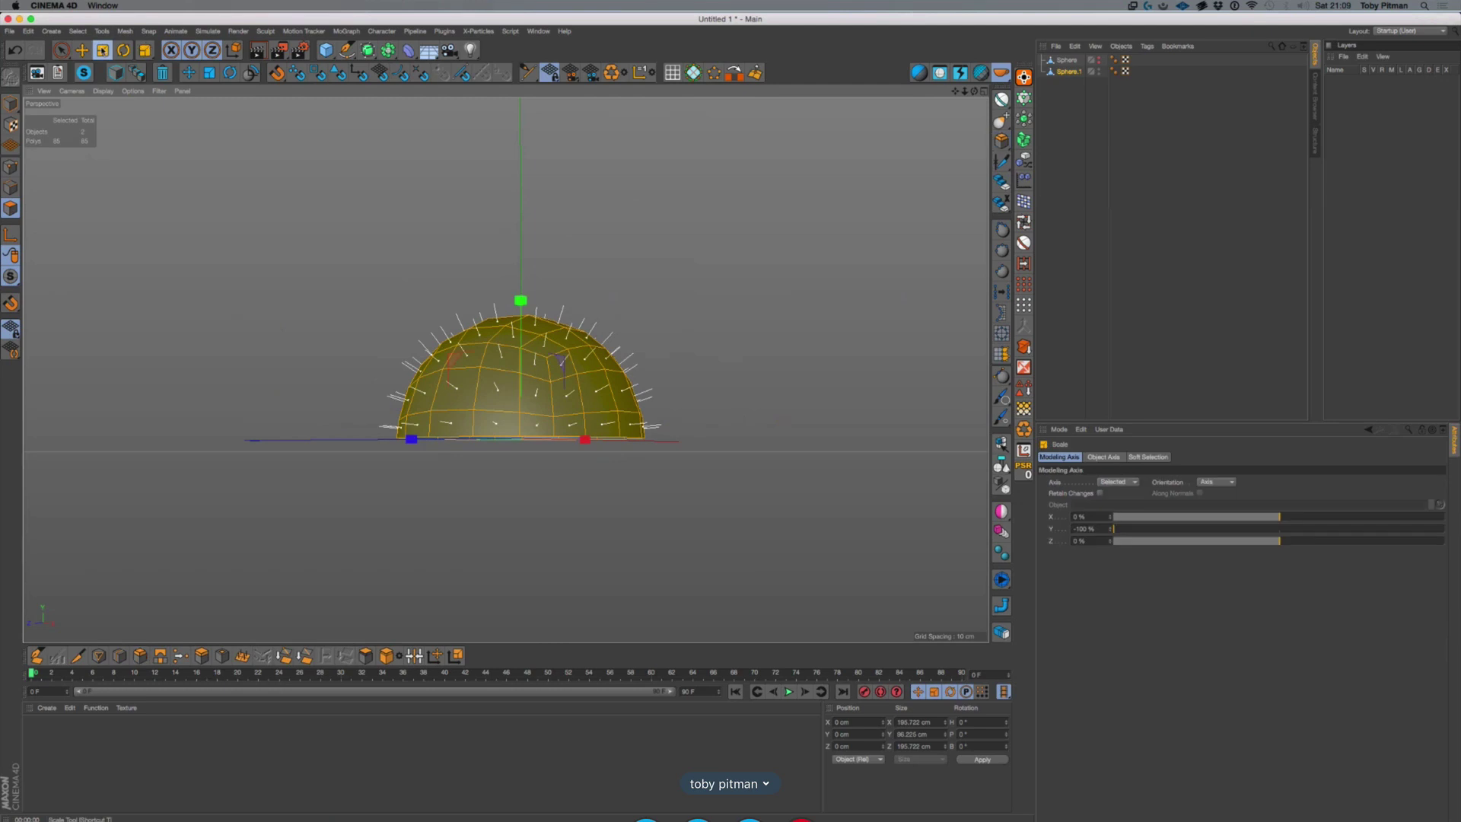
{"action": "left_click_drag", "start_coordinate": [521, 302], "coordinate": [530, 520]}
{"action": "scroll", "coordinate": [504, 450], "scroll_direction": "up", "scroll_amount": 4}
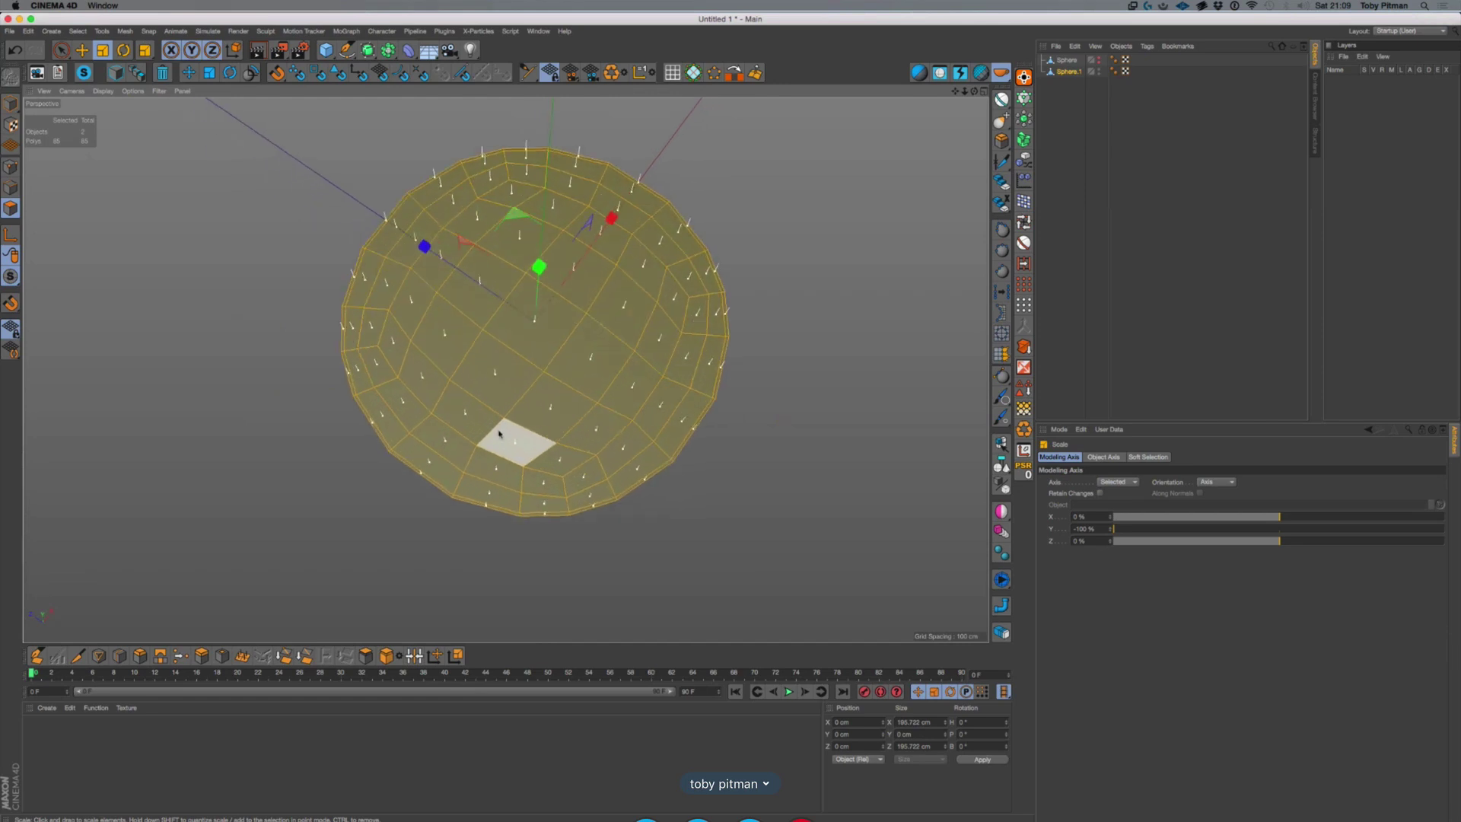
Dissolve the two inner edge loops nearest the flattened disc's outer edge, one after the other
{"action": "left_click", "coordinate": [11, 187]}
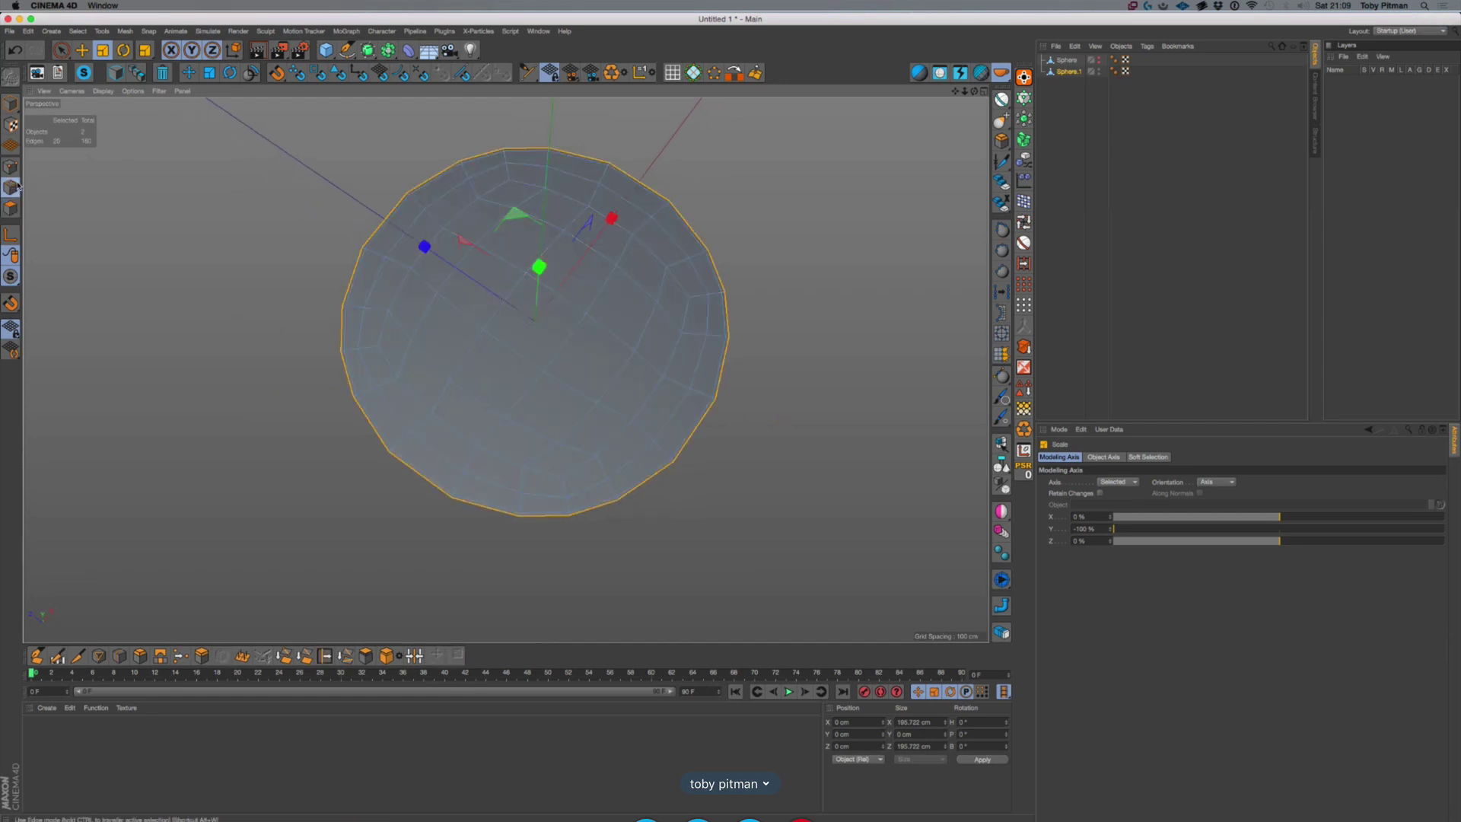
{"action": "double_click", "coordinate": [427, 188]}
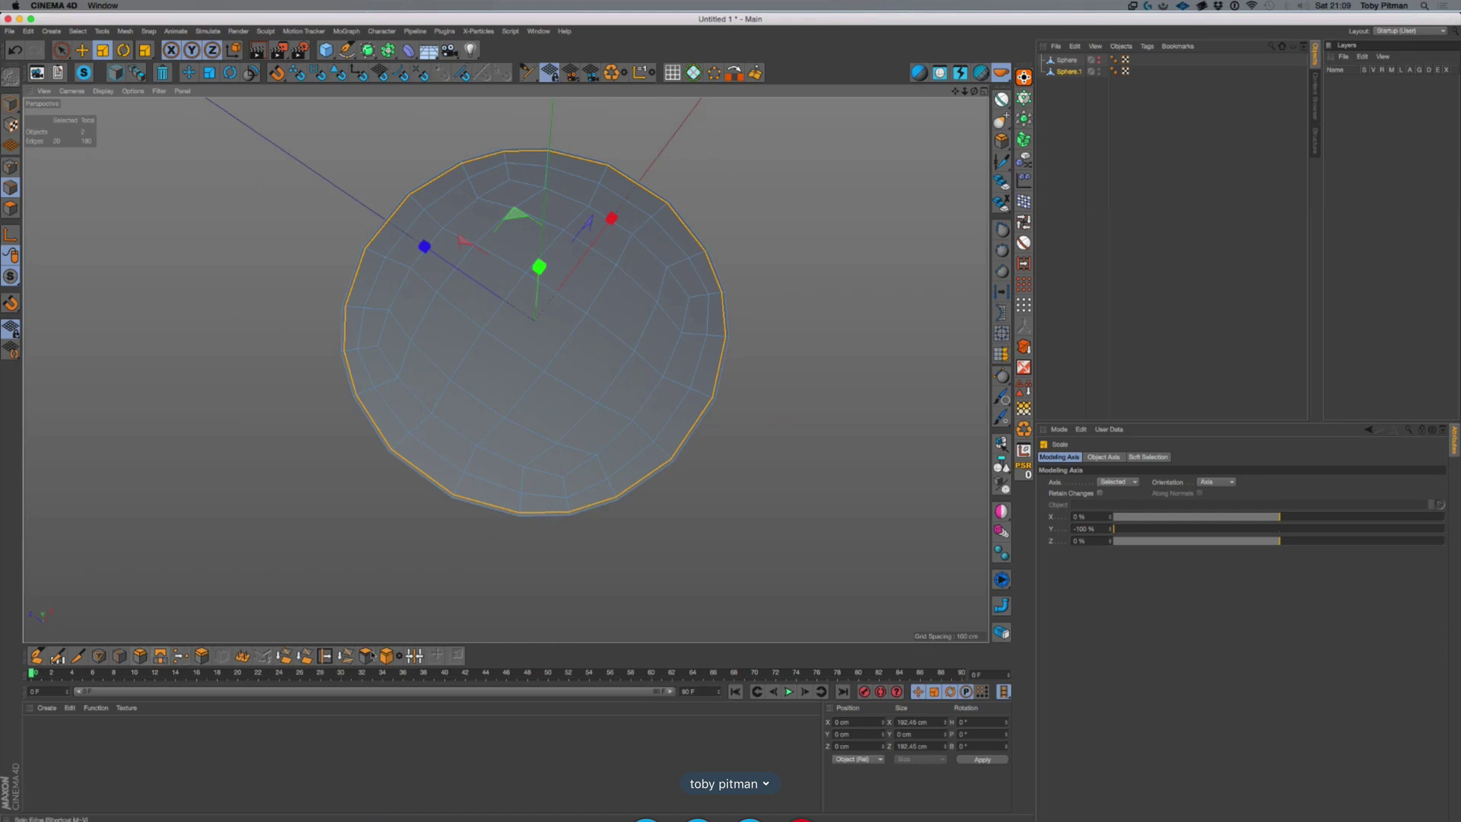
{"action": "left_click", "coordinate": [283, 656]}
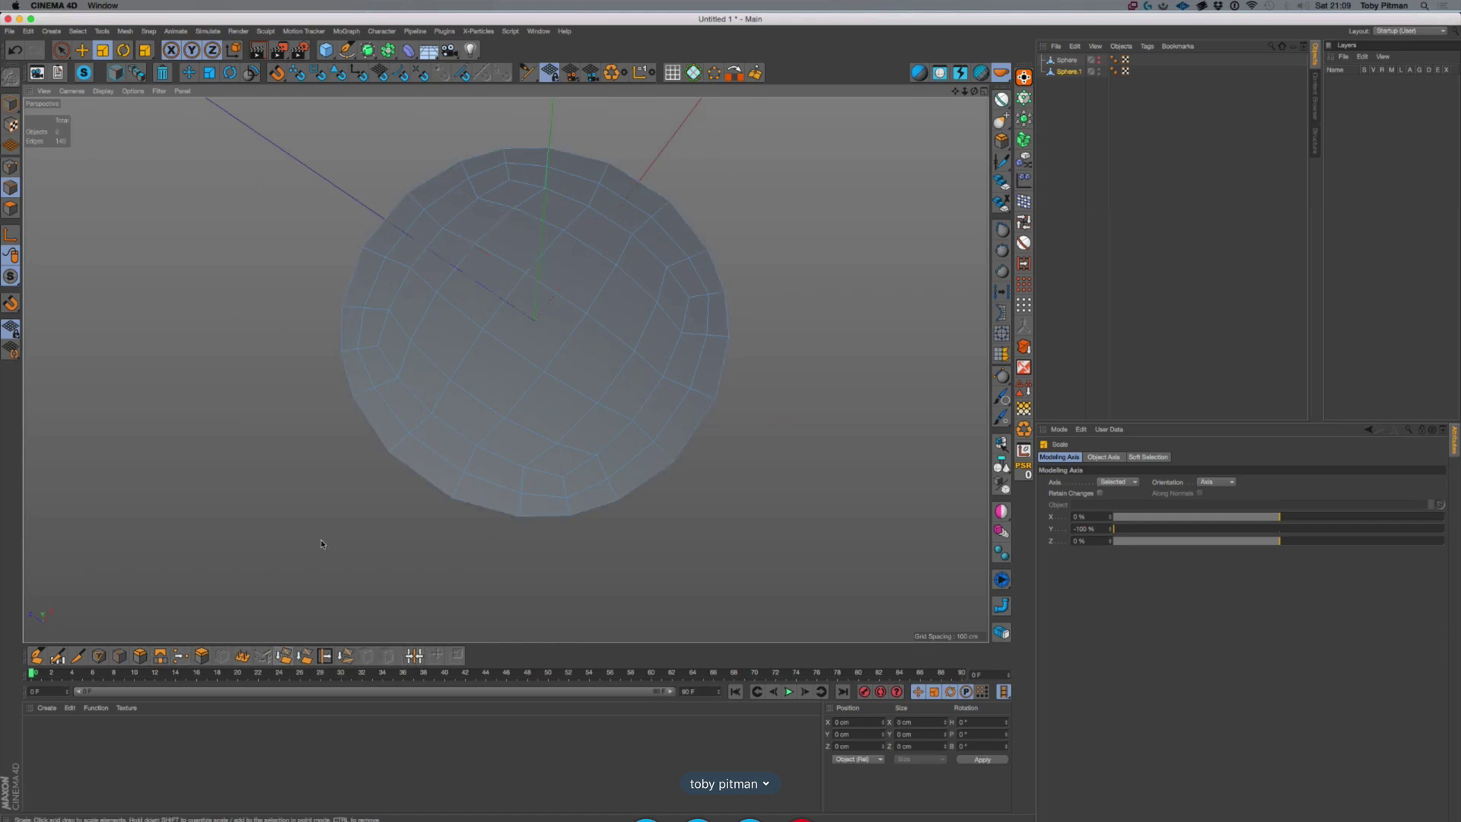
{"action": "double_click", "coordinate": [684, 409]}
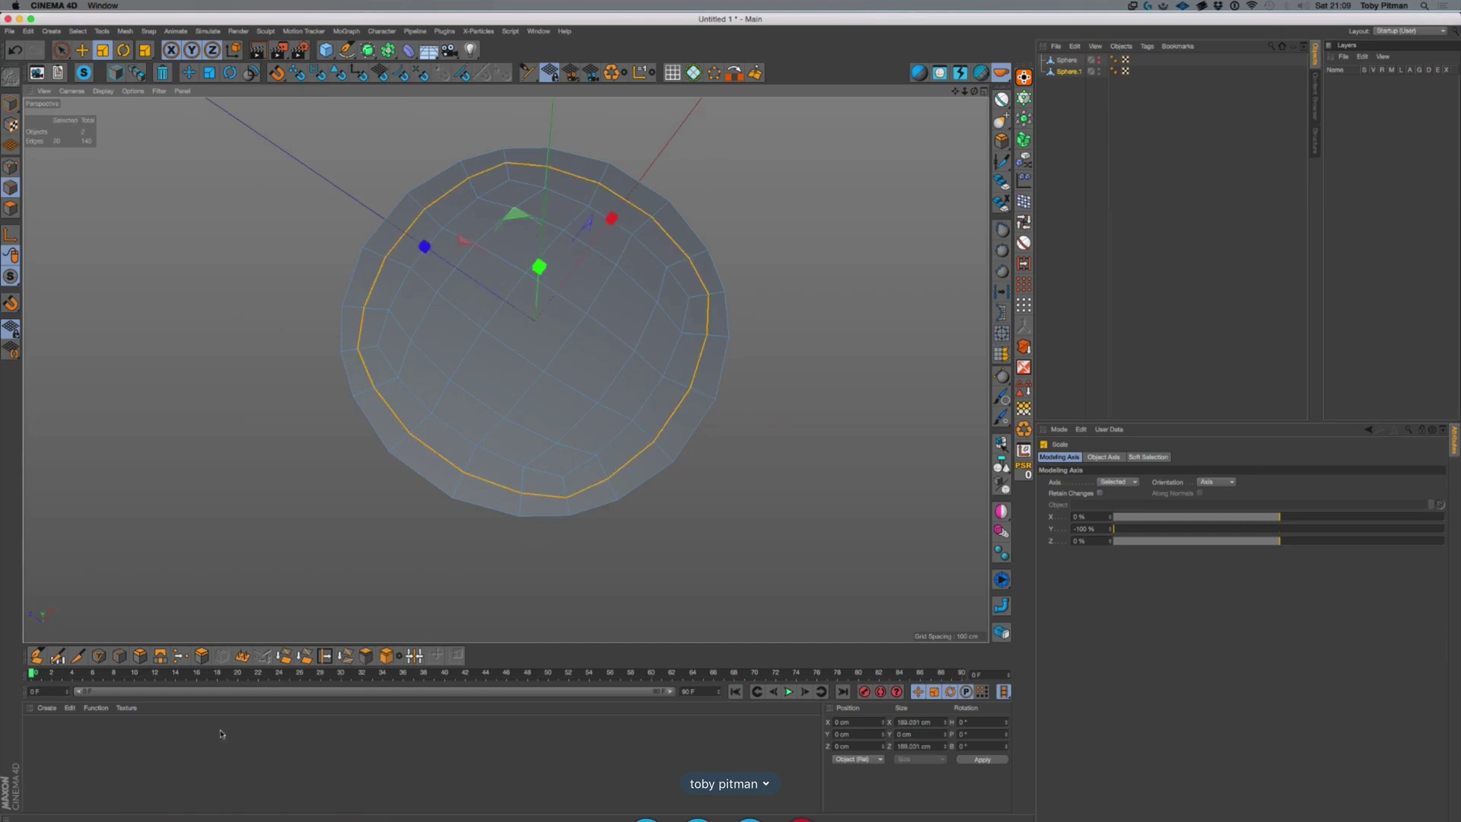
{"action": "left_click", "coordinate": [284, 655]}
Select the five central polygons forming a cross and extrude them about 44 cm downward as a recess
{"action": "left_click_drag", "start_coordinate": [352, 574], "coordinate": [344, 536], "text": "alt"}
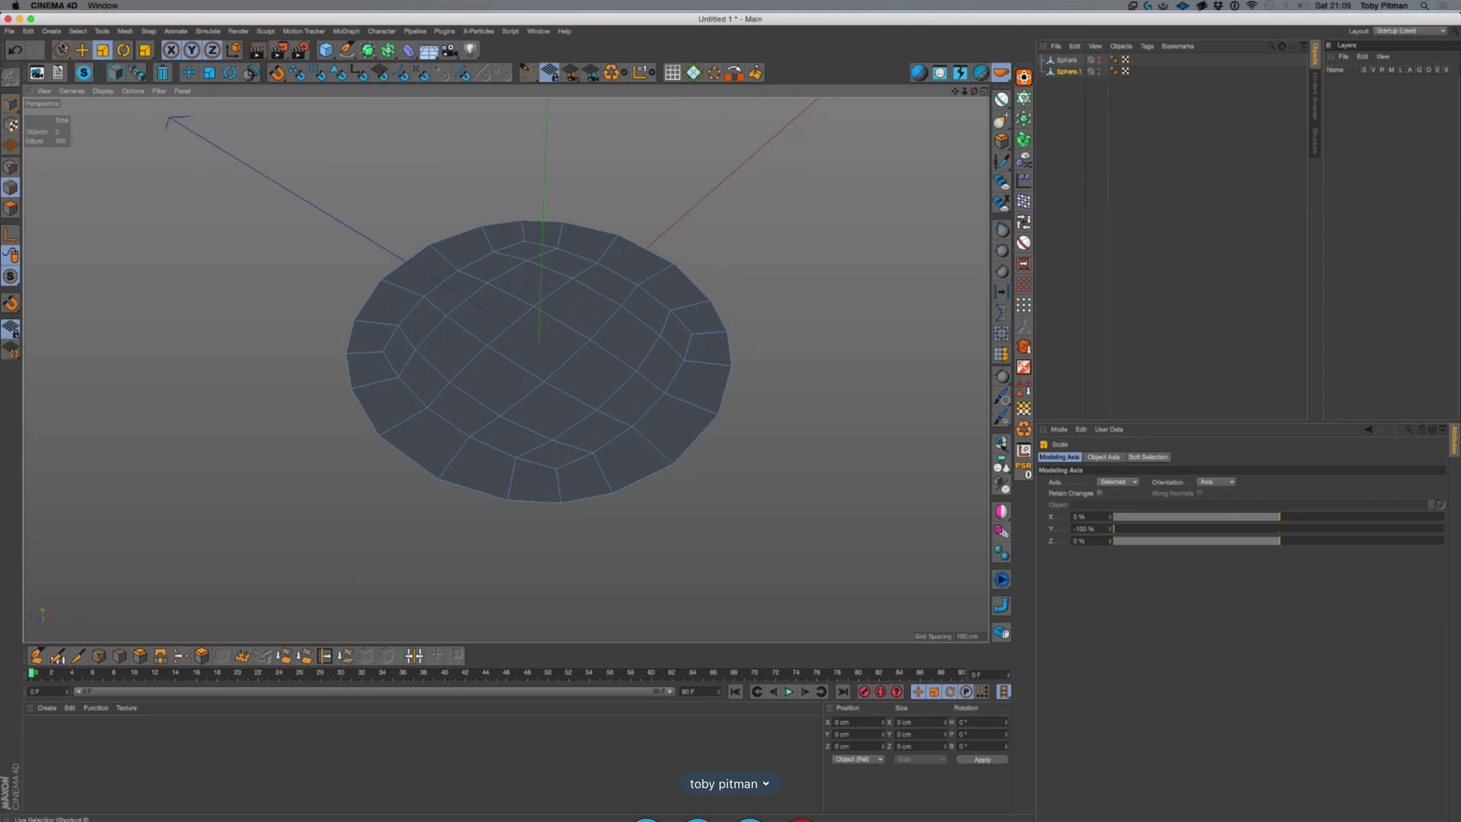
{"action": "left_click", "coordinate": [61, 50]}
{"action": "left_click", "coordinate": [11, 208]}
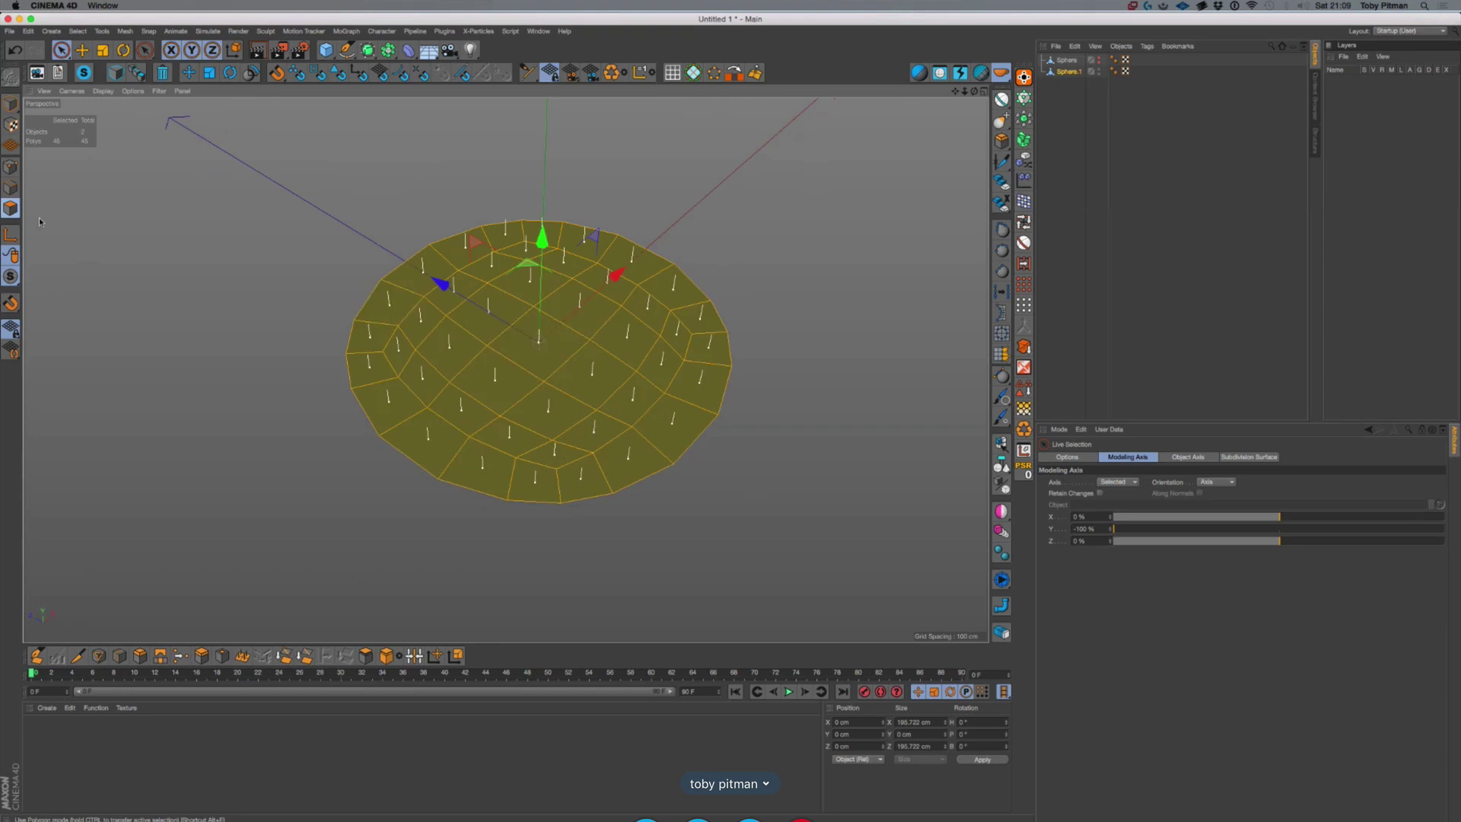
{"action": "left_click", "coordinate": [531, 335]}
{"action": "left_click_drag", "start_coordinate": [531, 335], "coordinate": [594, 377], "text": "shift"}
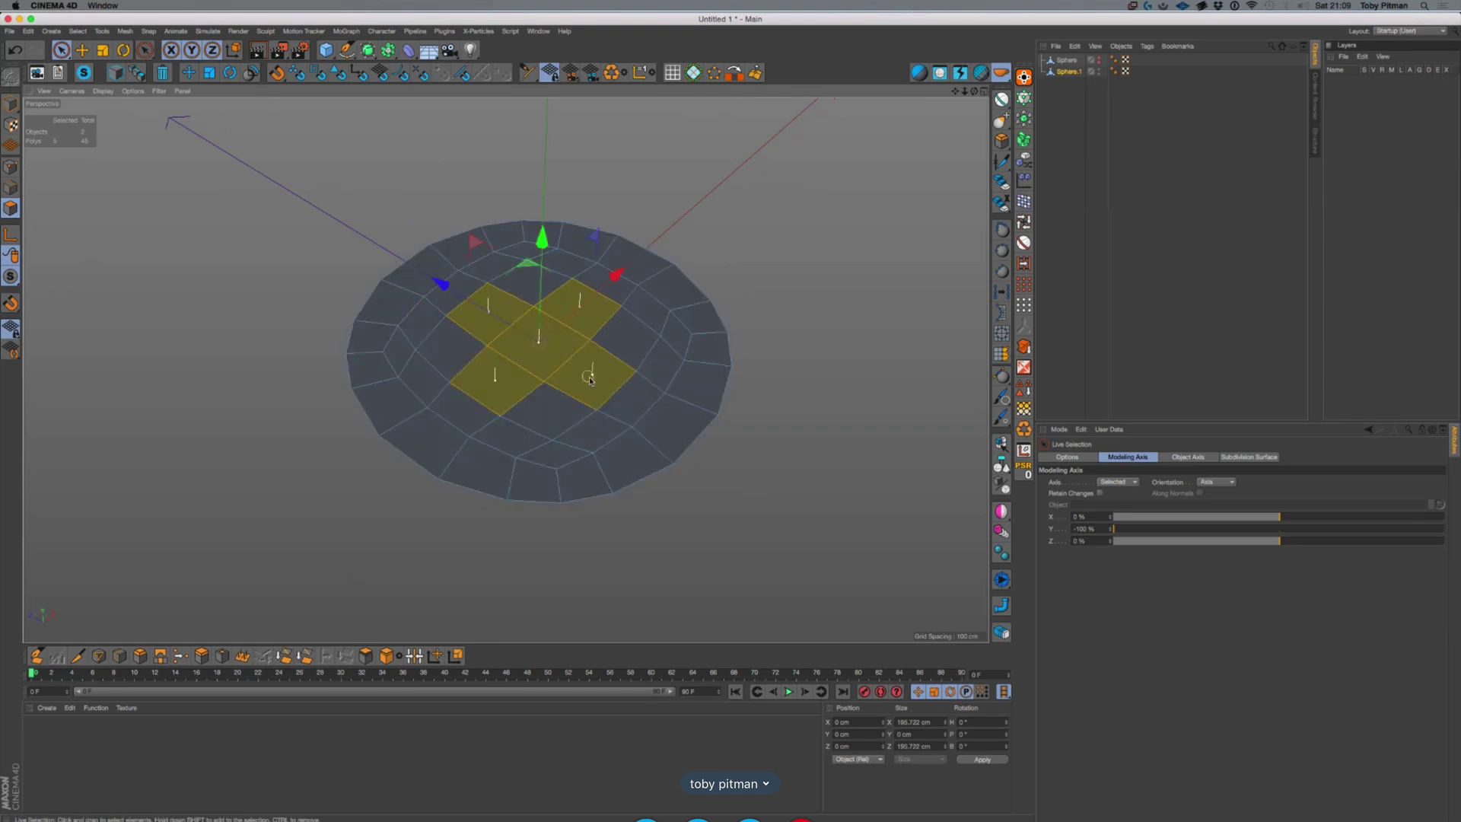
{"action": "left_click_drag", "start_coordinate": [544, 247], "coordinate": [544, 323]}
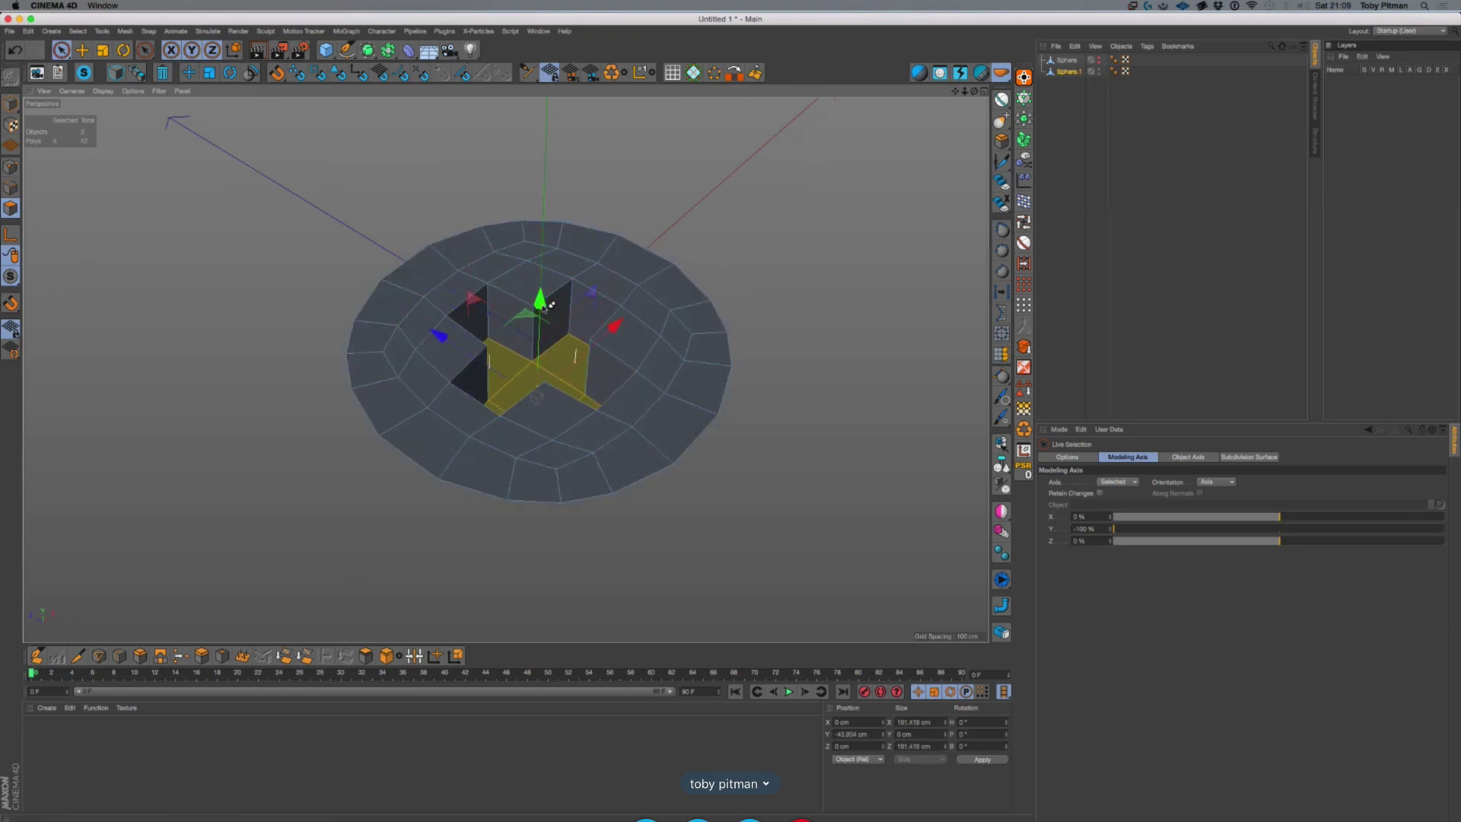
Extrude the disc's outer edge loop down to about Y -71 cm and scale its lower edge to about 91 cm across
{"action": "left_click_drag", "start_coordinate": [538, 405], "coordinate": [524, 306], "text": "alt"}
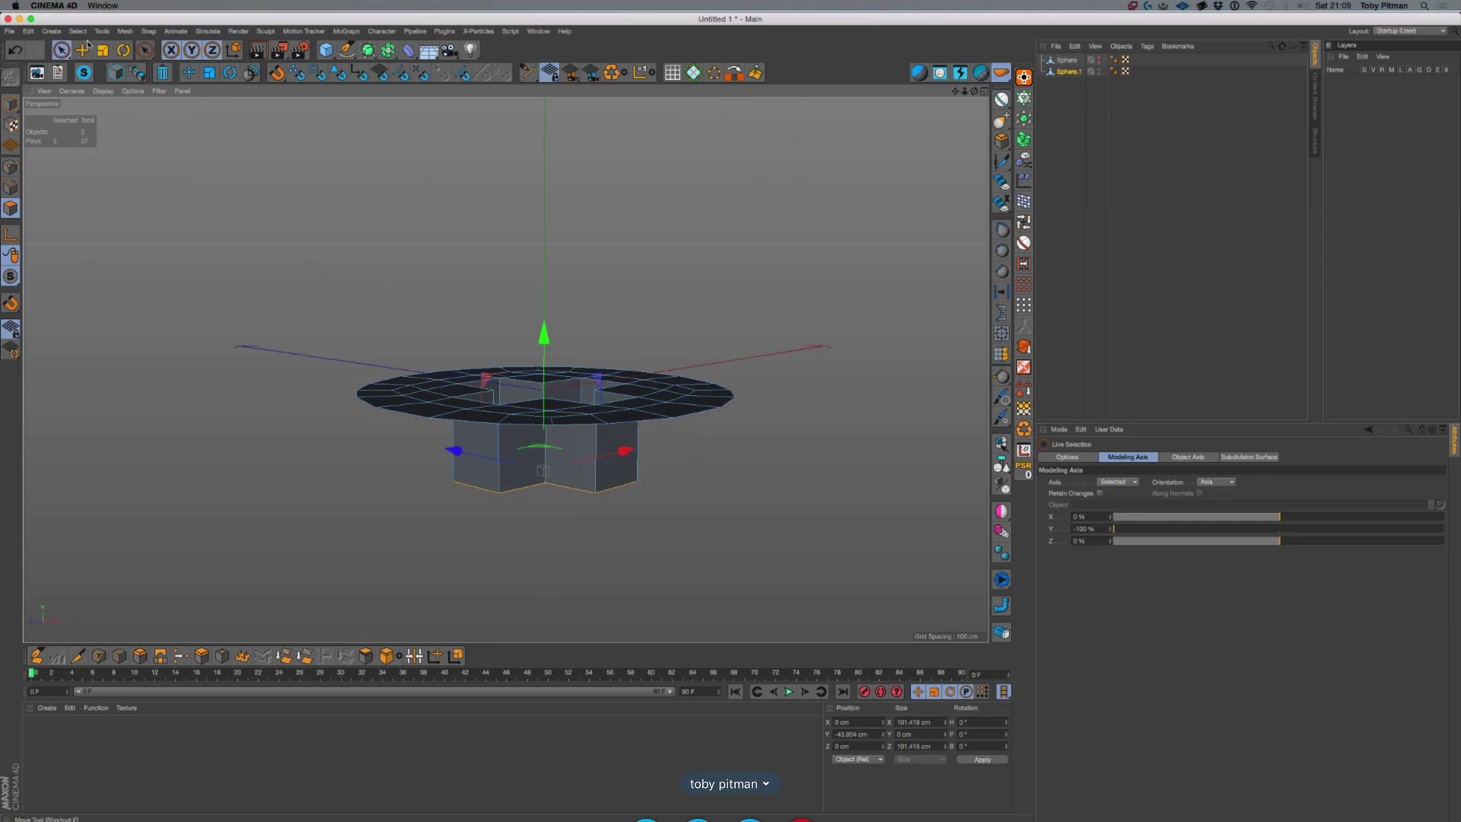
{"action": "key", "text": "e"}
{"action": "left_click", "coordinate": [11, 188]}
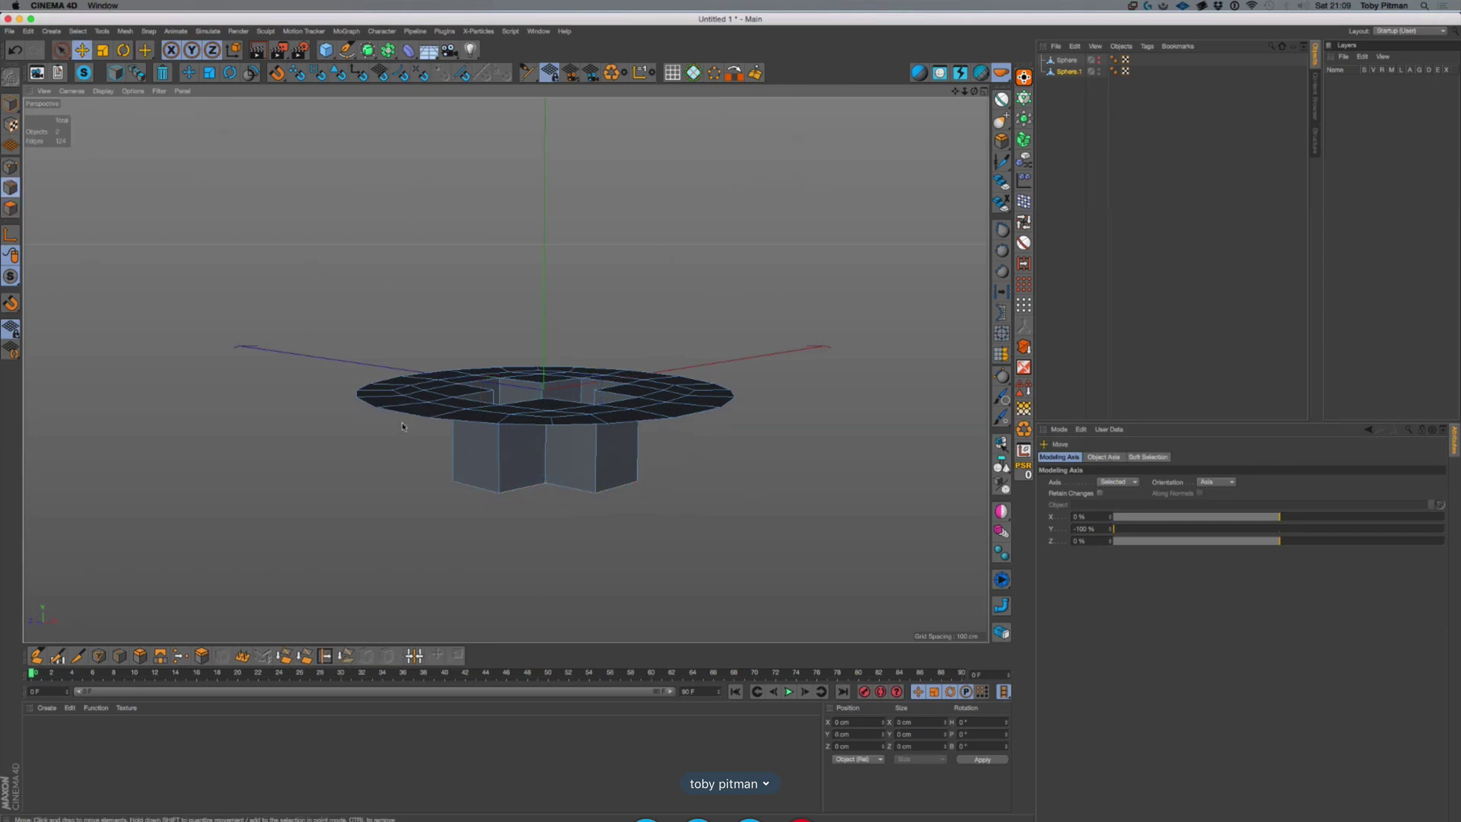
{"action": "left_click_drag", "start_coordinate": [543, 254], "coordinate": [543, 388]}
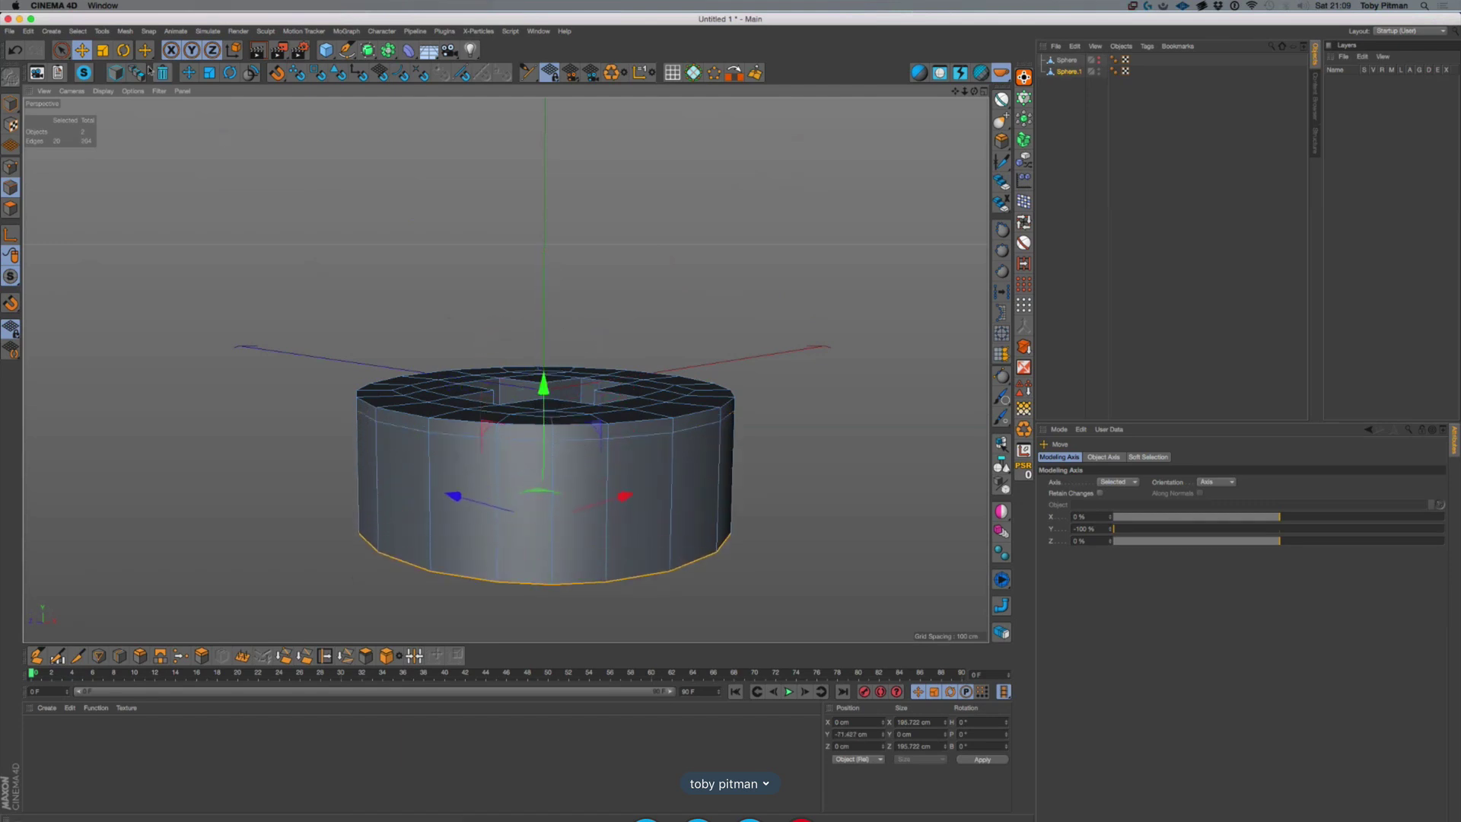
{"action": "left_click", "coordinate": [103, 50]}
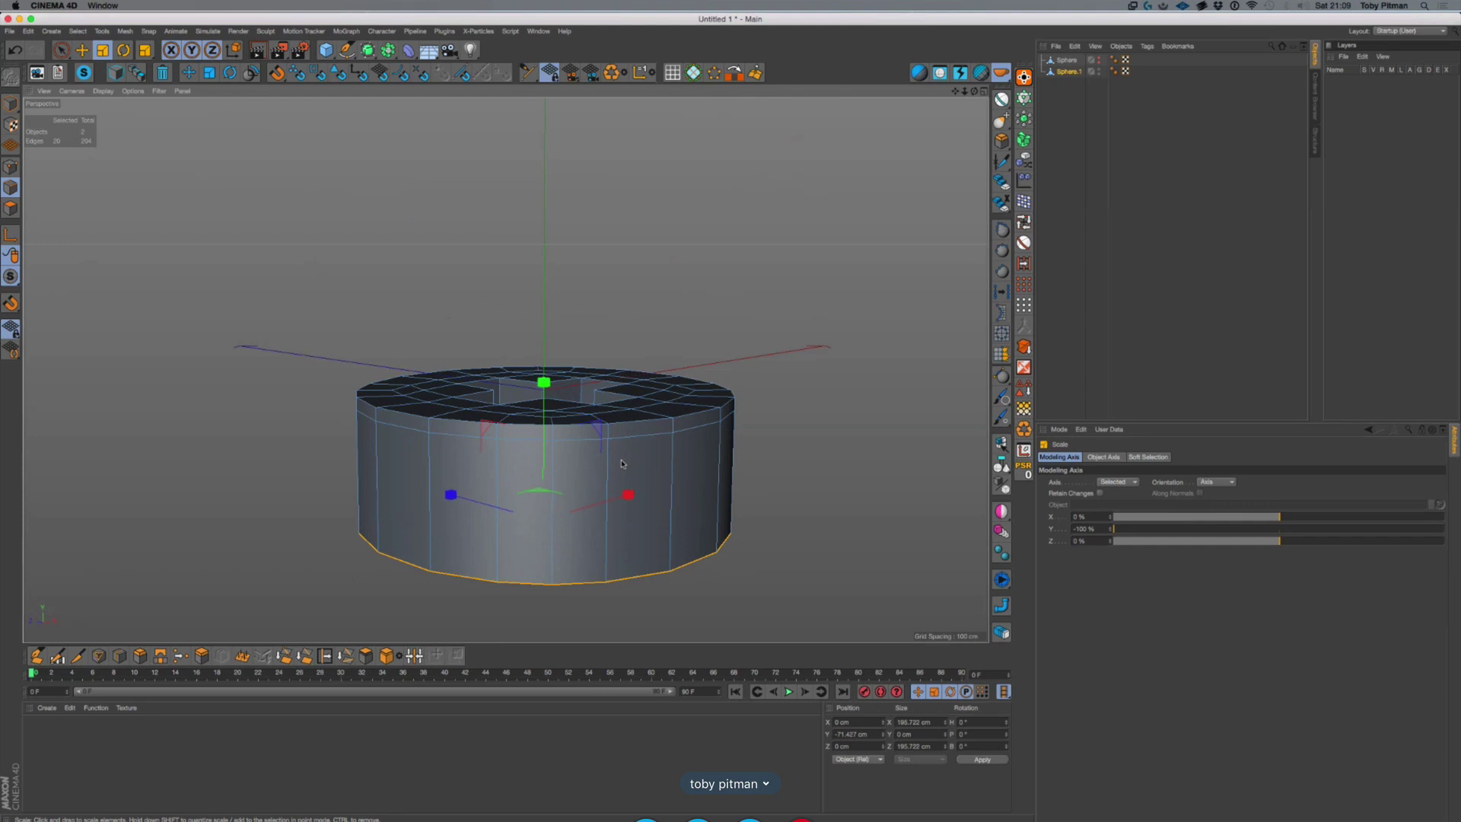
{"action": "mouse_move", "coordinate": [623, 496]}
{"action": "left_mouse_down", "text": "alt"}
{"action": "mouse_move", "coordinate": [527, 503]}
{"action": "mouse_move", "coordinate": [620, 394]}
{"action": "mouse_move", "coordinate": [381, 458]}
{"action": "mouse_move", "coordinate": [426, 373]}
{"action": "mouse_move", "coordinate": [483, 490]}
{"action": "mouse_move", "coordinate": [607, 508]}
{"action": "left_mouse_up", "text": "alt"}
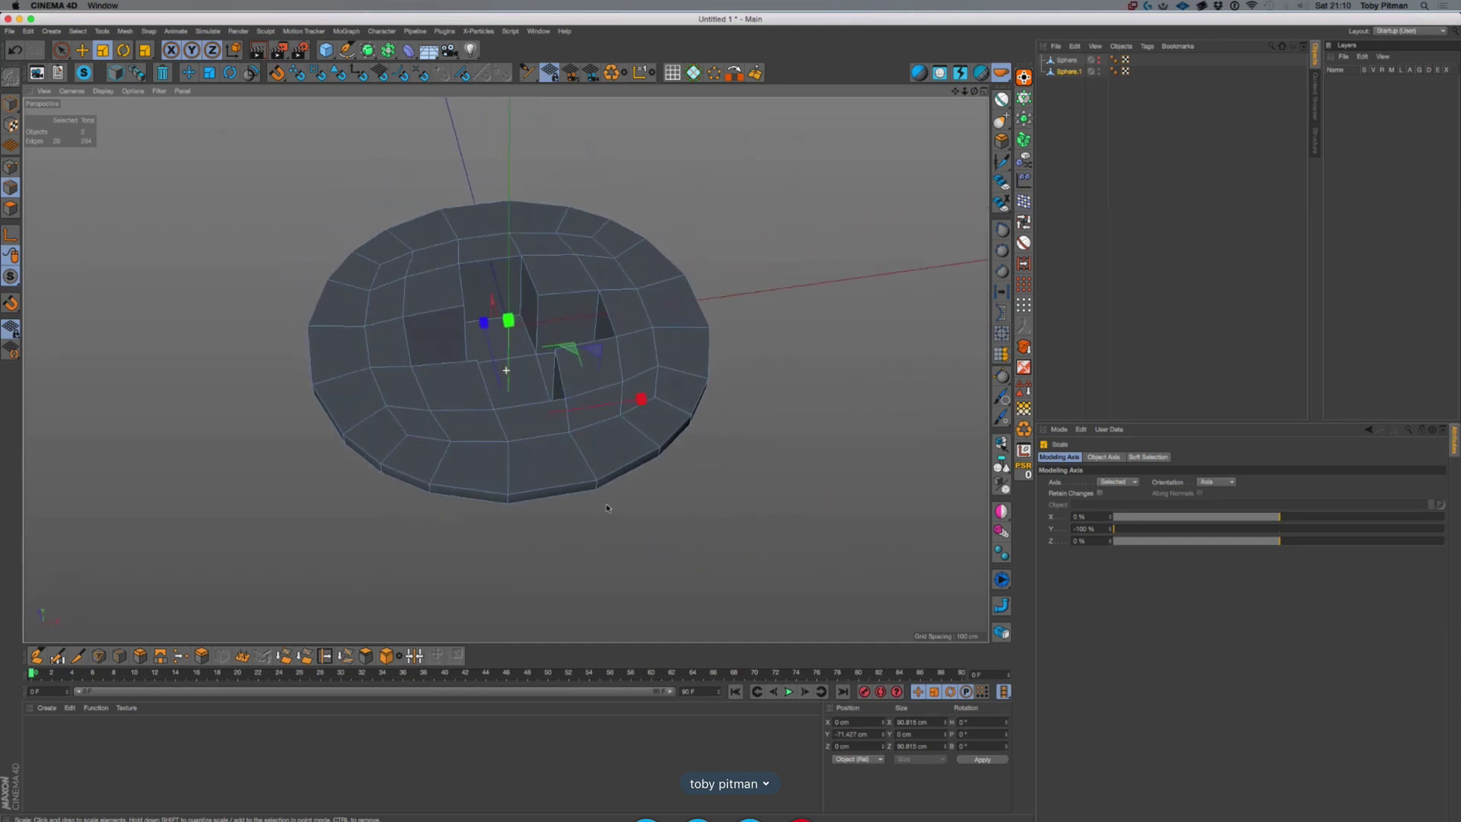
Space the points evenly on the disc's outer edge loop and on the side loop just below it
{"action": "double_click", "coordinate": [611, 476]}
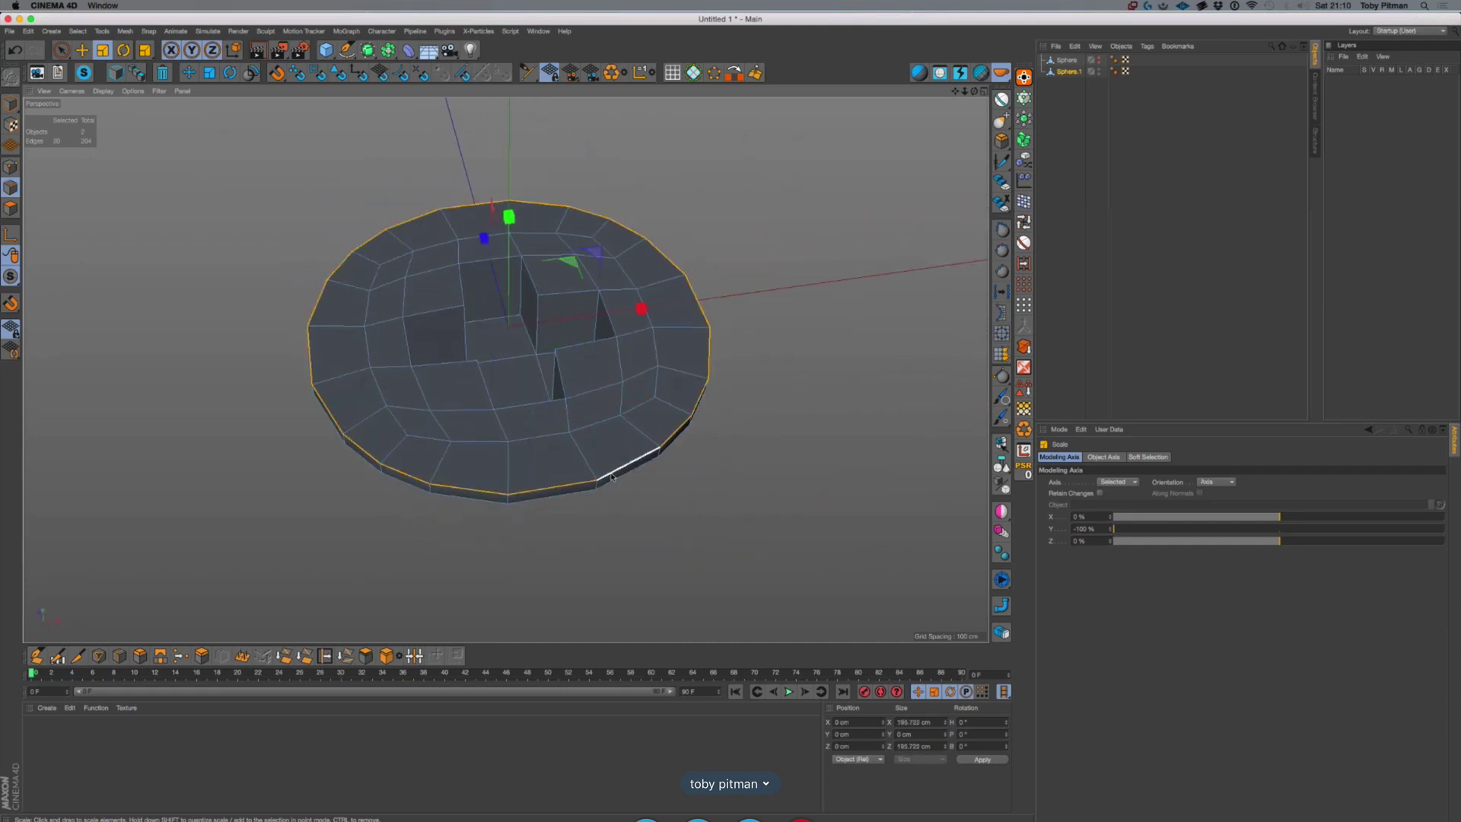
{"action": "left_click", "coordinate": [1002, 291]}
{"action": "double_click", "coordinate": [651, 471]}
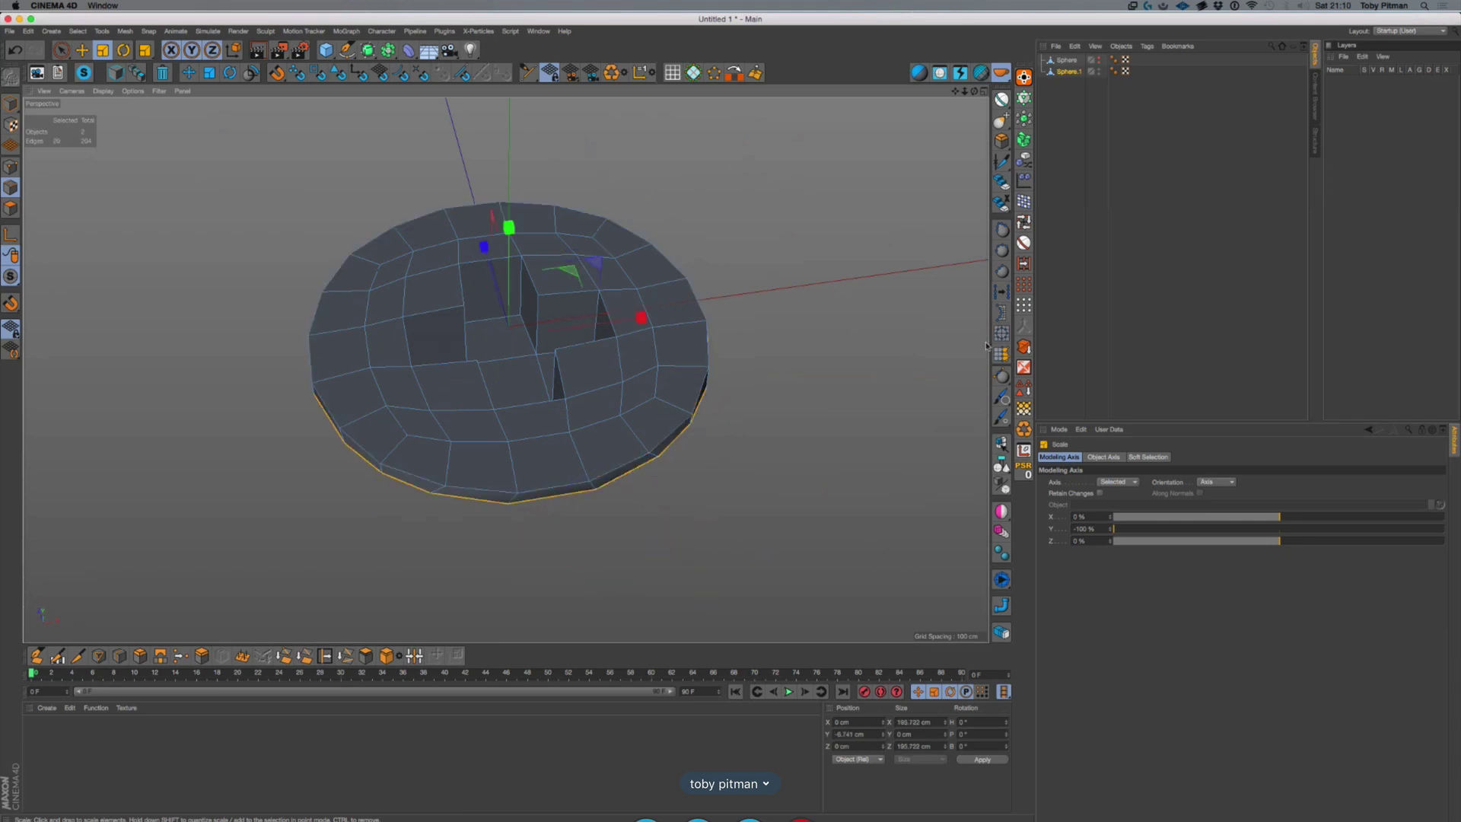
{"action": "left_click", "coordinate": [1005, 296]}
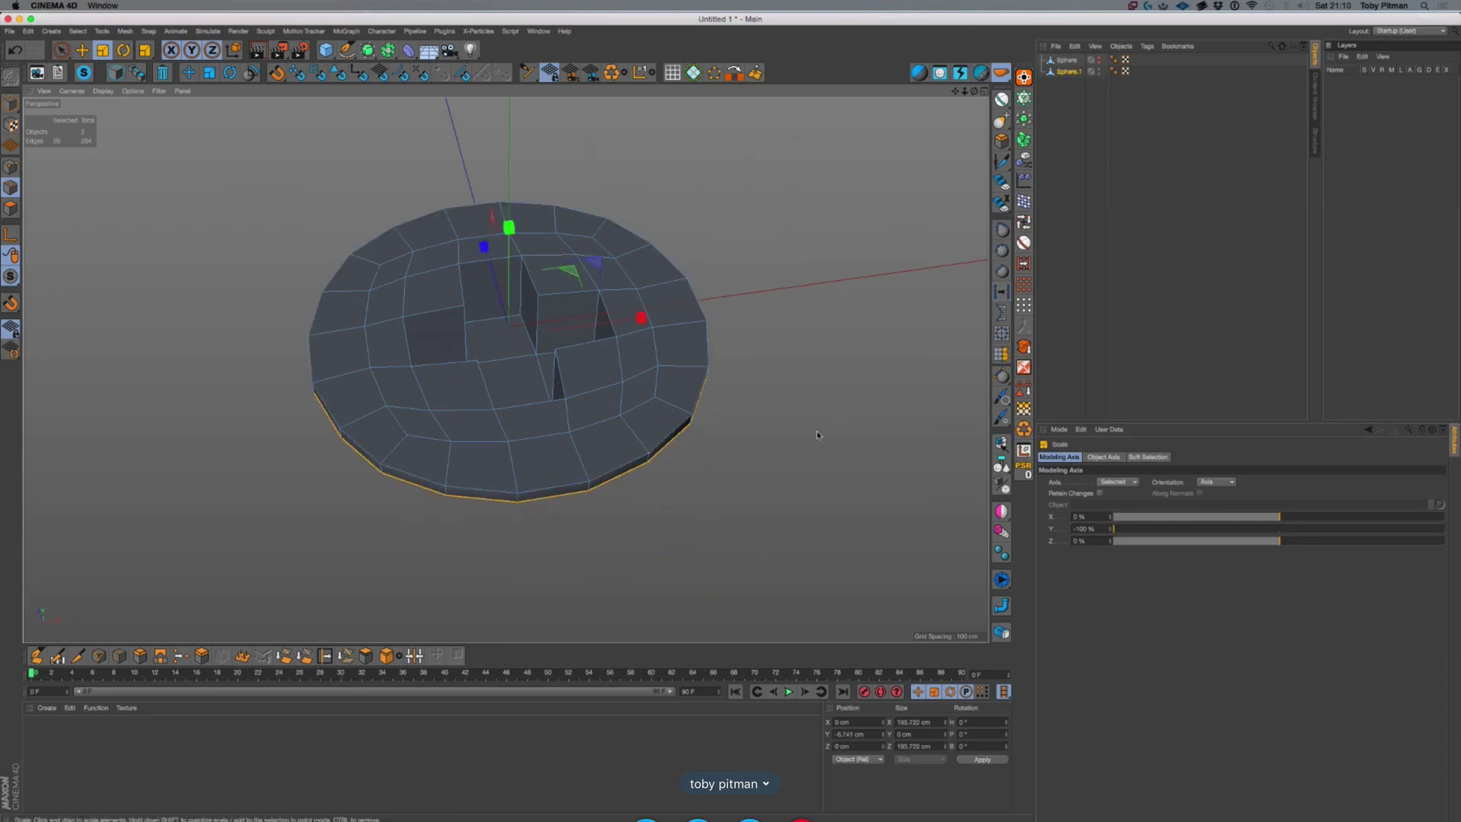
Scale the five floor polygons of the cross recess inward to taper its walls, then clear the selection
{"action": "mouse_move", "coordinate": [816, 430]}
{"action": "left_mouse_down", "text": "alt"}
{"action": "mouse_move", "coordinate": [798, 396]}
{"action": "mouse_move", "coordinate": [806, 345]}
{"action": "mouse_move", "coordinate": [833, 424]}
{"action": "mouse_move", "coordinate": [820, 482]}
{"action": "mouse_move", "coordinate": [819, 456]}
{"action": "left_mouse_up", "text": "alt"}
{"action": "left_click", "coordinate": [67, 55]}
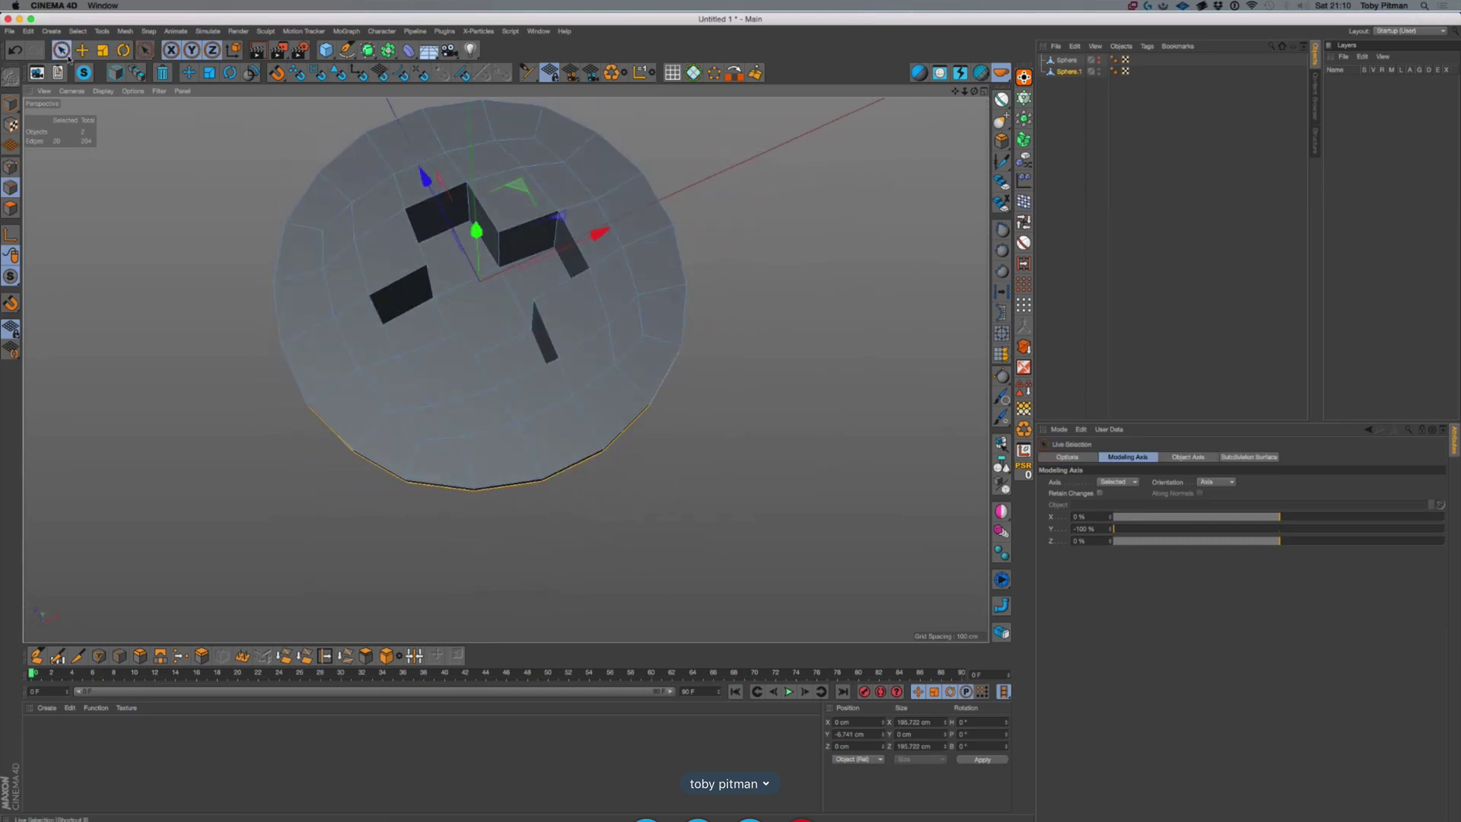
{"action": "left_click", "coordinate": [11, 208]}
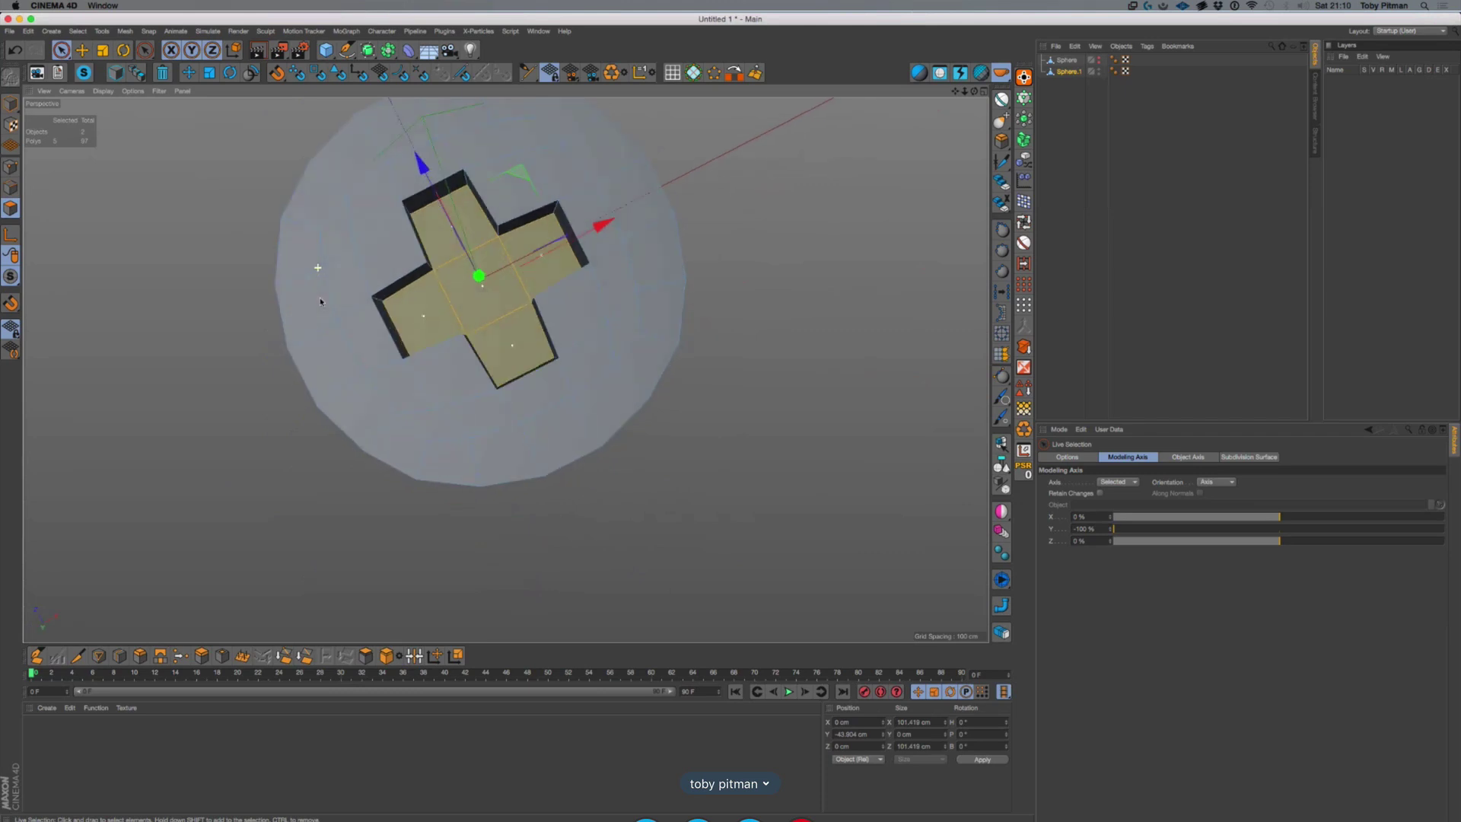
{"action": "left_click_drag", "start_coordinate": [520, 190], "coordinate": [372, 271]}
{"action": "key", "text": "super+z"}
{"action": "key", "text": "t"}
{"action": "key", "text": "Delete"}
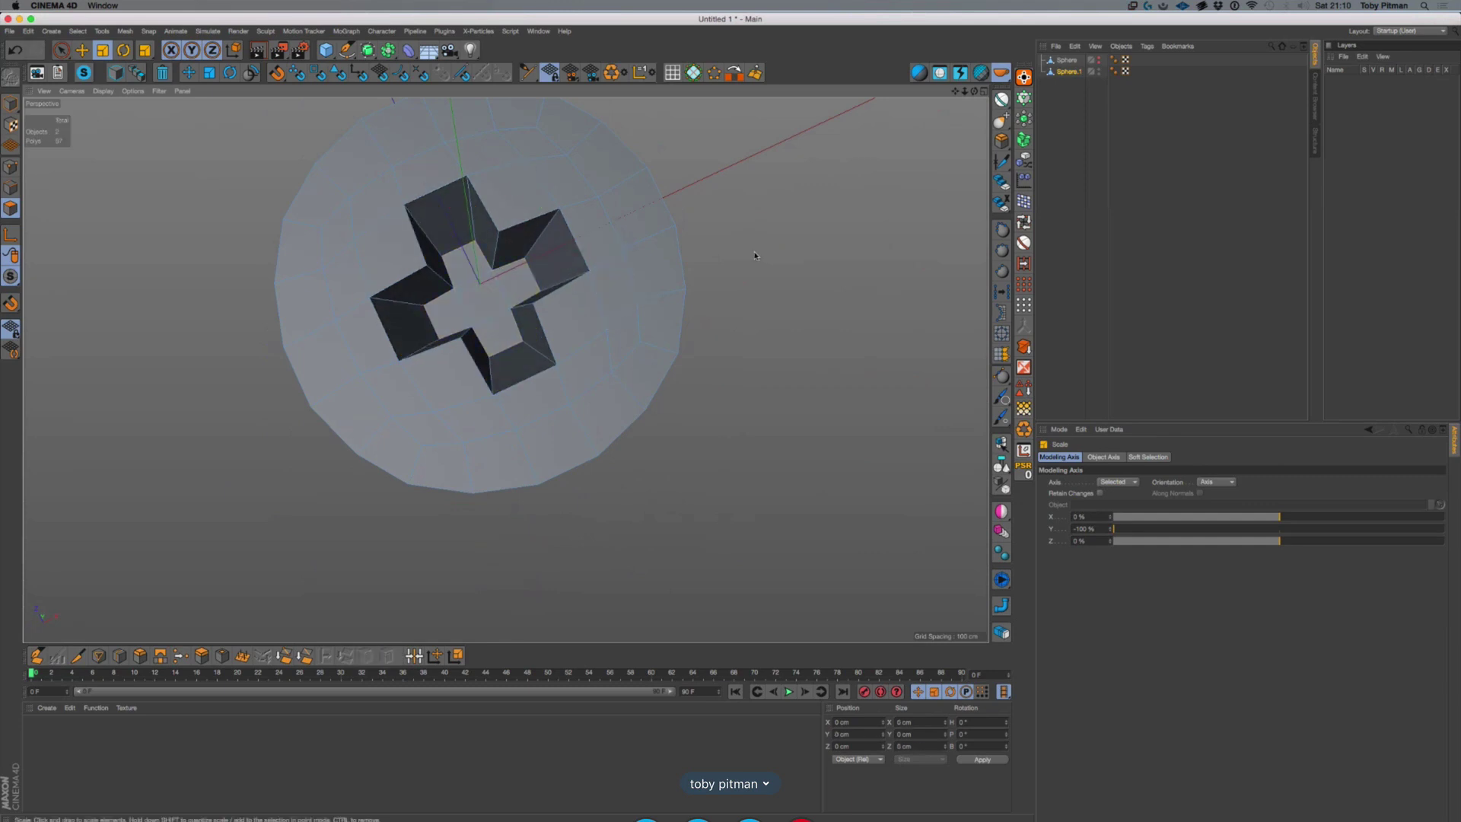
Deselect the object and examine the flat head and its tapered cross recess from several distances and angles
{"action": "left_click_drag", "start_coordinate": [715, 272], "coordinate": [736, 241], "text": "alt"}
{"action": "middle_click_drag", "start_coordinate": [704, 243], "coordinate": [723, 276], "text": "alt"}
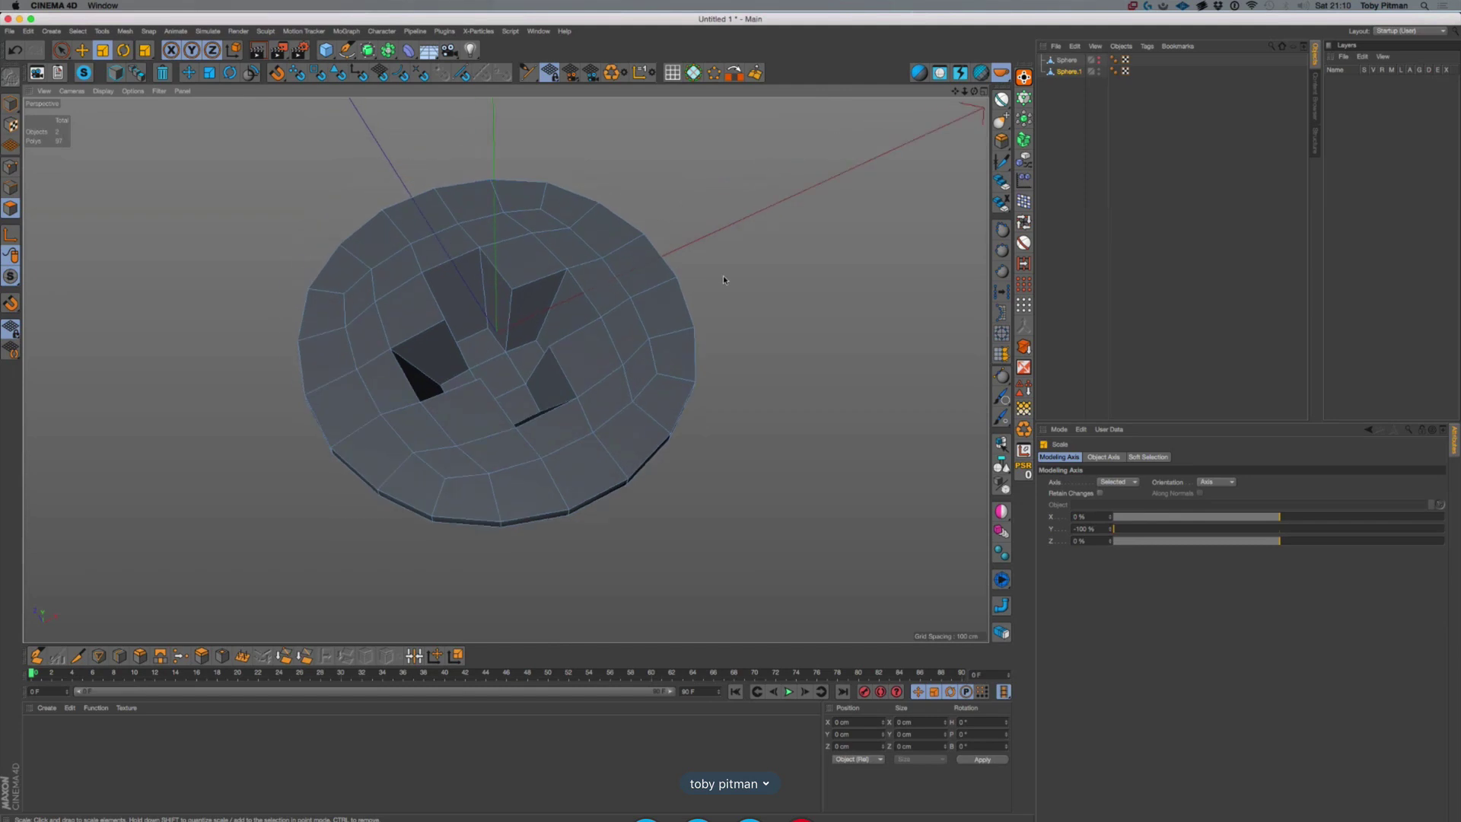
{"action": "right_click_drag", "start_coordinate": [720, 259], "coordinate": [743, 224], "text": "alt"}
{"action": "middle_click_drag", "start_coordinate": [754, 207], "coordinate": [647, 270], "text": "alt"}
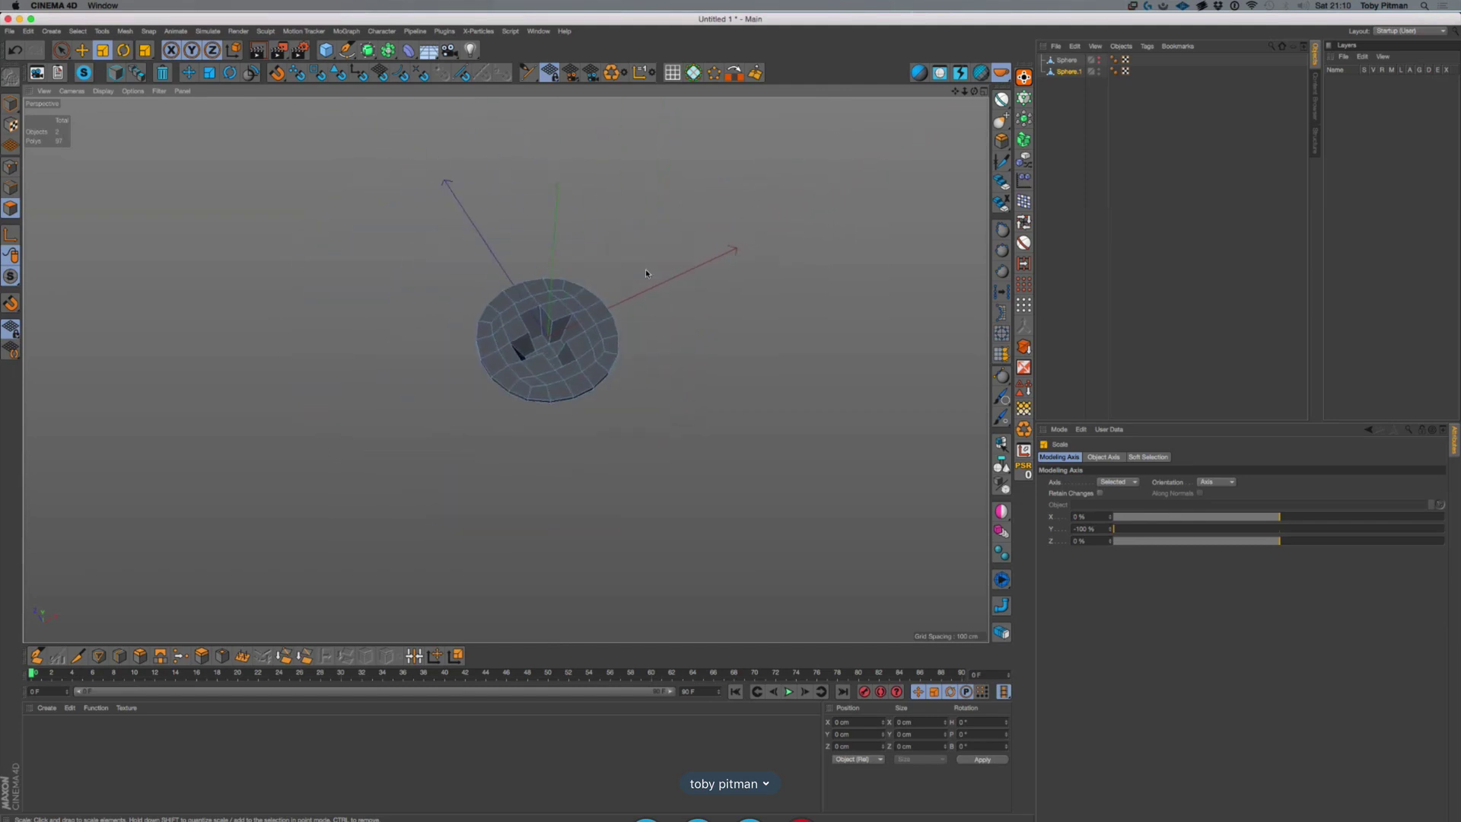
{"action": "right_click_drag", "start_coordinate": [646, 271], "coordinate": [668, 264], "text": "alt"}
{"action": "middle_click_drag", "start_coordinate": [667, 264], "coordinate": [587, 324], "text": "alt"}
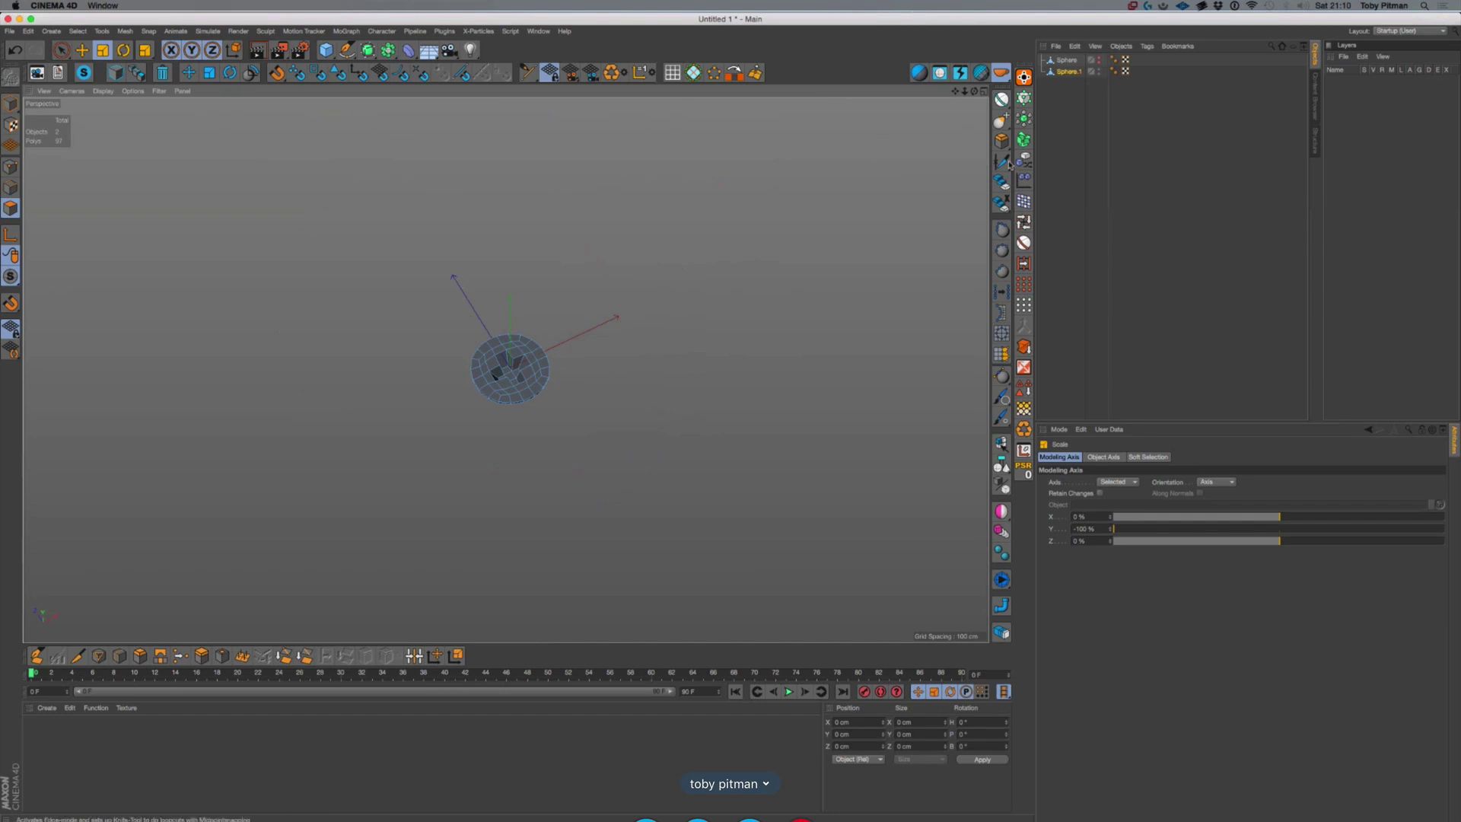
{"action": "left_click", "coordinate": [1086, 114]}
{"action": "scroll", "coordinate": [504, 380], "scroll_direction": "up", "scroll_amount": 5}
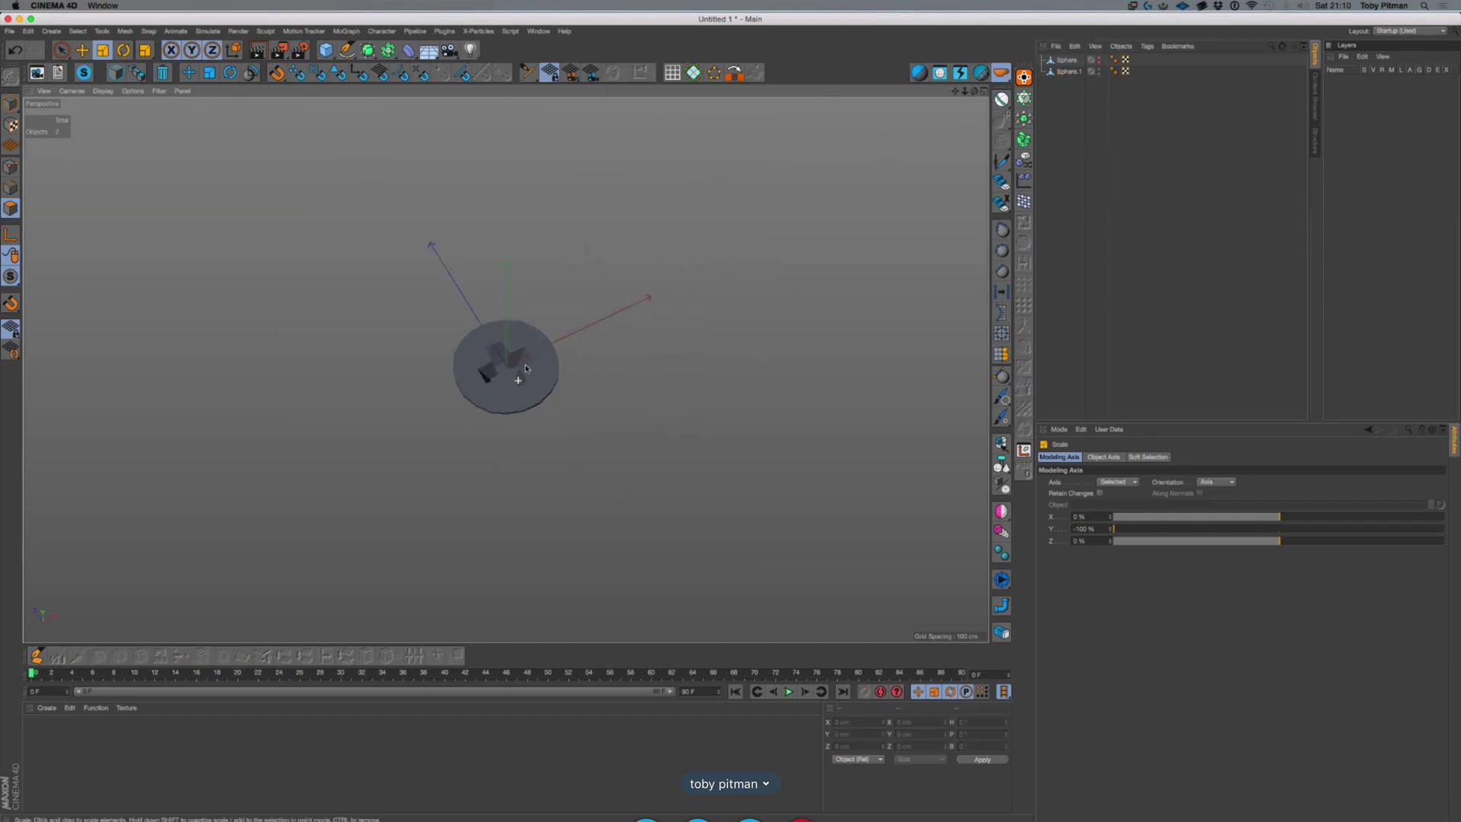
{"action": "scroll", "coordinate": [494, 382], "scroll_direction": "up", "scroll_amount": 3}
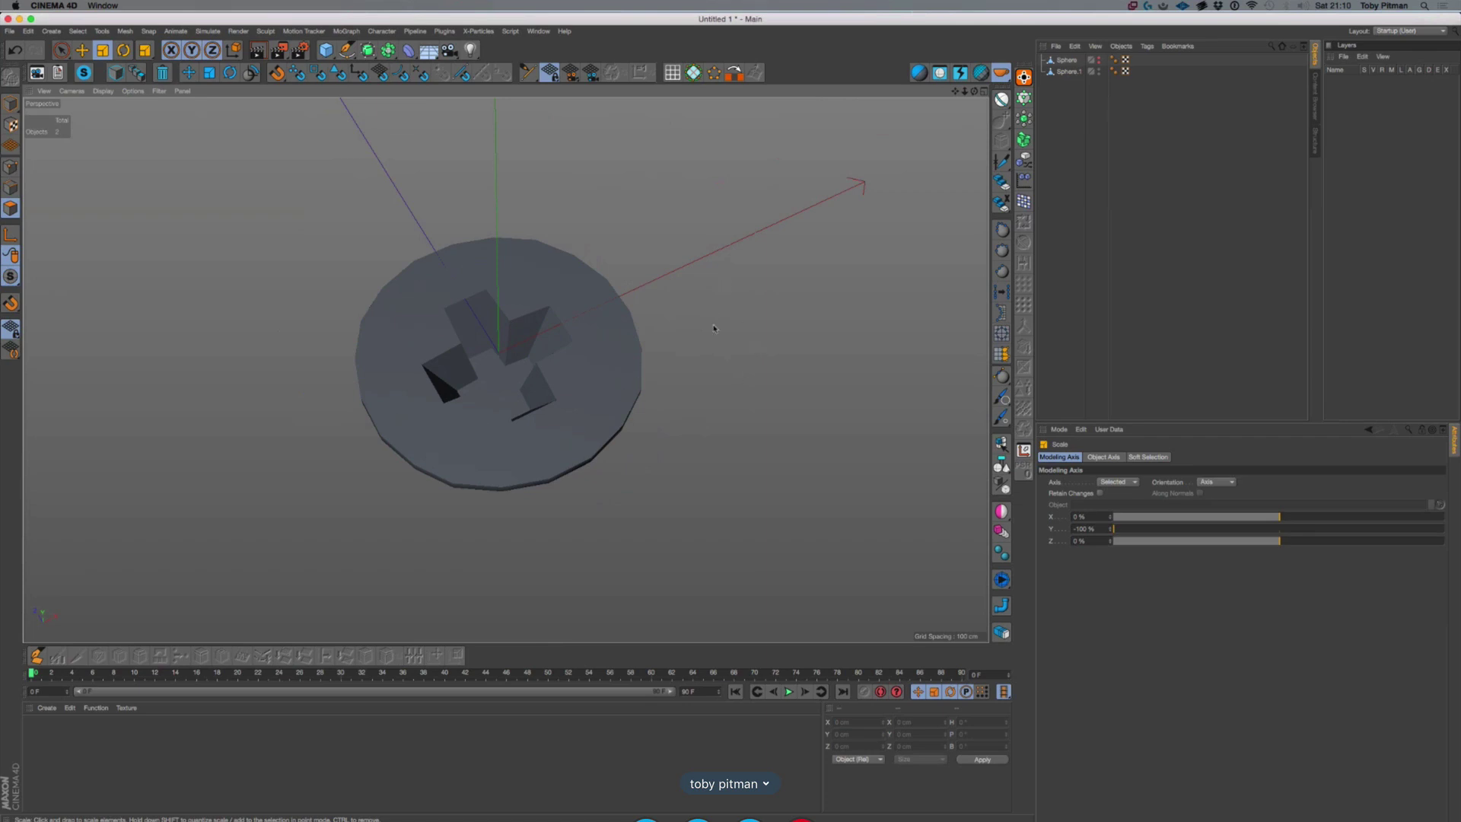
{"action": "mouse_move", "coordinate": [682, 331]}
{"action": "left_mouse_down", "text": "alt"}
{"action": "mouse_move", "coordinate": [708, 370]}
{"action": "mouse_move", "coordinate": [741, 235]}
{"action": "mouse_move", "coordinate": [700, 279]}
{"action": "mouse_move", "coordinate": [704, 259]}
{"action": "mouse_move", "coordinate": [691, 305]}
{"action": "left_mouse_up", "text": "alt"}
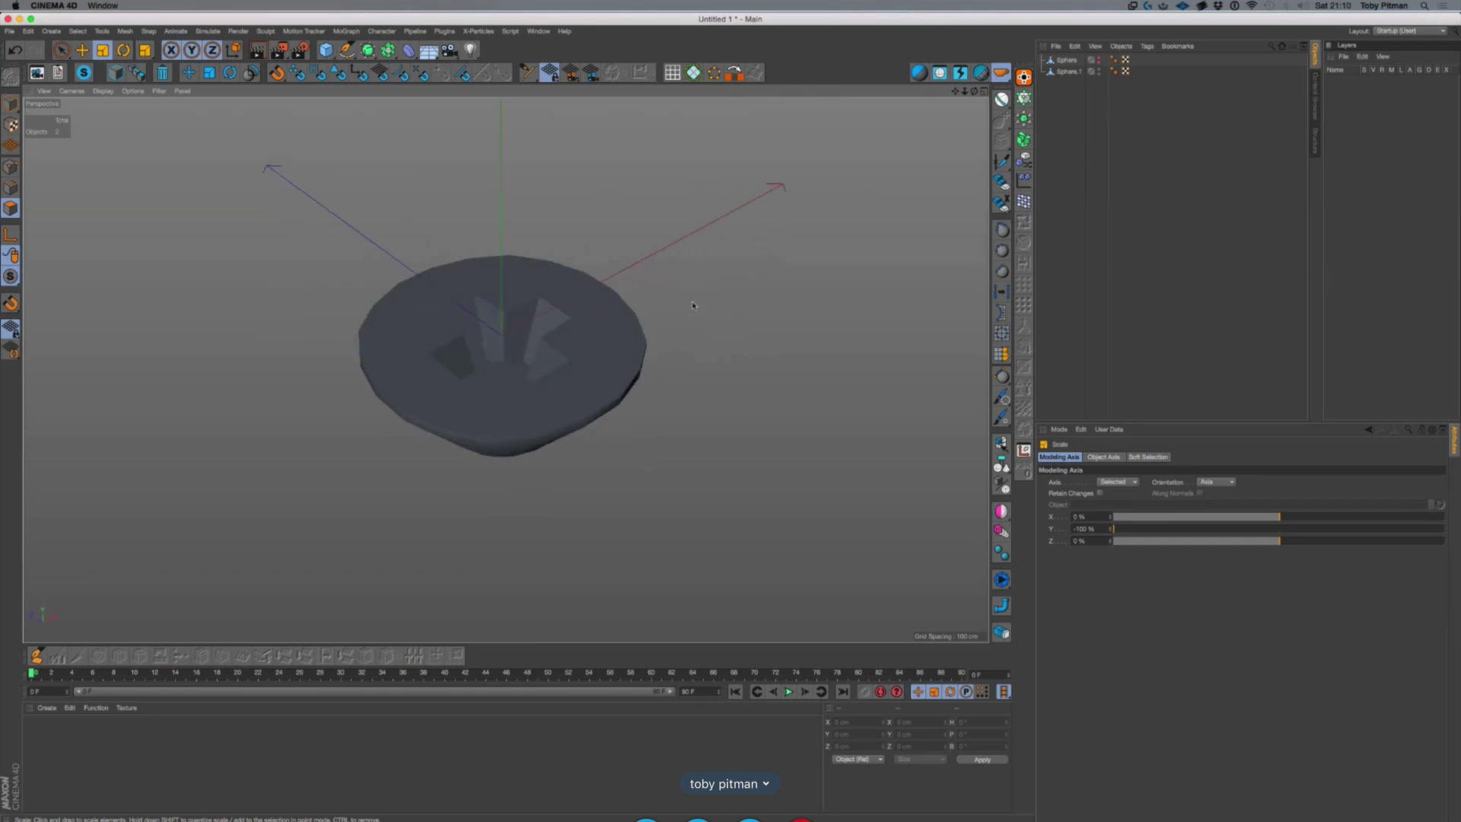